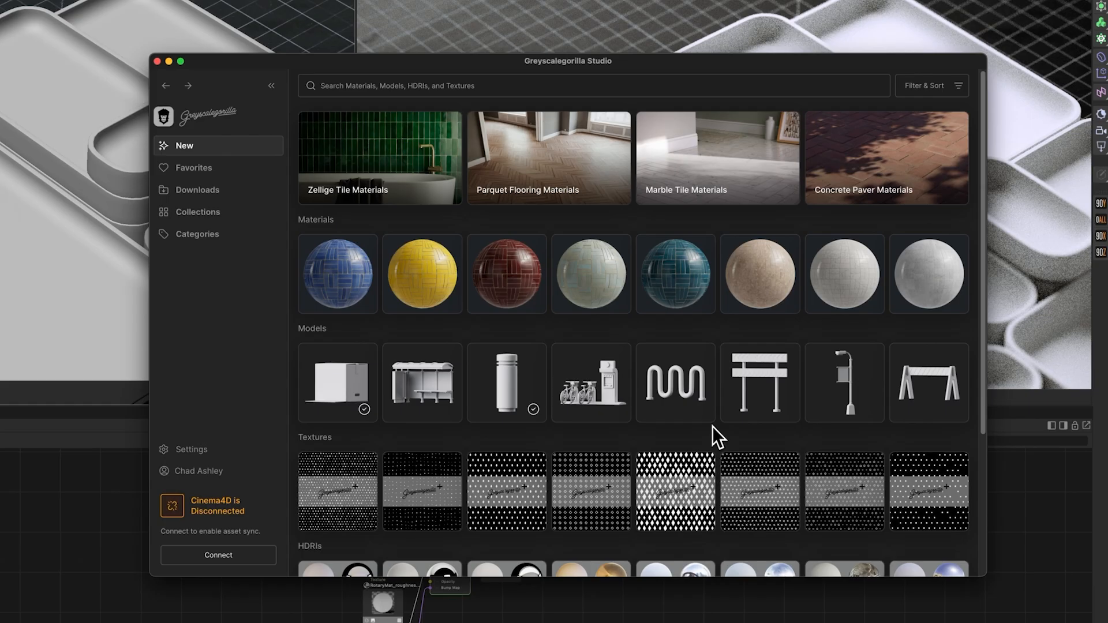
Step: Open the Favorites collection in the Greyscalegorilla Studio window
left_click(185, 173)
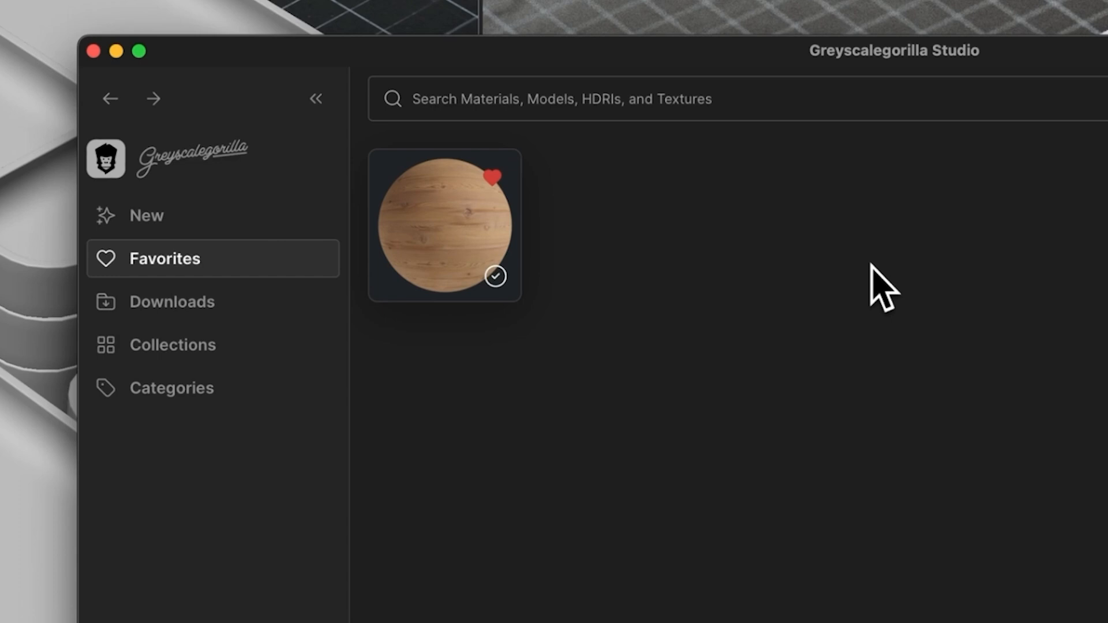
left_click_drag(864, 55, 835, 60)
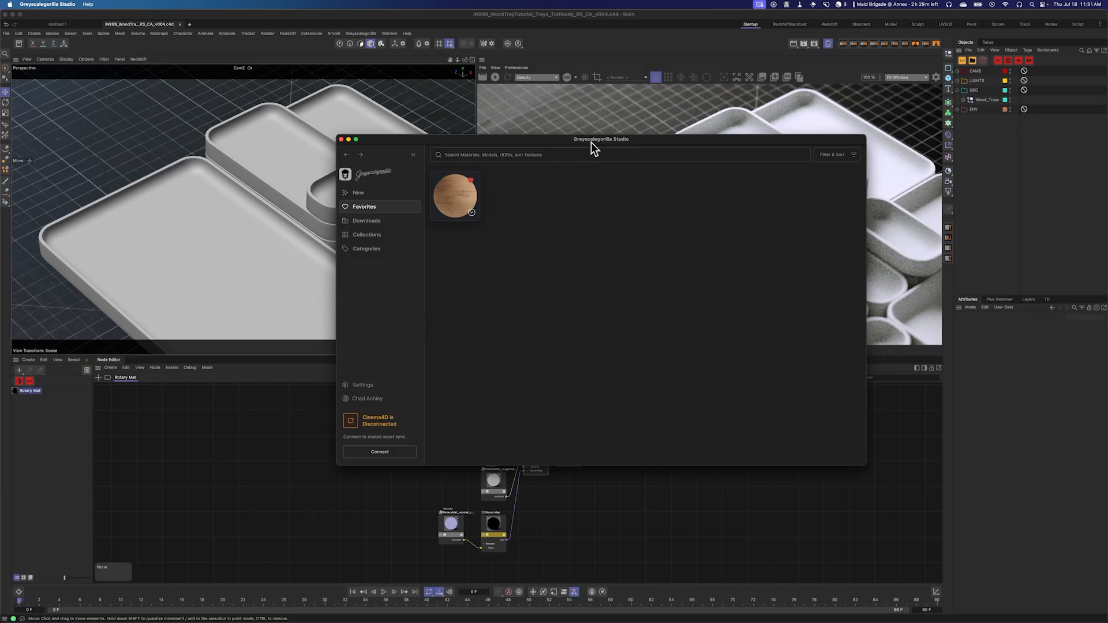
Step: Reopen Greyscalegorilla Studio docked beside the Cinema 4D window
key("ctrl+alt+Right")
left_click(709, 442)
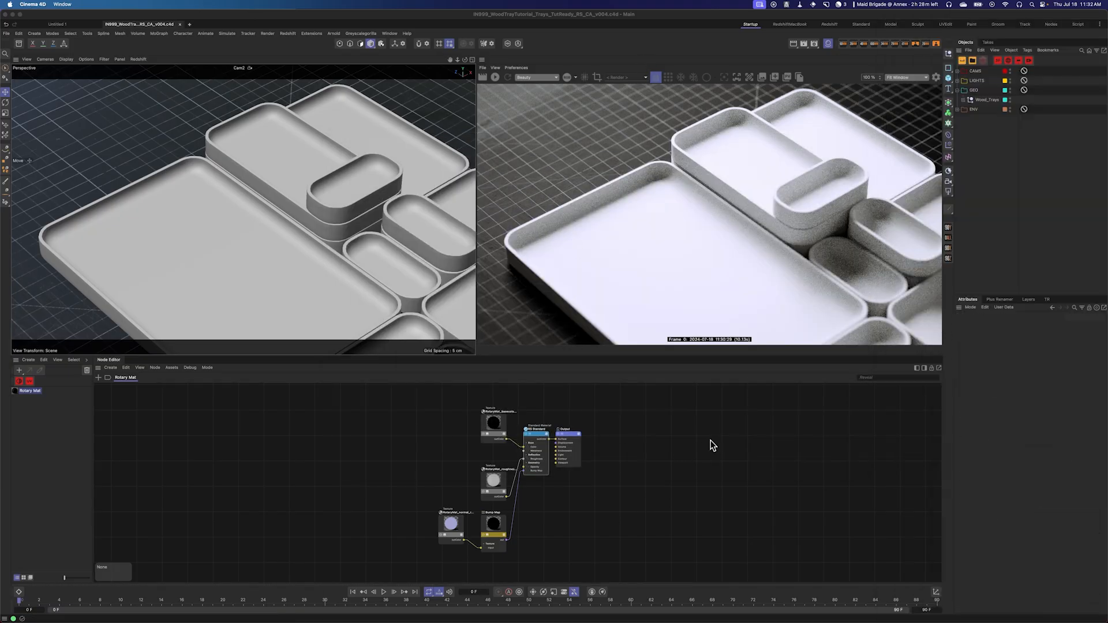
key("ctrl+alt+Left")
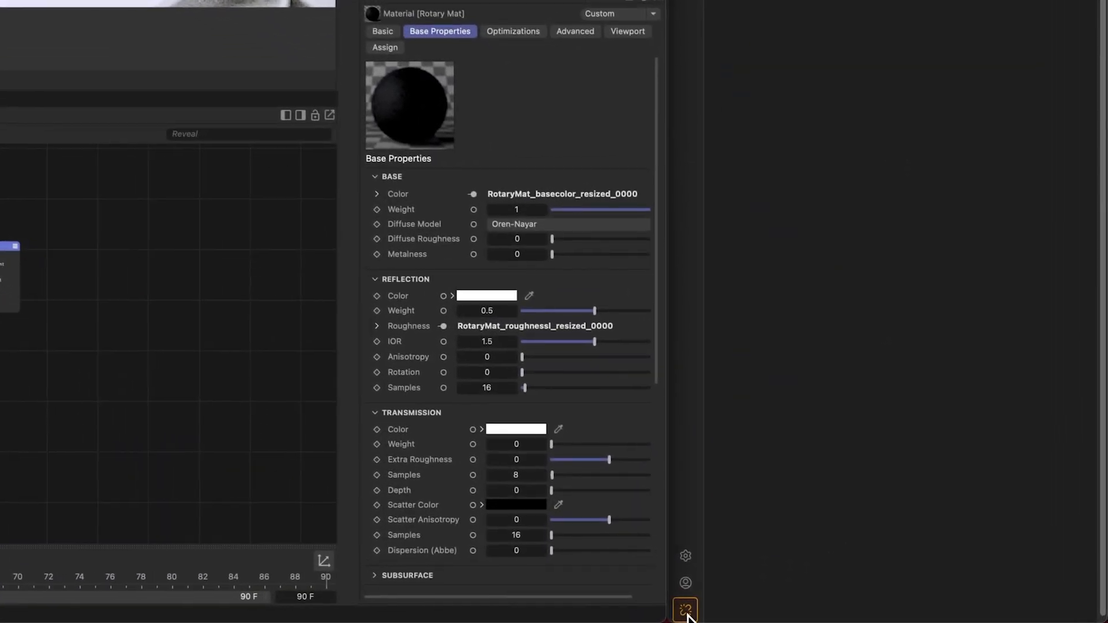
left_click(685, 611)
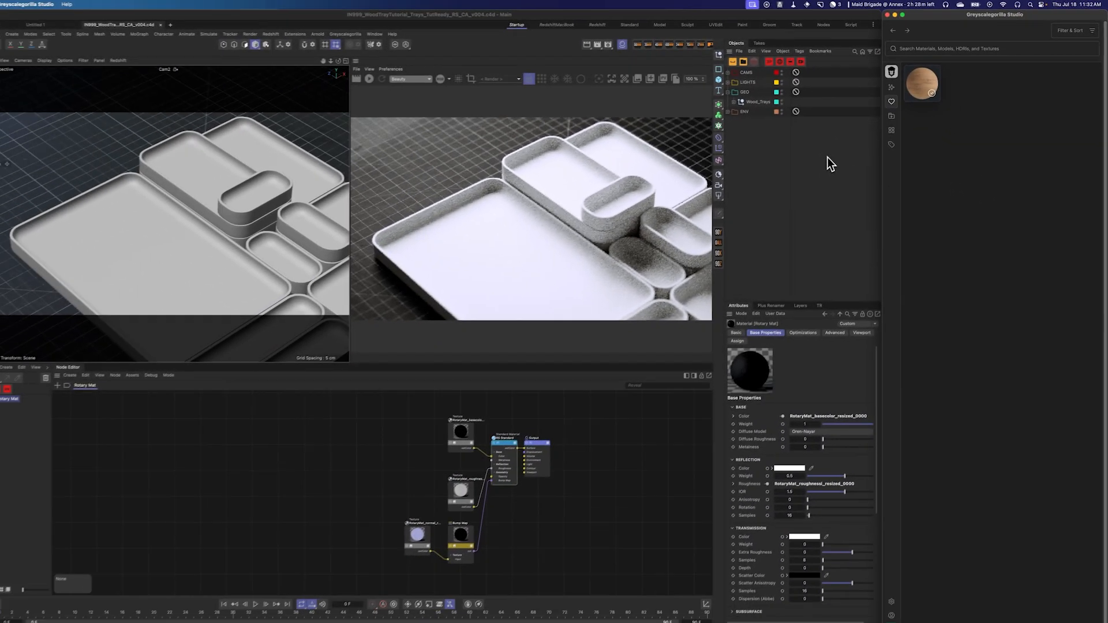
Step: Select the Wood_Trays object and apply the favourited wood material to it
left_click(756, 103)
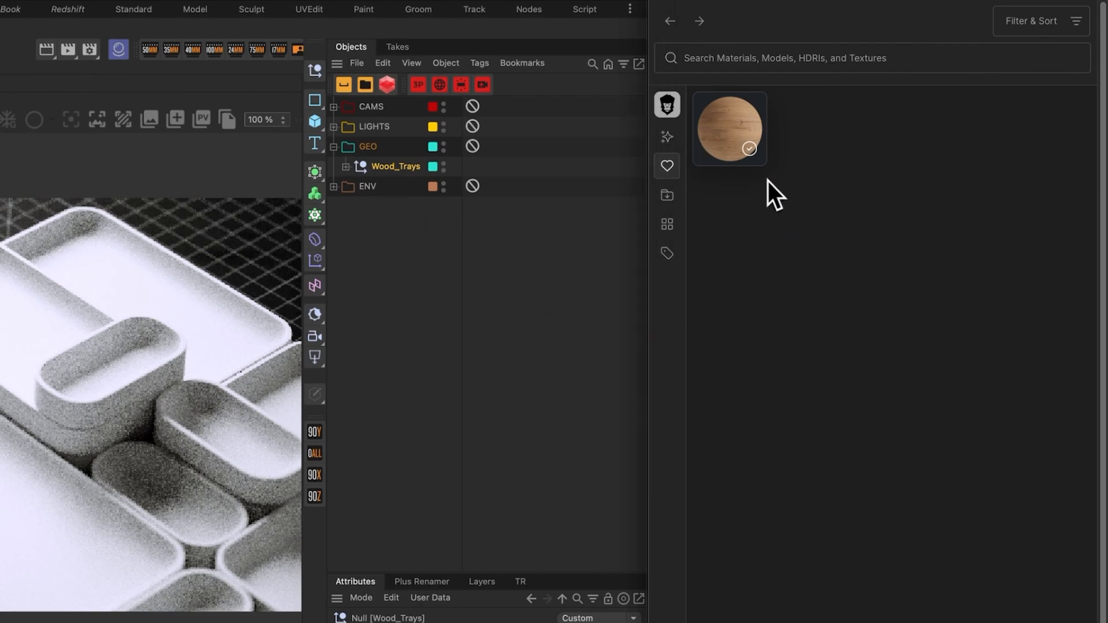
left_click(749, 149)
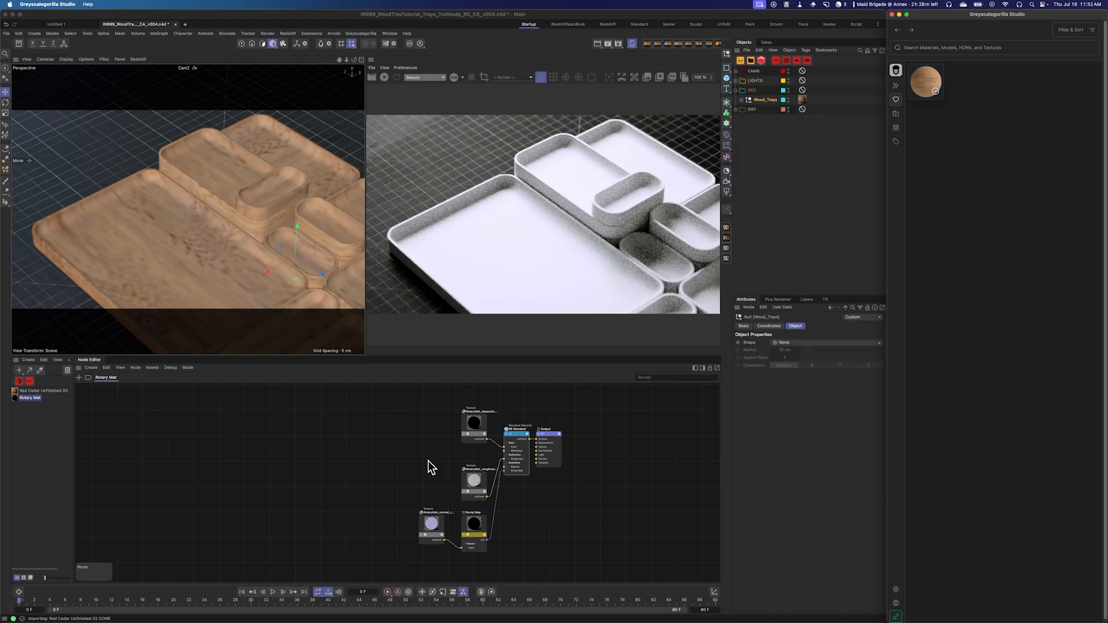
Step: Open the Red Cedar Unfinished 02 material in the Node Editor
left_click(51, 391)
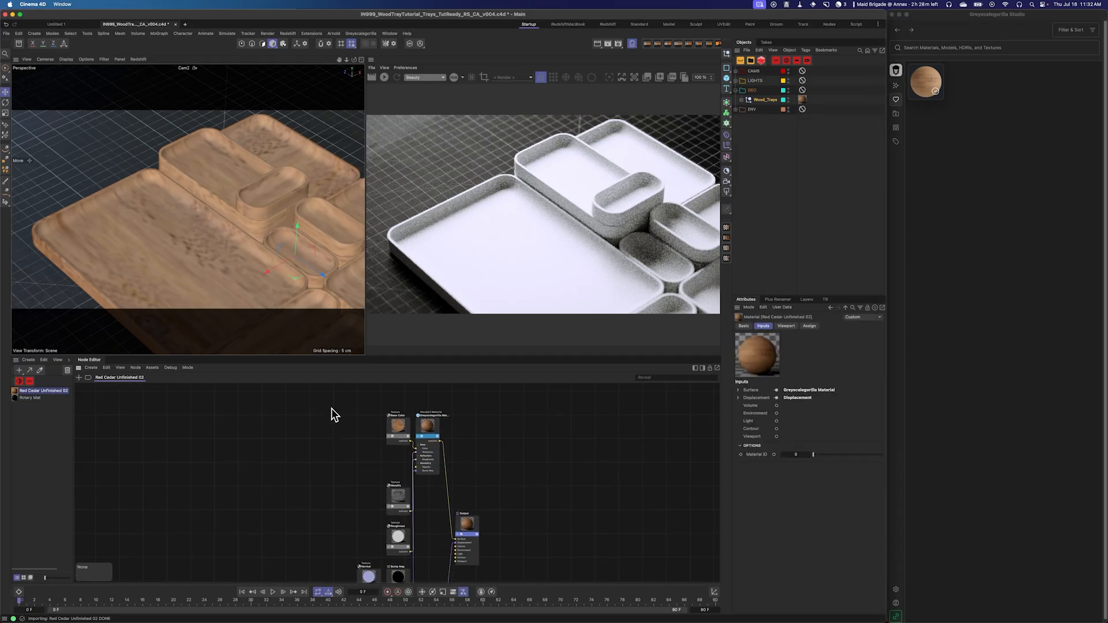
scroll(359, 422, "up", 2)
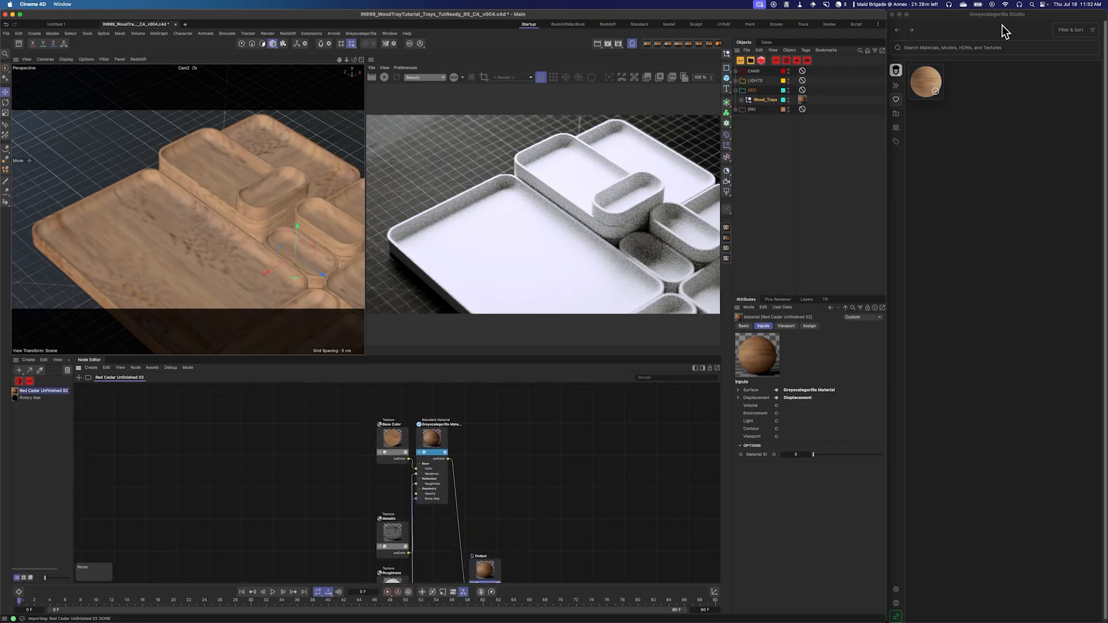
Step: Enlarge the Node Editor and start the interactive render preview
double_click(768, 18)
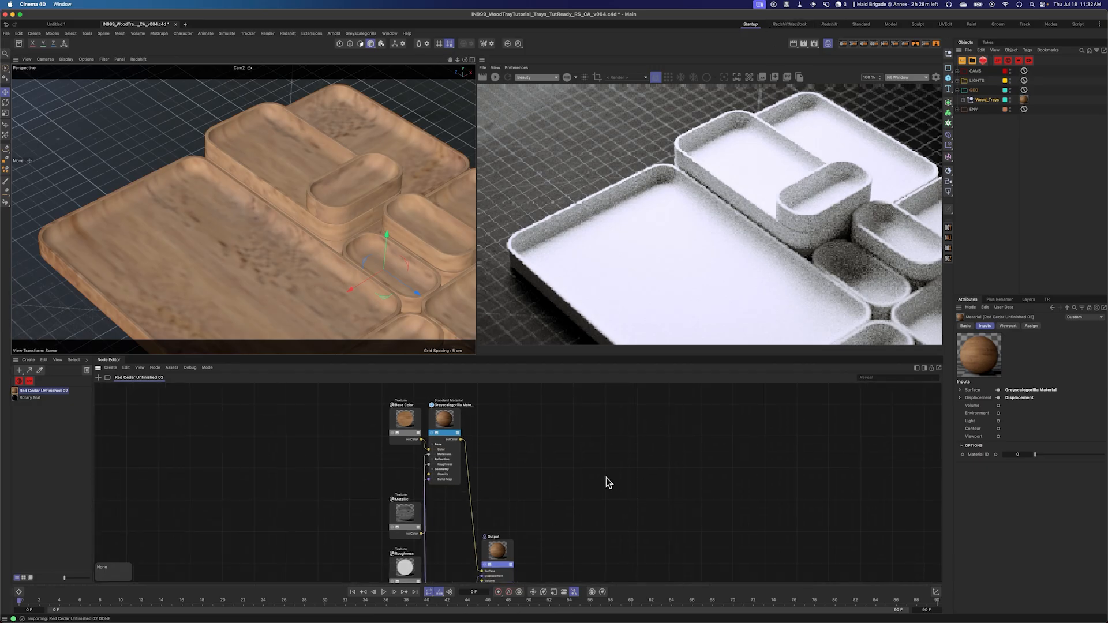
left_click_drag(435, 357, 450, 276)
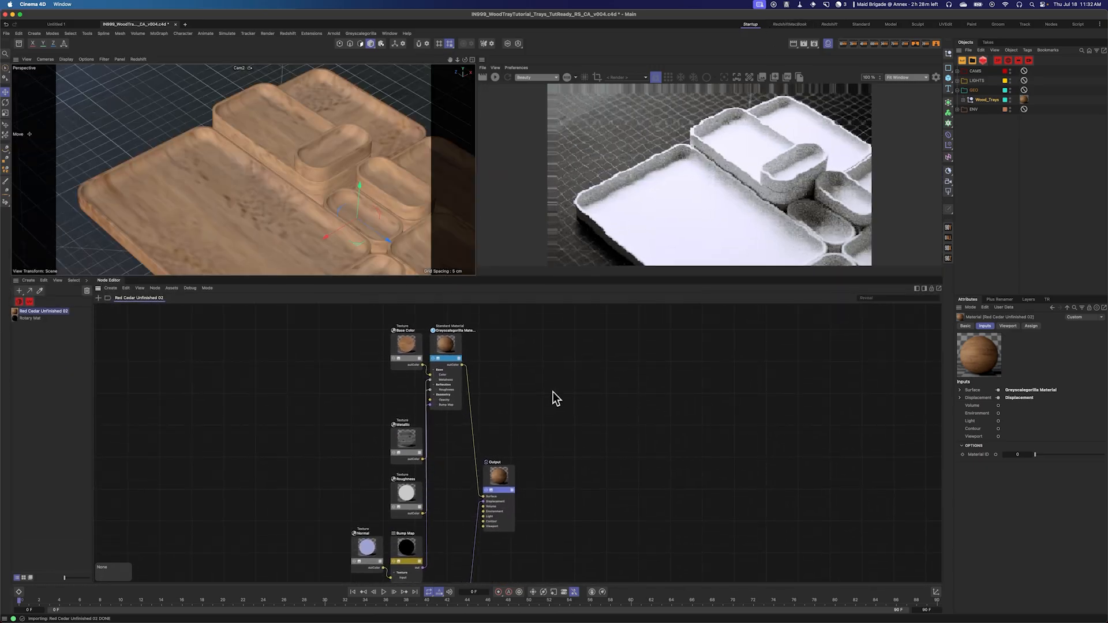
left_click(498, 80)
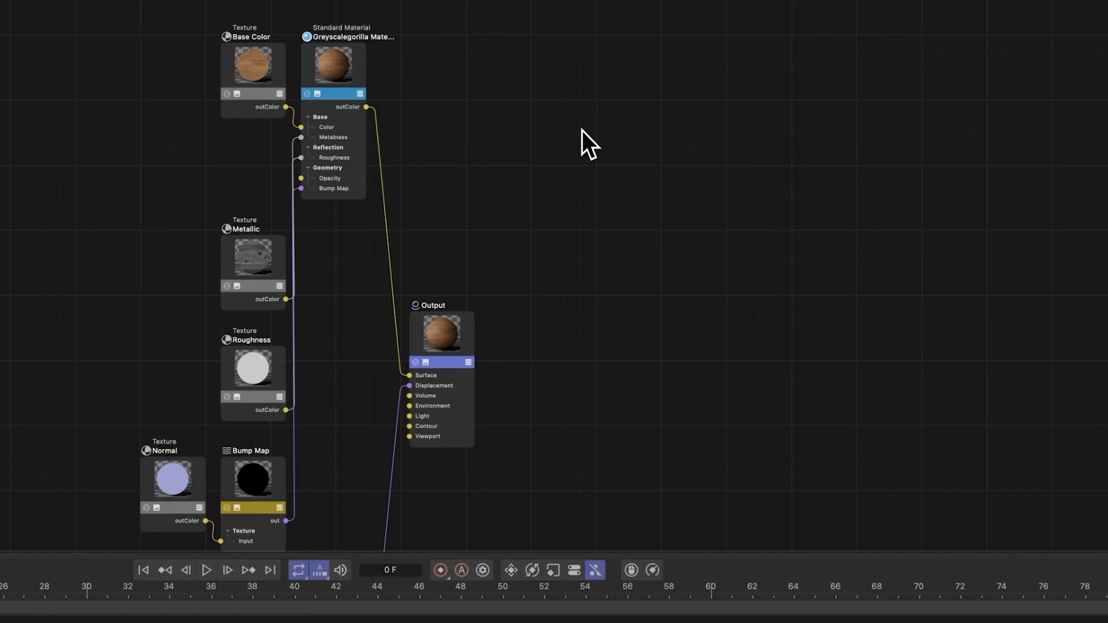
Step: Add a Jitter node to the material graph and place it left of the texture nodes
key("shift+c")
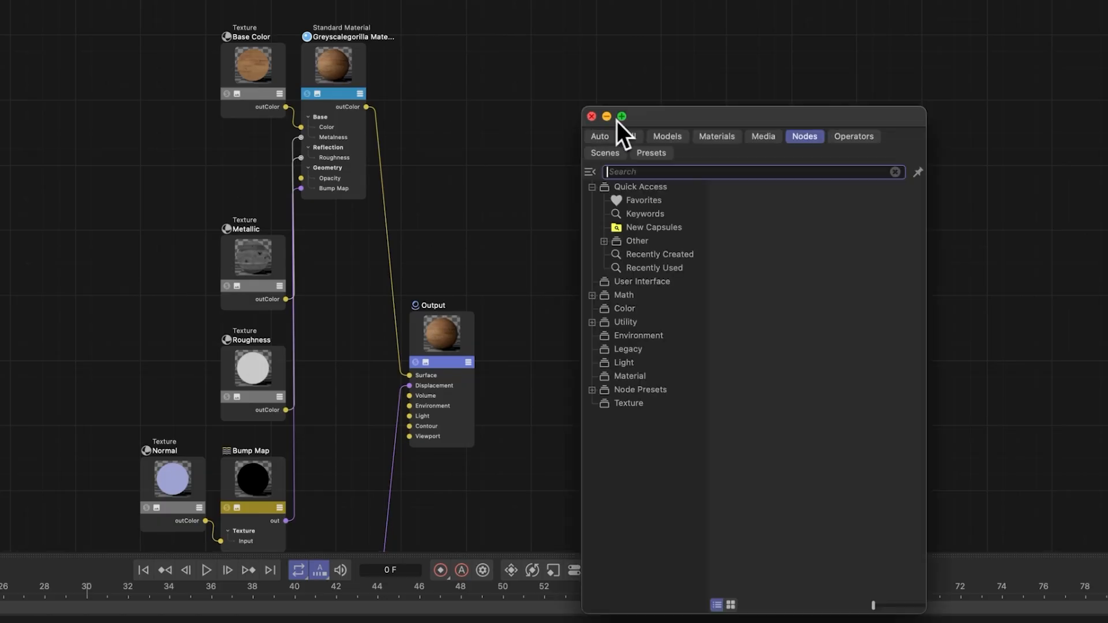
type("jit")
key("Return")
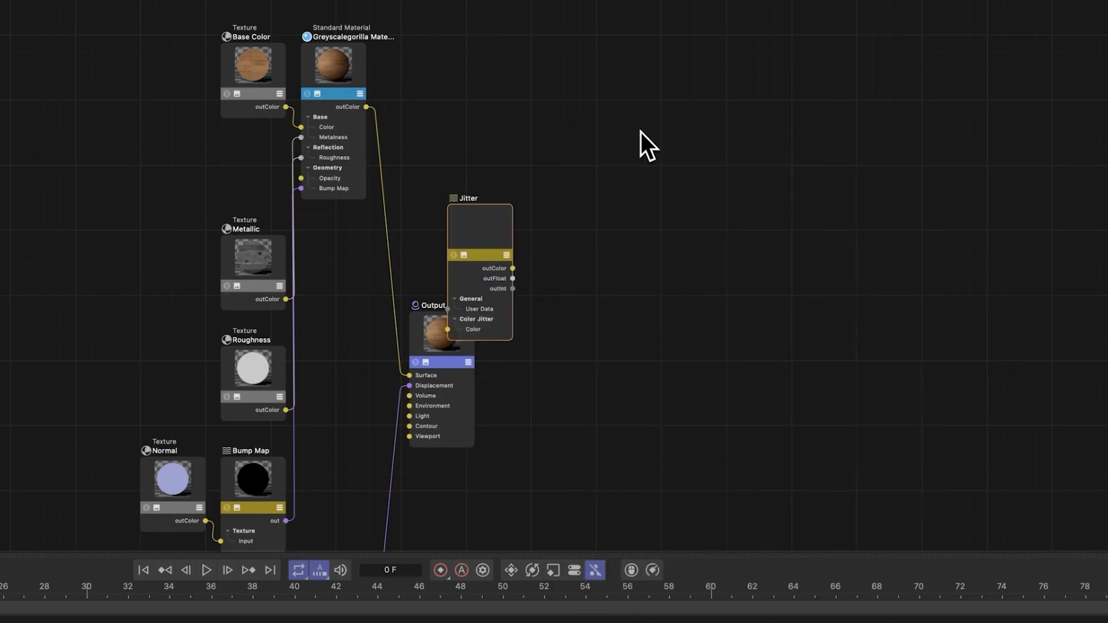
left_click_drag(484, 224, 96, 103)
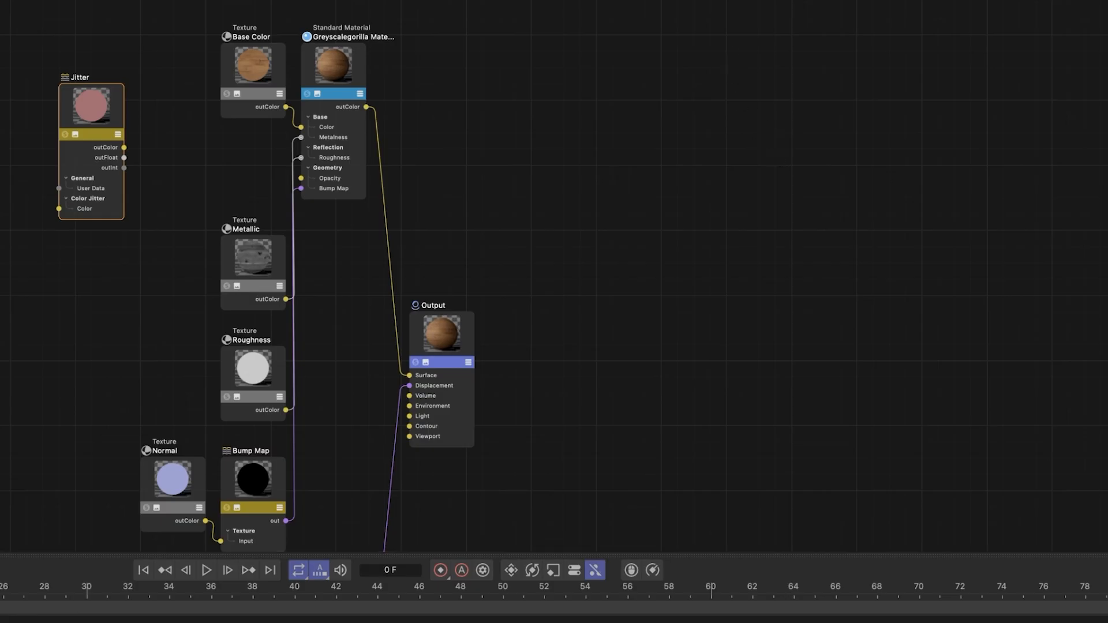
Step: Review the Jitter's Input ID Mode options and expand Wood_Trays to see its tray objects
left_click(944, 195)
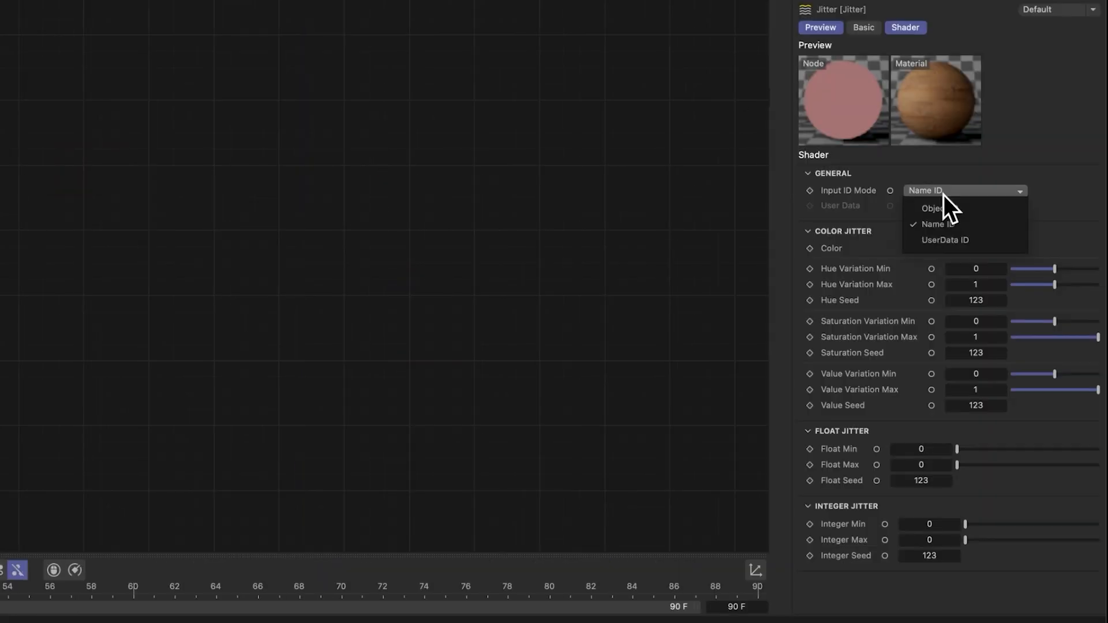
left_click(1073, 206)
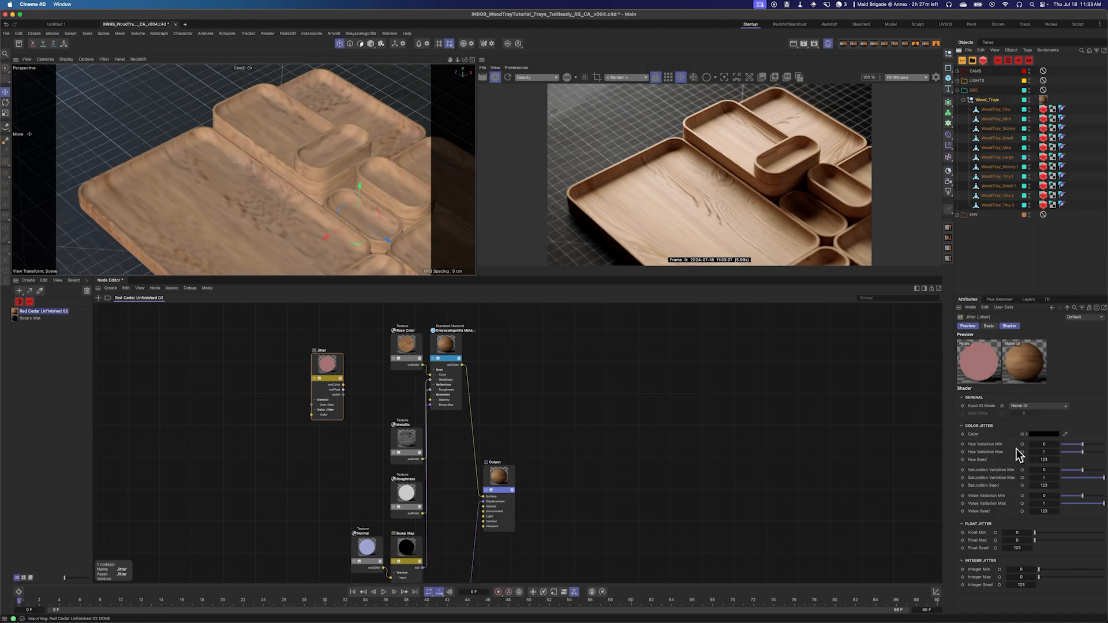
left_click(962, 100)
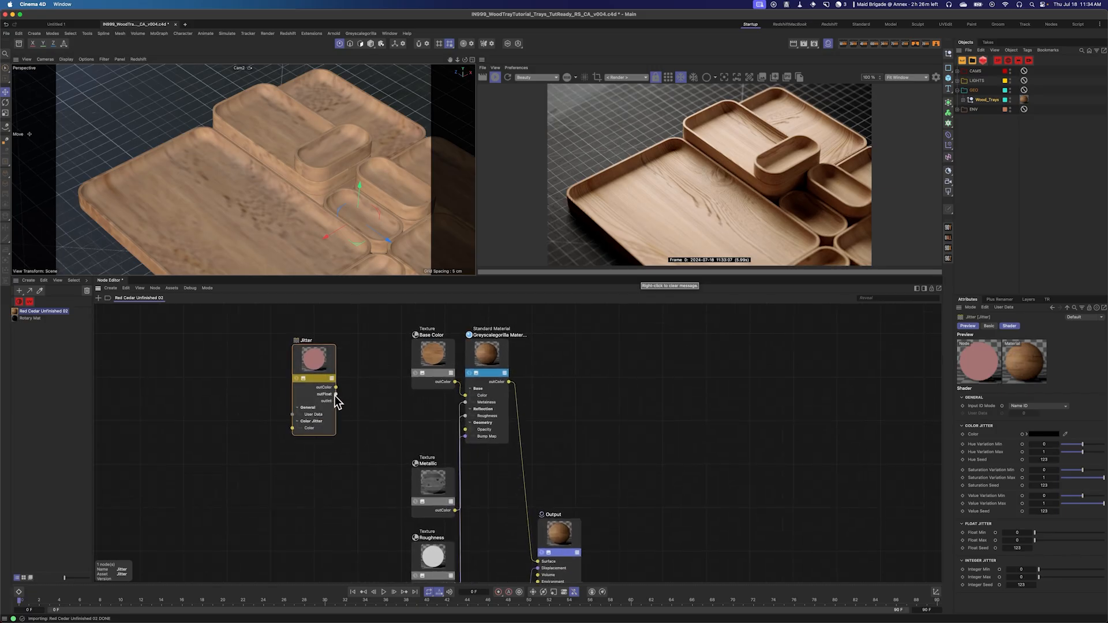
Step: Connect the Jitter's outFloat to the Base Color texture's Remap Offset
mouse_move(335, 395)
left_mouse_down()
mouse_move(412, 403)
mouse_move(348, 398)
left_mouse_up()
left_click_drag(334, 285, 651, 230)
mouse_move(768, 369)
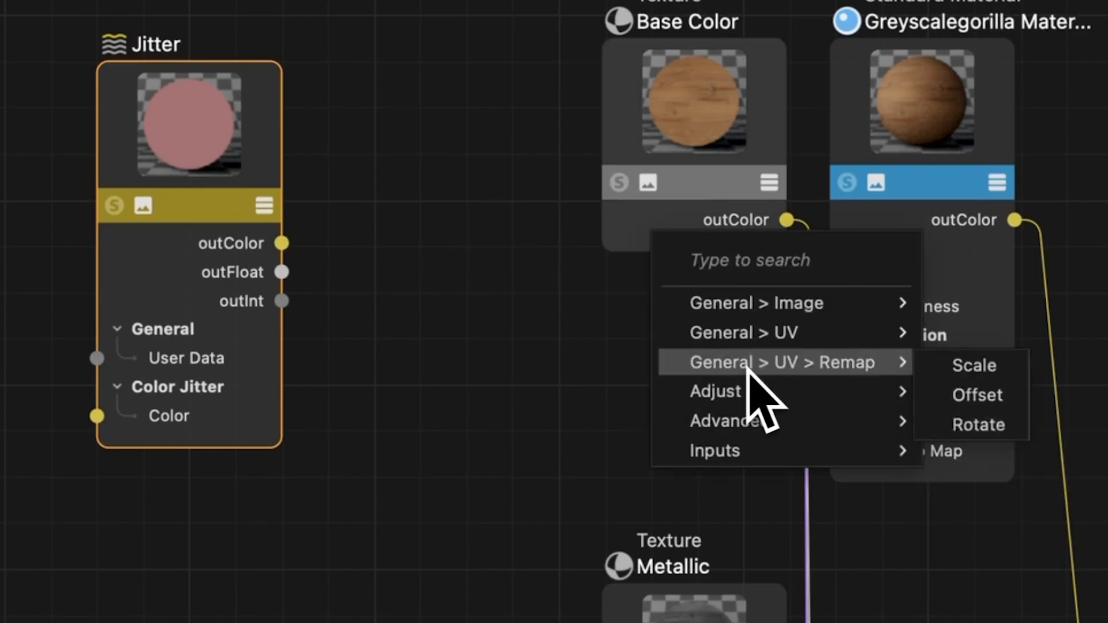
left_click(980, 396)
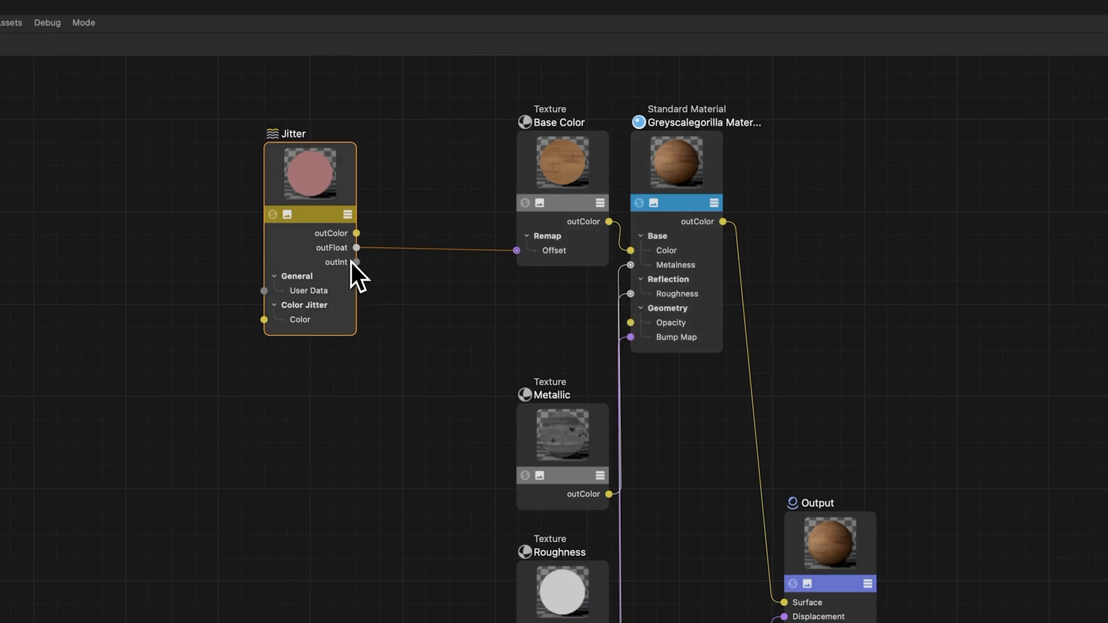
Step: Connect the Jitter's outFloat to the Metallic texture's Remap Offset
left_click_drag(356, 248, 551, 429)
mouse_move(626, 521)
mouse_move(633, 494)
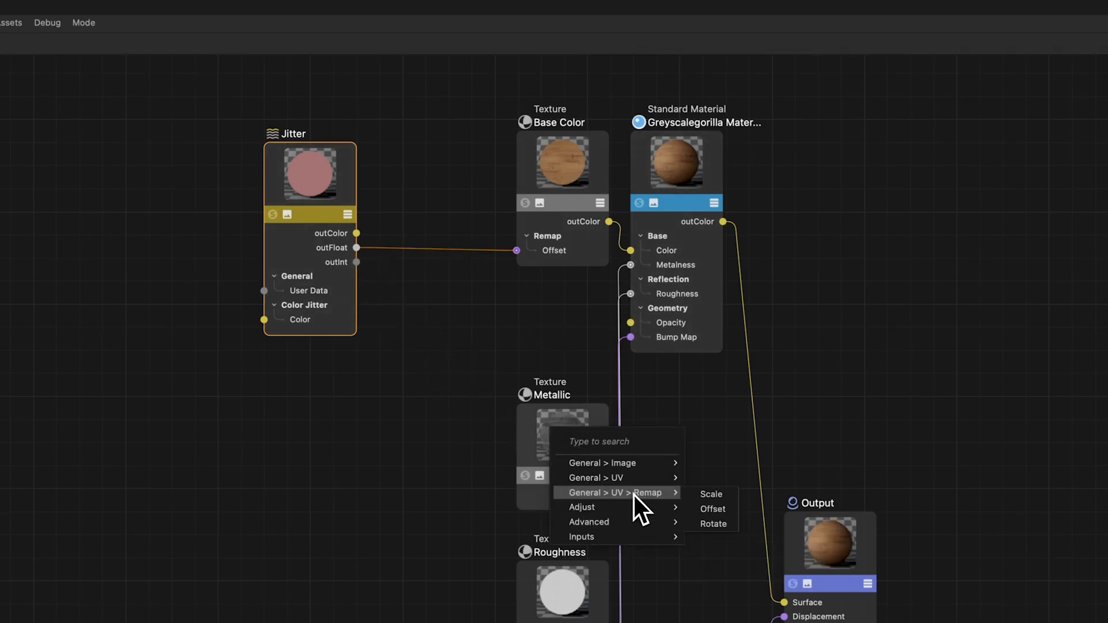
left_click(719, 521)
Step: Connect the Jitter's outFloat to the Roughness texture's Remap Offset
scroll(380, 337, "down", 2)
scroll(380, 337, "down", 4)
middle_click_drag(402, 298, 446, 296)
left_click_drag(544, 231, 529, 378)
scroll(529, 384, "up", 4)
scroll(617, 459, "up", 2)
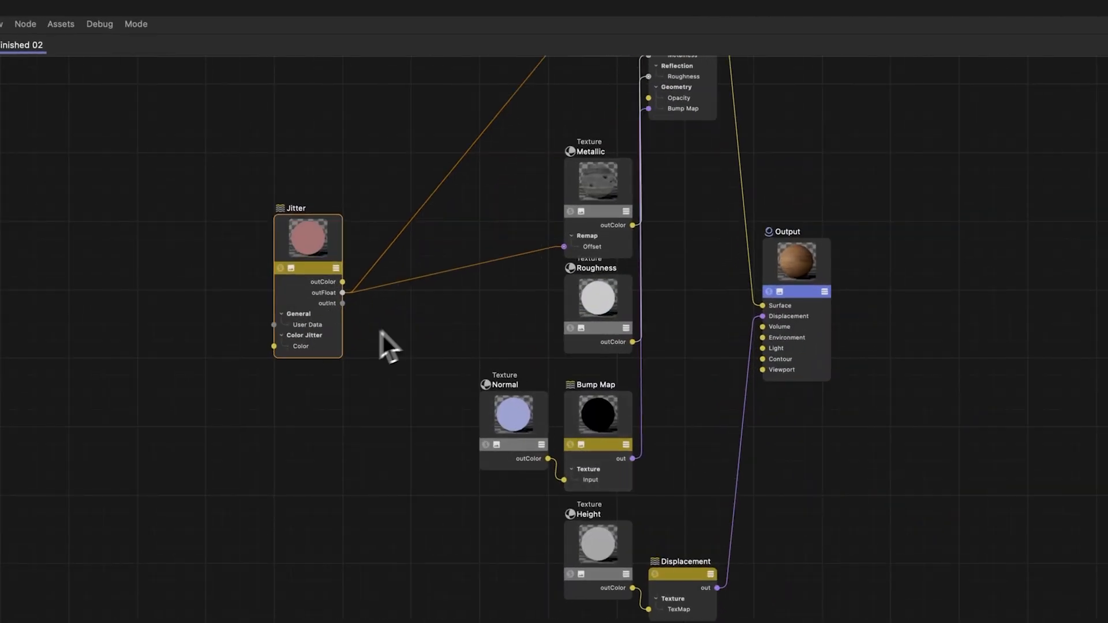
left_click_drag(343, 293, 606, 314)
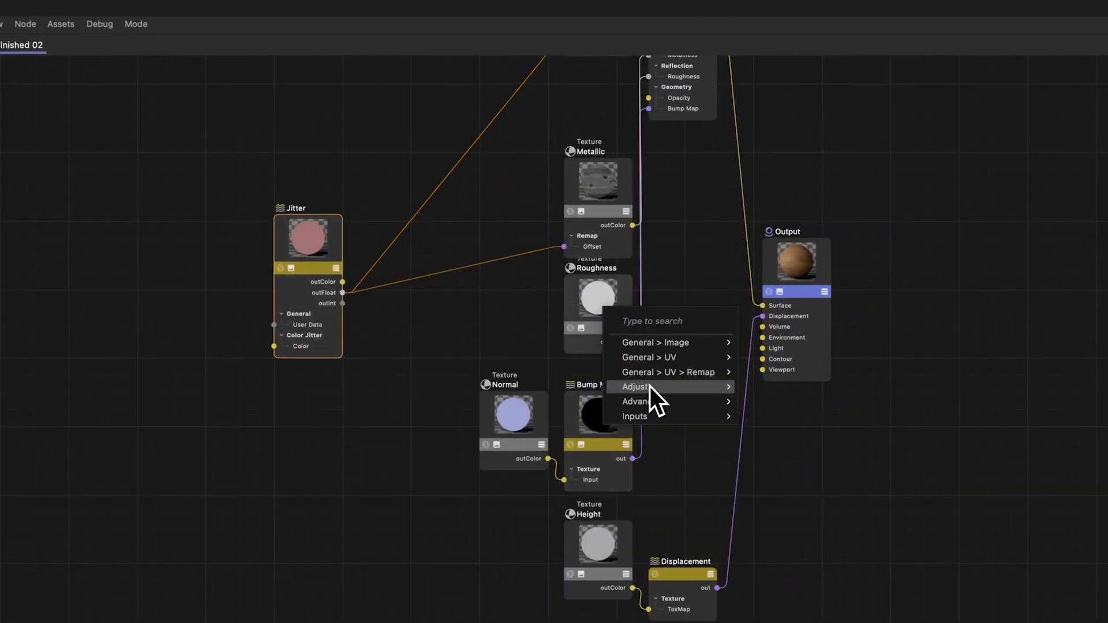
mouse_move(664, 374)
left_click(755, 388)
Step: Connect the Jitter's outFloat to the Normal texture's Remap Offset
left_click_drag(343, 304, 524, 427)
mouse_move(625, 488)
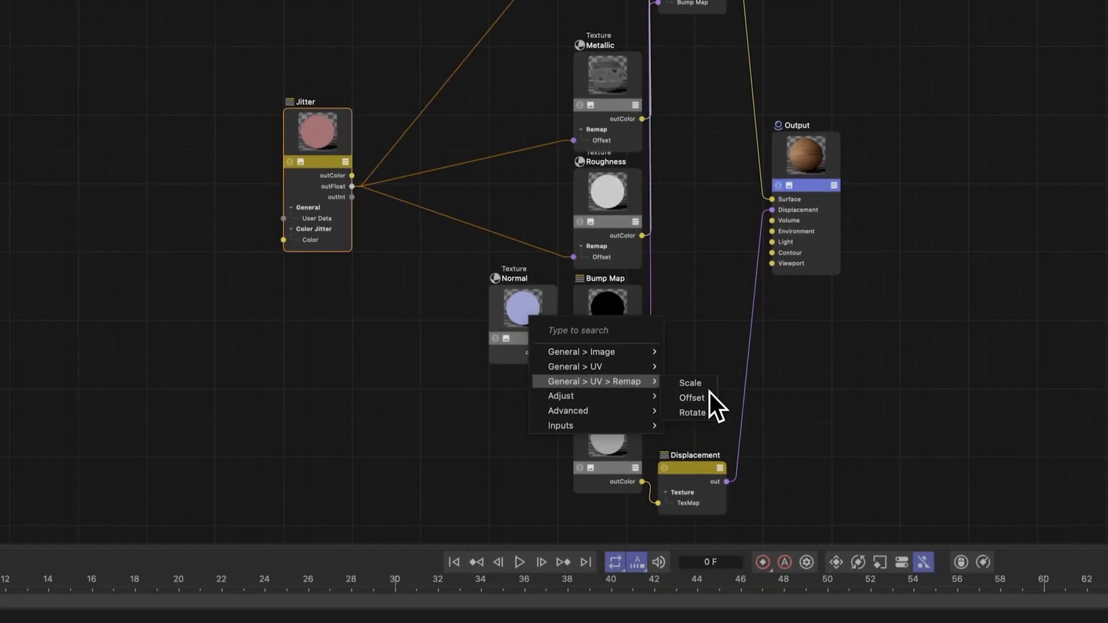
left_click(709, 397)
Step: Connect the Jitter's outFloat to the Height texture's Remap Offset
left_click_drag(352, 186, 598, 437)
mouse_move(653, 504)
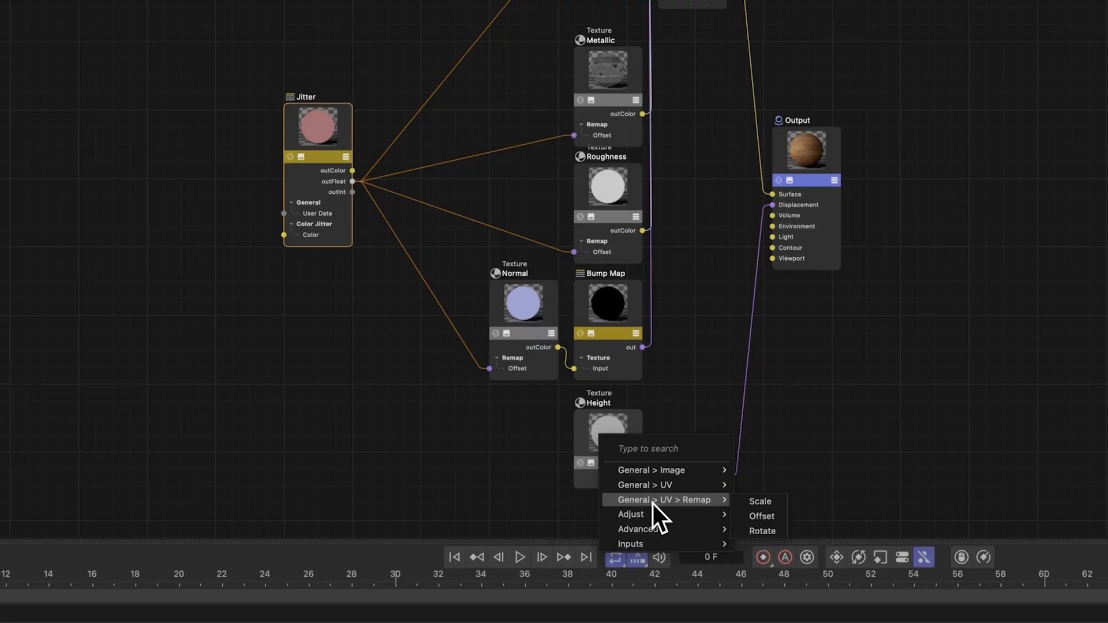
left_click(757, 516)
Step: Set the Jitter's Float Max to 1 and its Float Seed to 125
left_click_drag(306, 144, 345, 137)
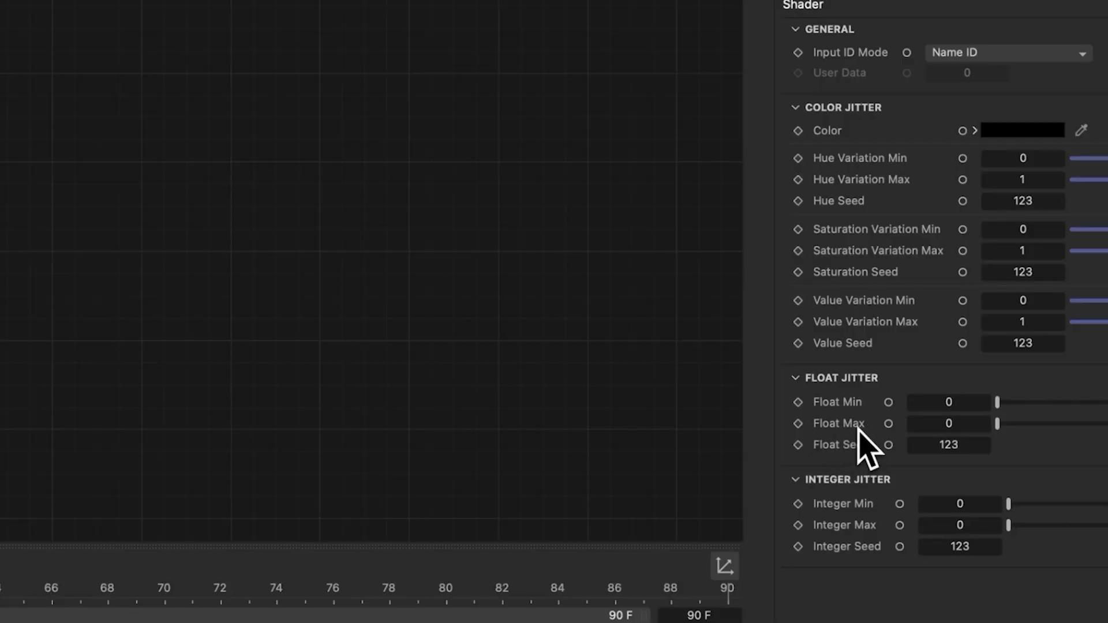
left_click(970, 429)
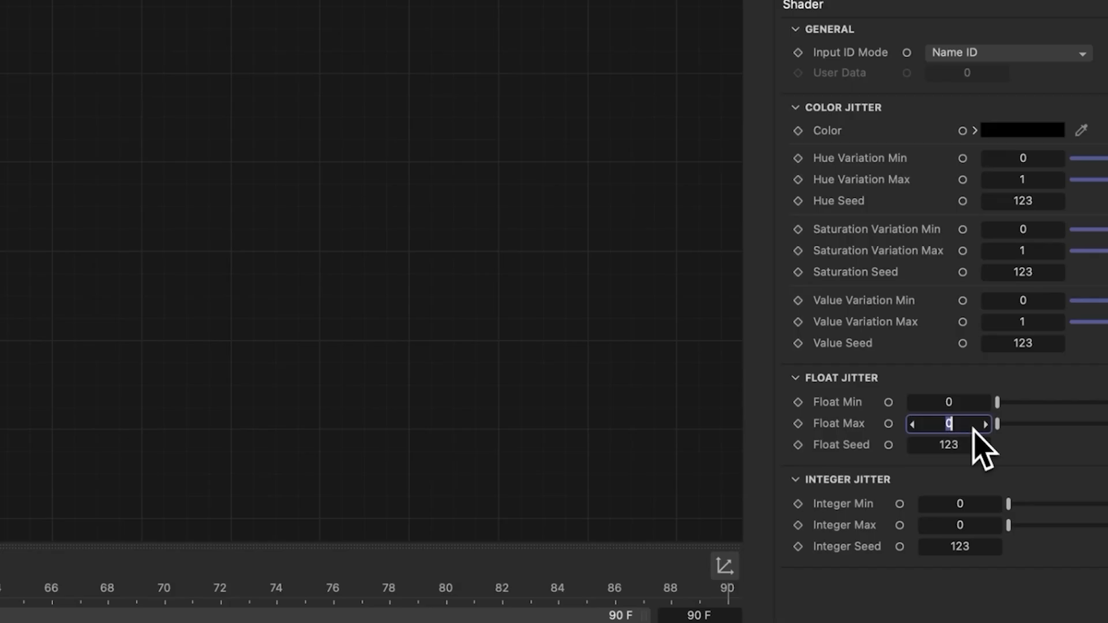
type("1")
key("Return")
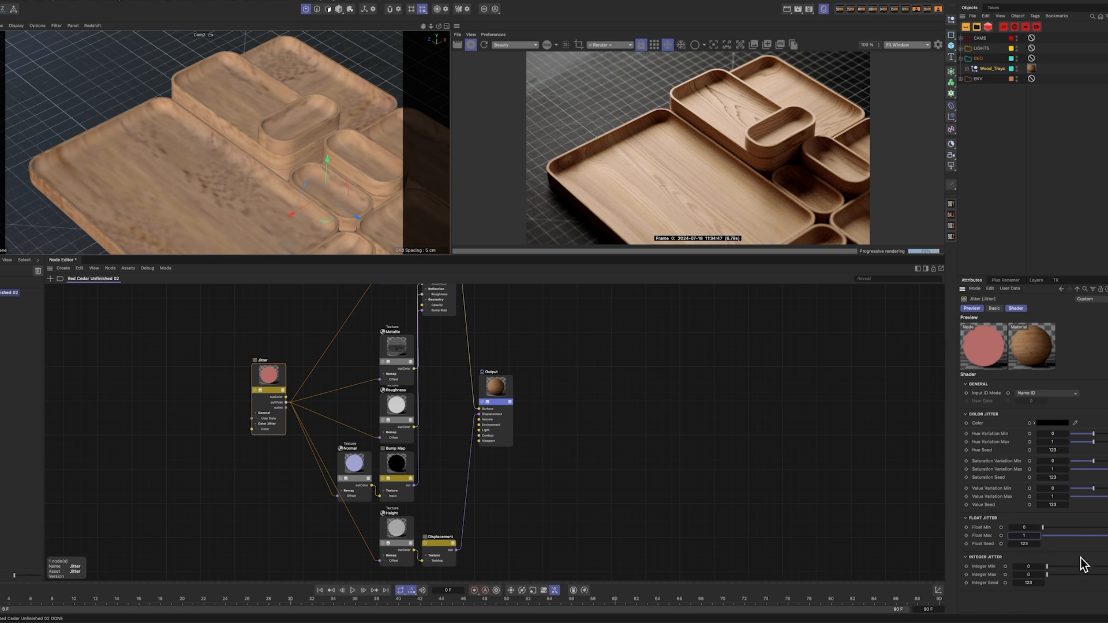
left_click(1039, 544)
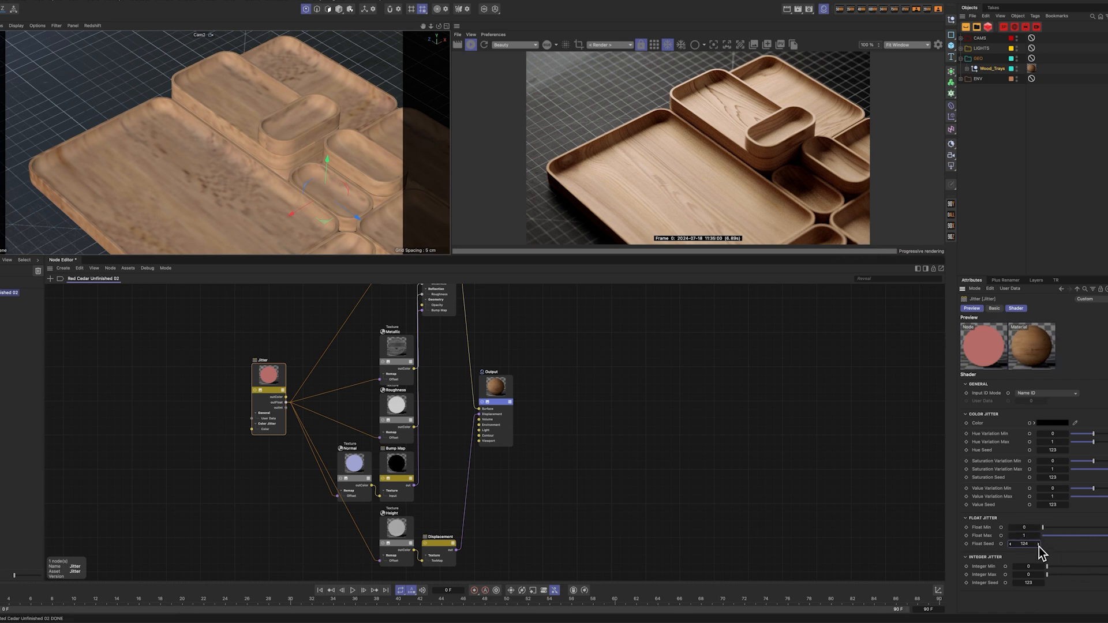
left_click(1039, 545)
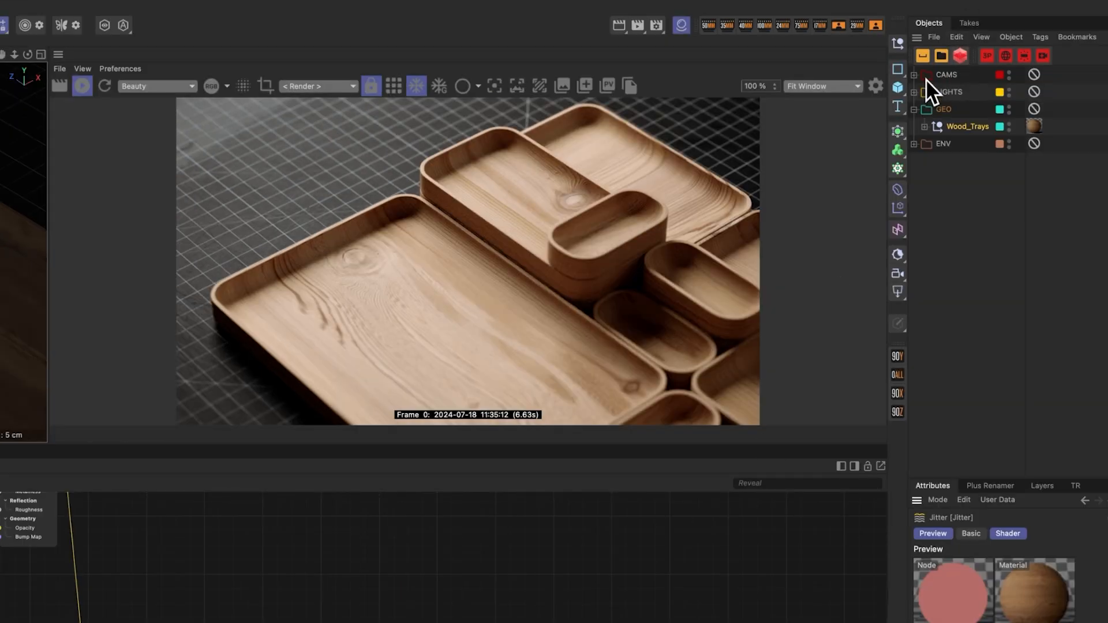
Step: Preview the render through Cam1 and return to Cam2
left_click(916, 76)
left_click(1018, 109)
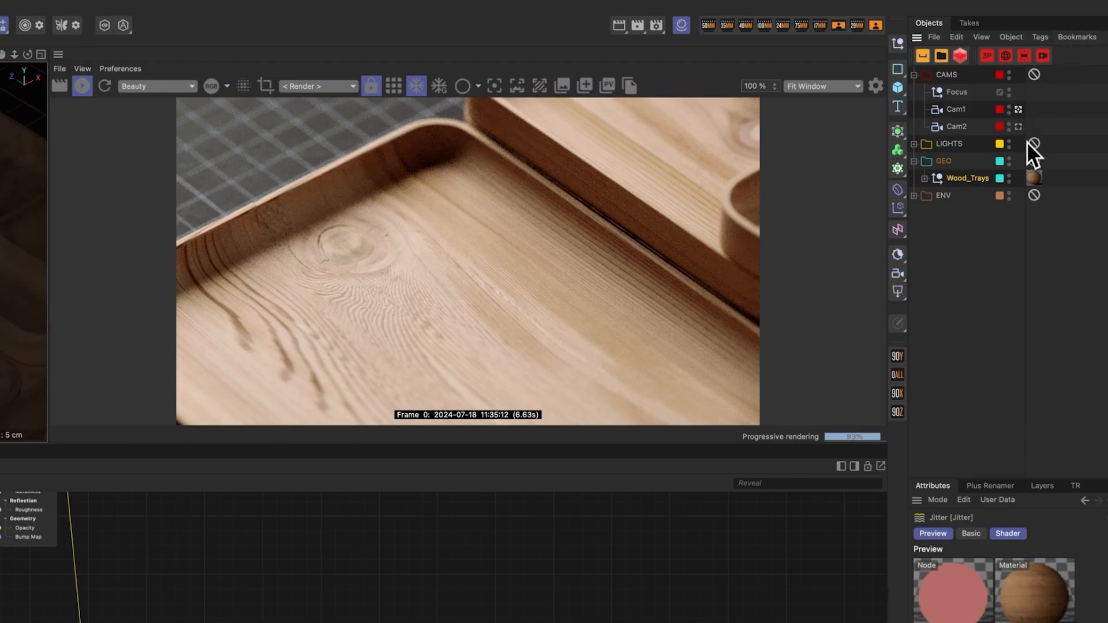
left_click(1018, 126)
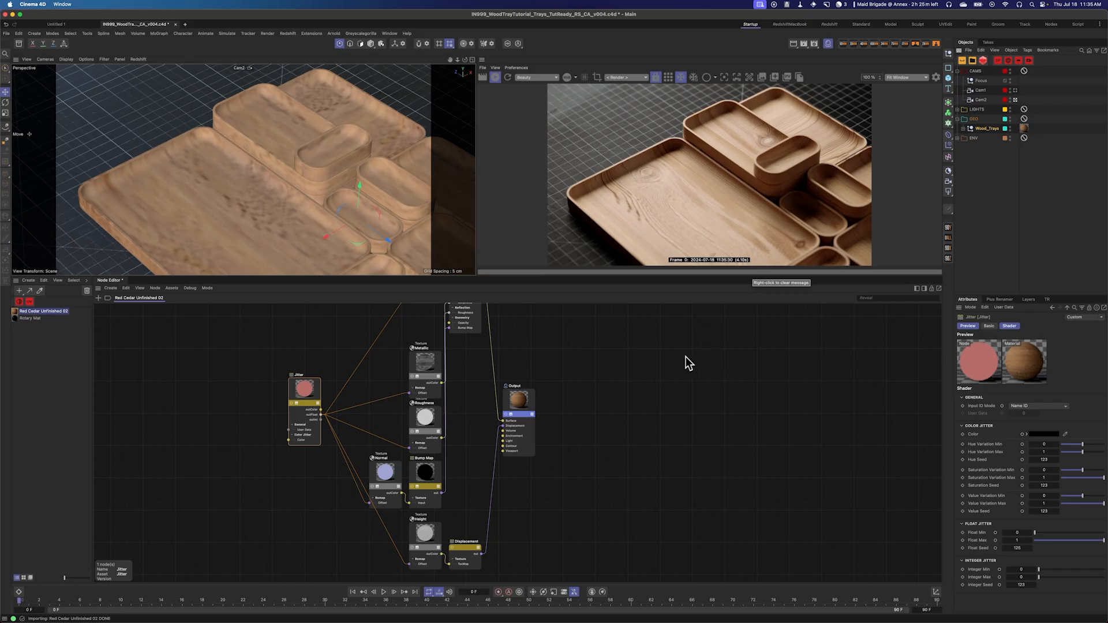
Step: Move the Base Color texture node left to make space before the material's Color input
middle_click_drag(636, 356, 656, 440)
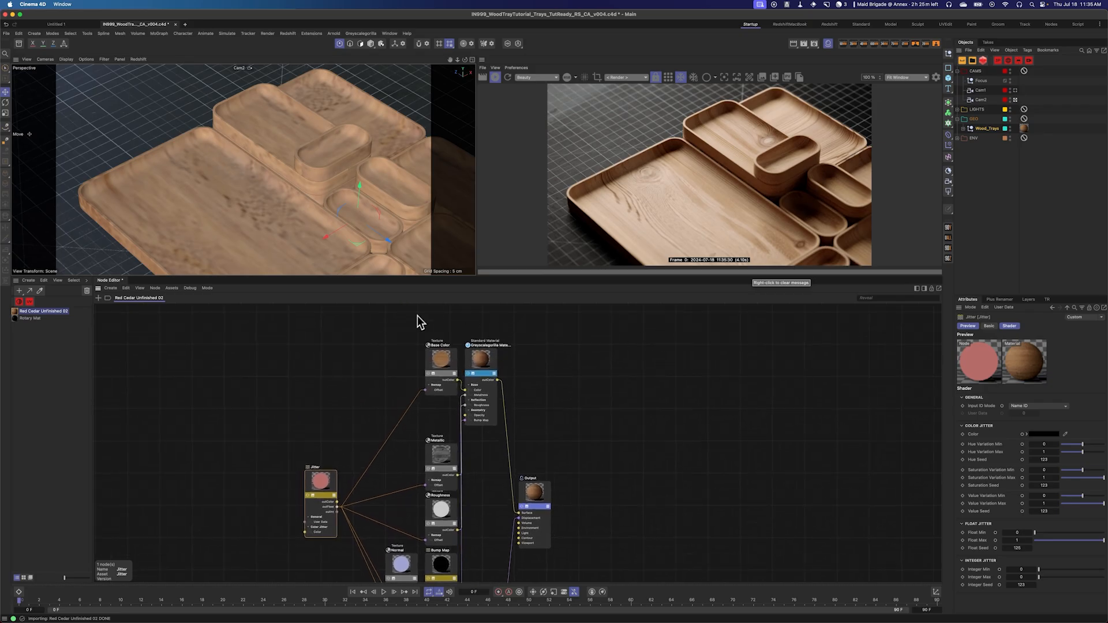
left_click_drag(437, 364, 389, 368)
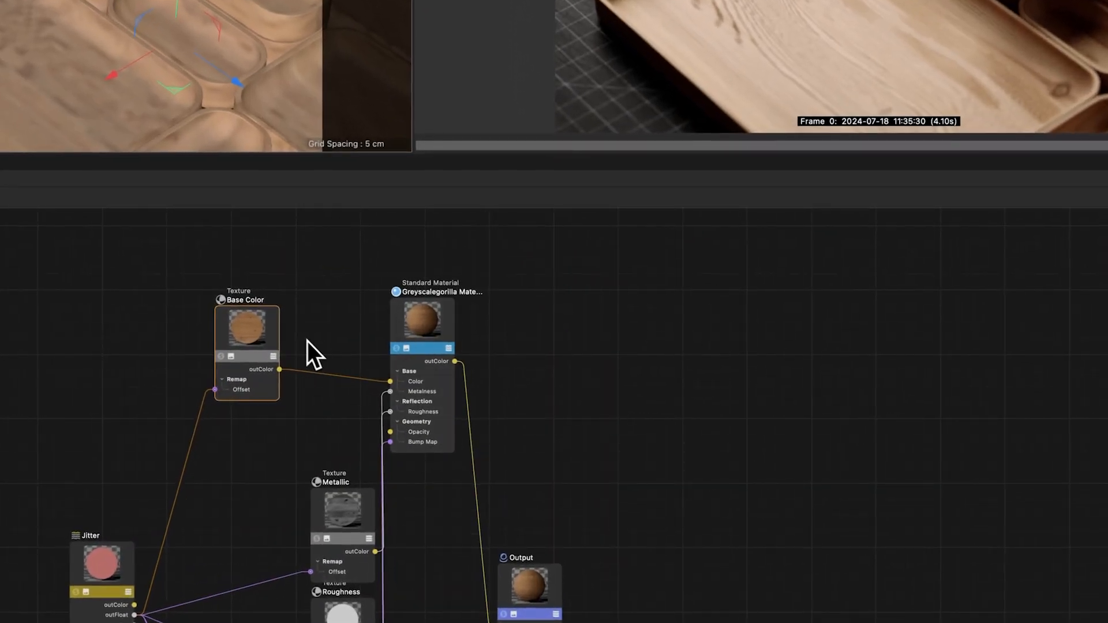
middle_click_drag(333, 332, 446, 338)
scroll(281, 330, "up", 2)
left_click_drag(377, 335, 295, 334)
left_click(430, 313)
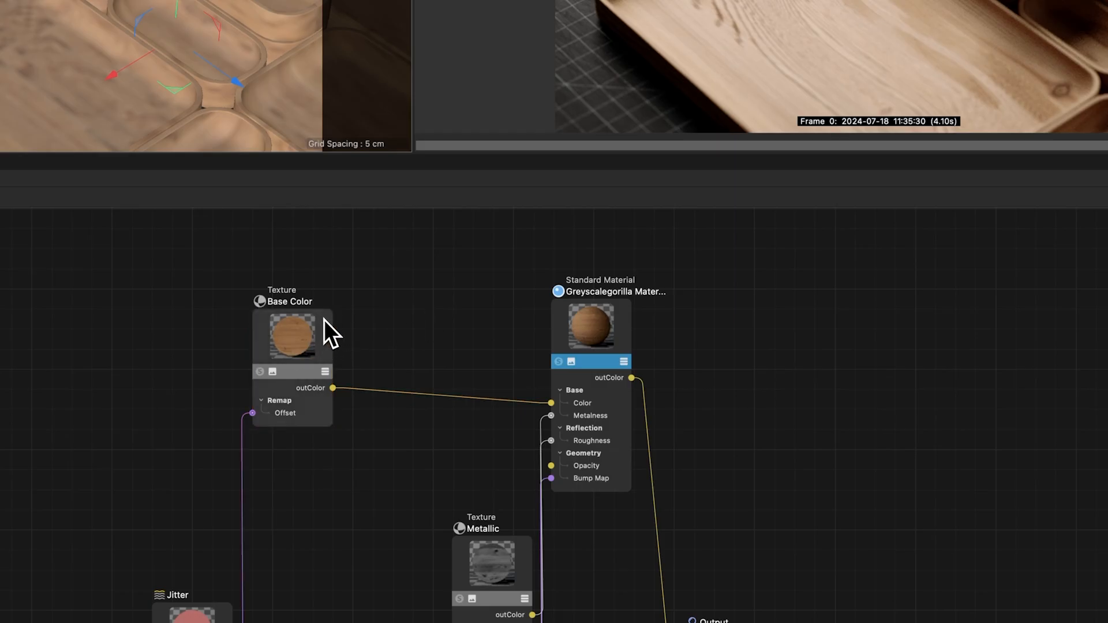
Step: Insert a second Jitter node between the Base Color texture and the material's Color input
key("shift+c")
type("jit")
key("Return")
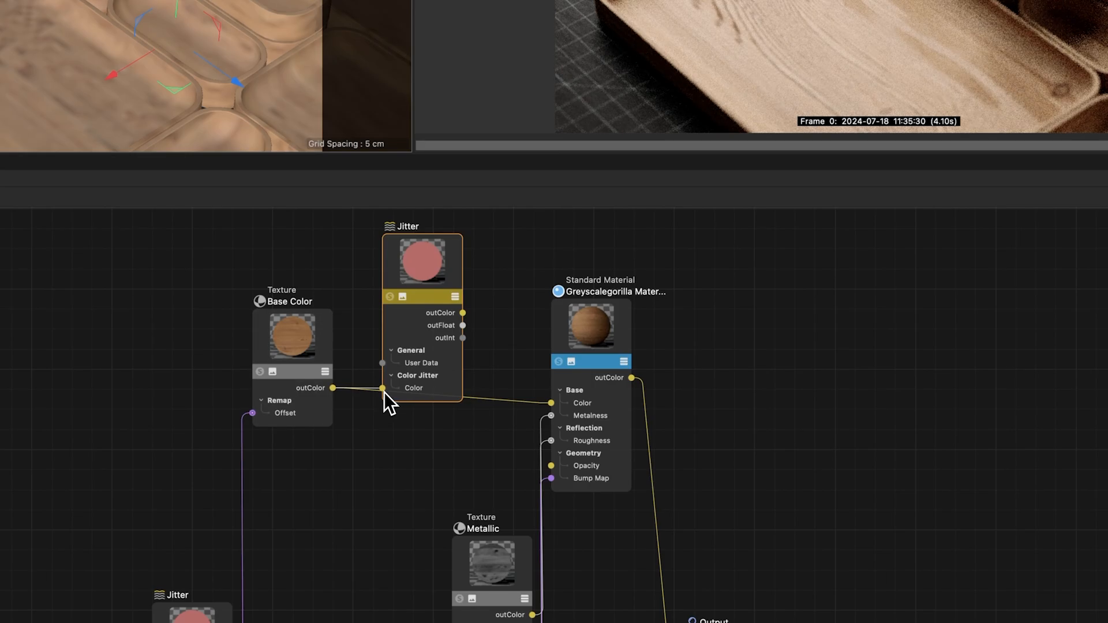
Step: Connect the second Jitter's color output to the material's Color input and tidy the node's position
left_click_drag(443, 267, 435, 221)
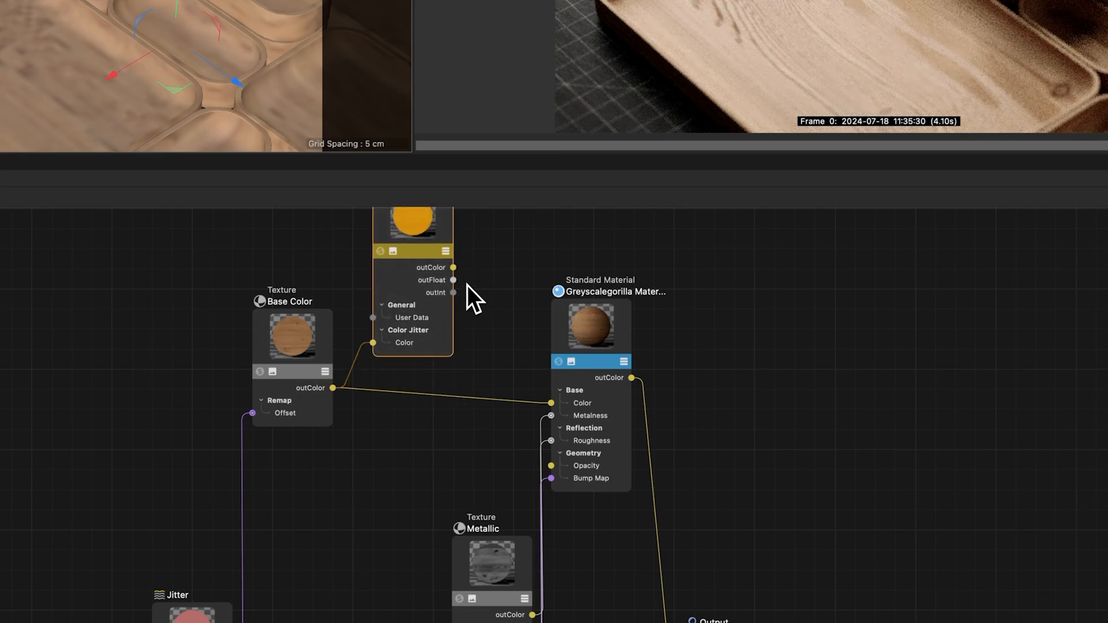
left_click_drag(453, 268, 554, 403)
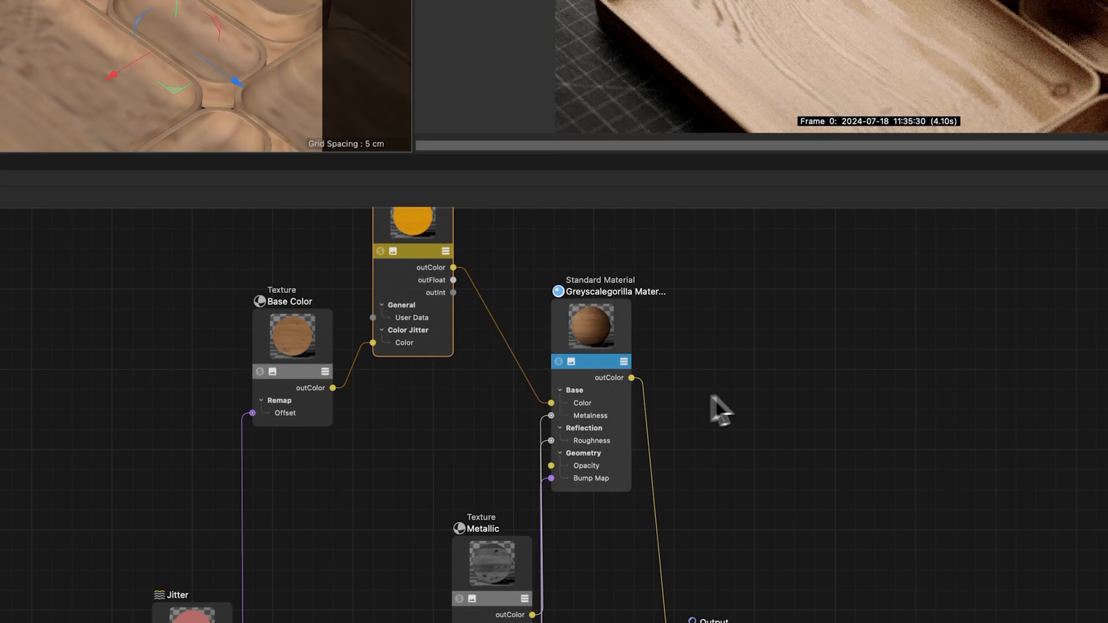
left_click_drag(429, 227, 457, 287)
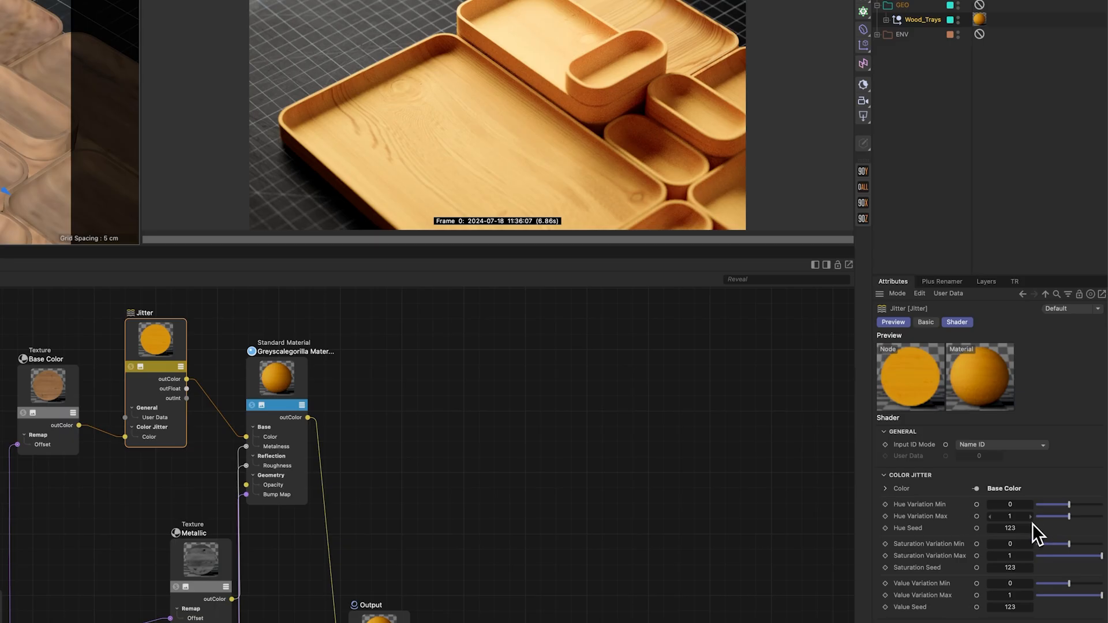
Step: Set the second Jitter's Hue Variation Max to 90
left_click(1015, 517)
type("90")
key("Return")
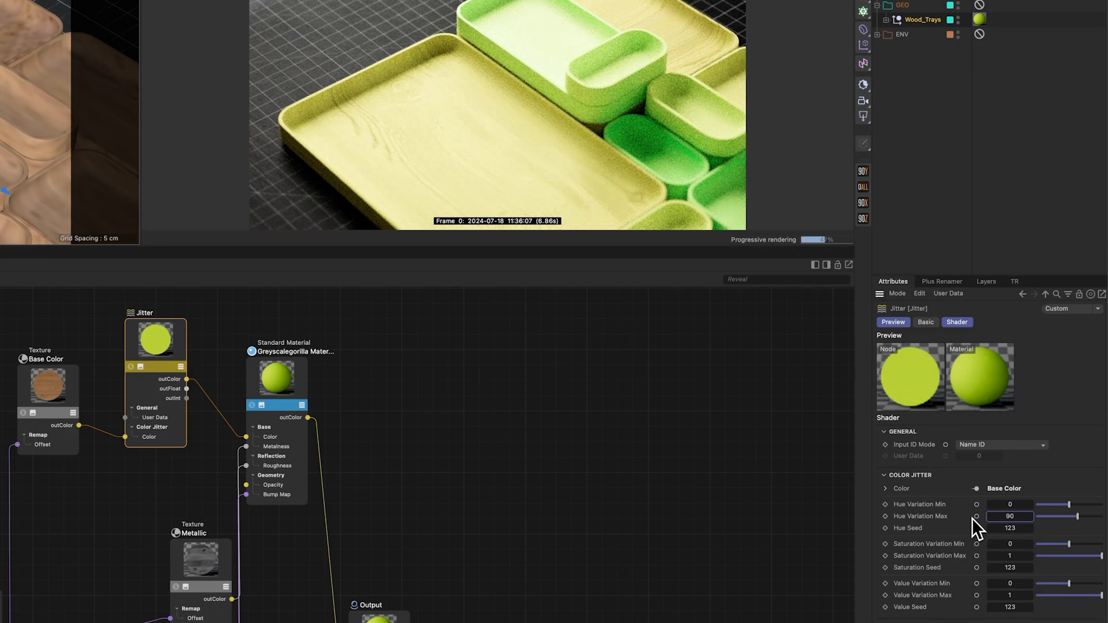
Step: Set the Jitter's Hue Variation Max to 0
double_click(1014, 520)
type("0")
key("Return")
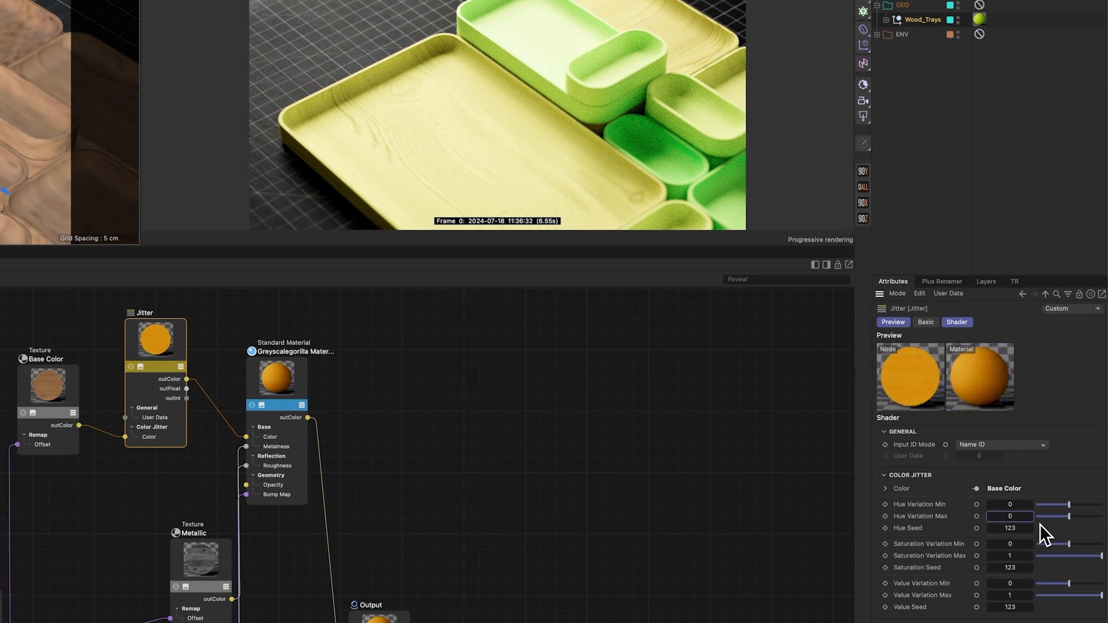
Step: Set the Jitter's Saturation Variation Max to 0.05 and Saturation Variation Min to -0.1
double_click(1016, 556)
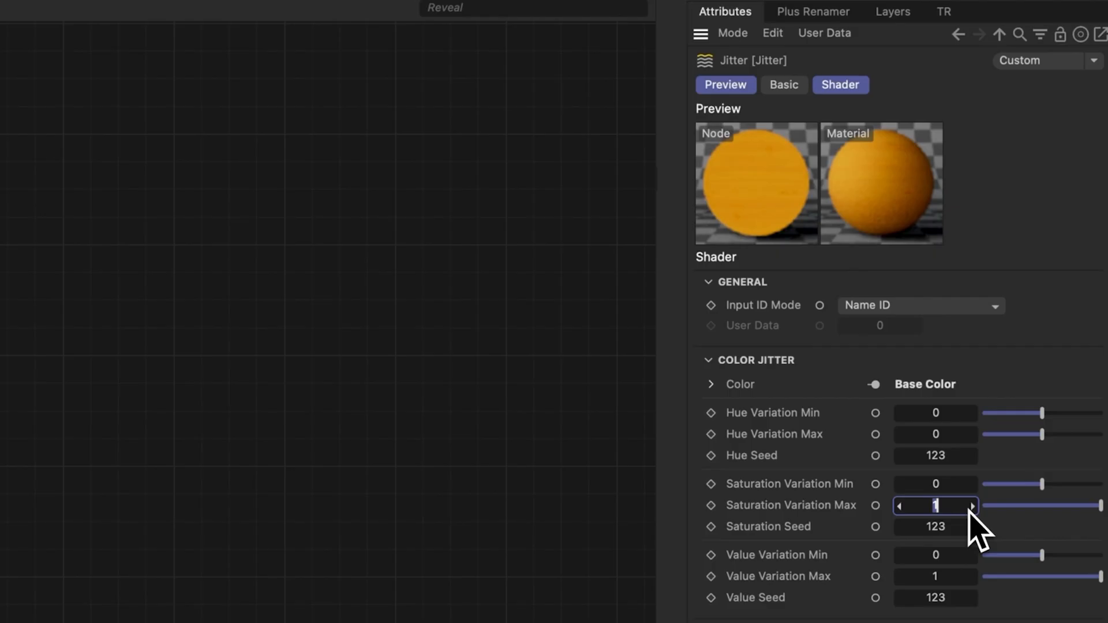
type(".05")
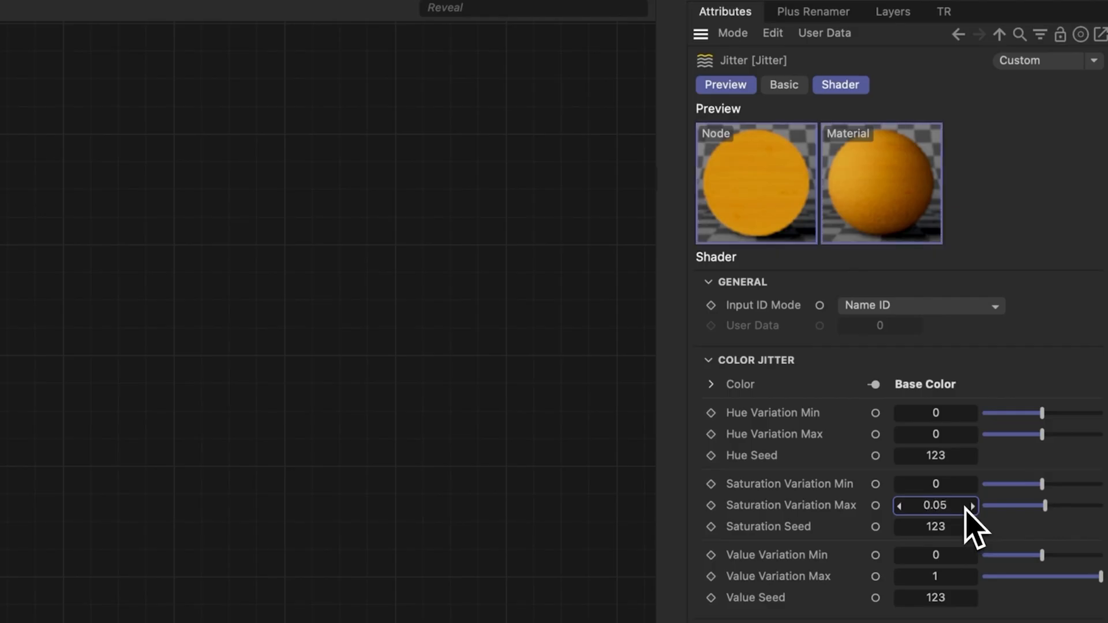
double_click(940, 489)
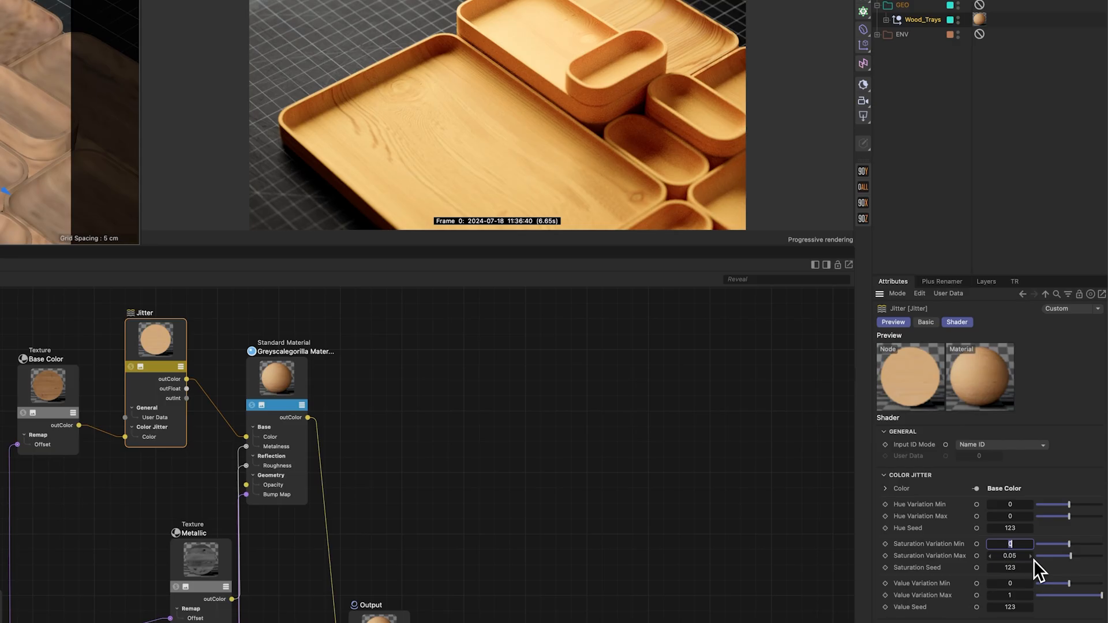
type("-0.1")
key("Return")
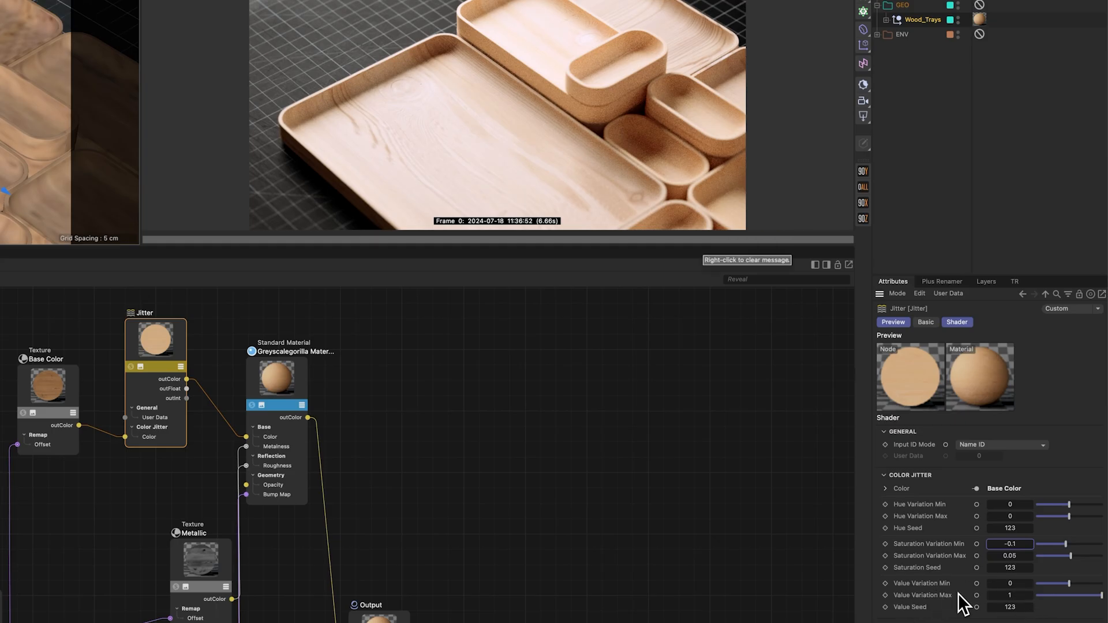
Step: Set the Jitter's Value Variation Max to 0.1 and Value Variation Min to -0.15
left_click(1023, 595)
type(".")
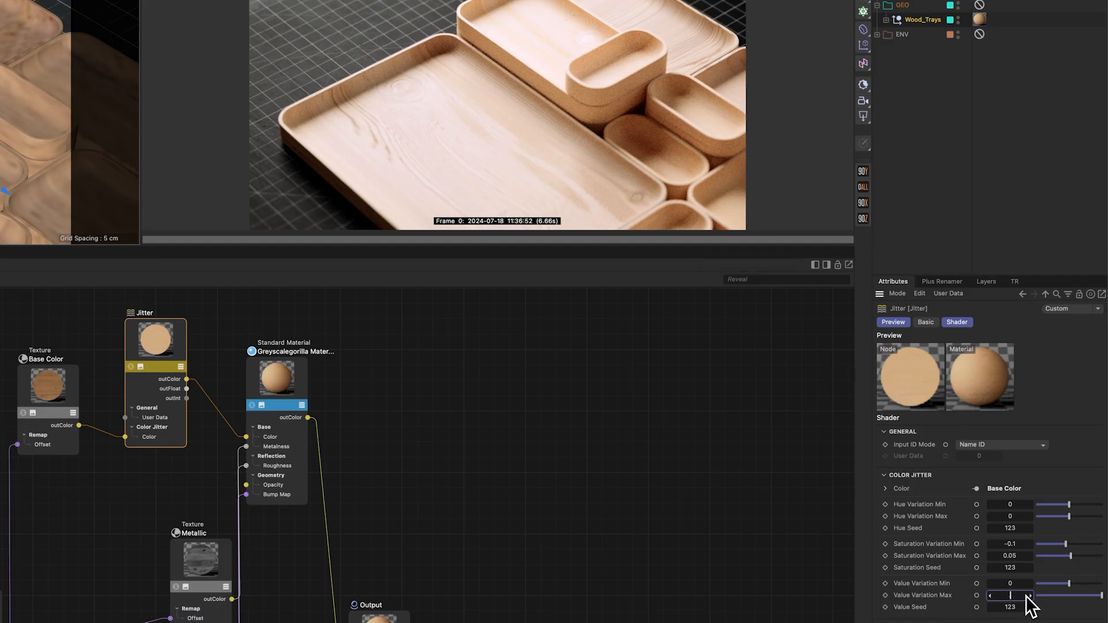
type("1")
key("shift+Tab")
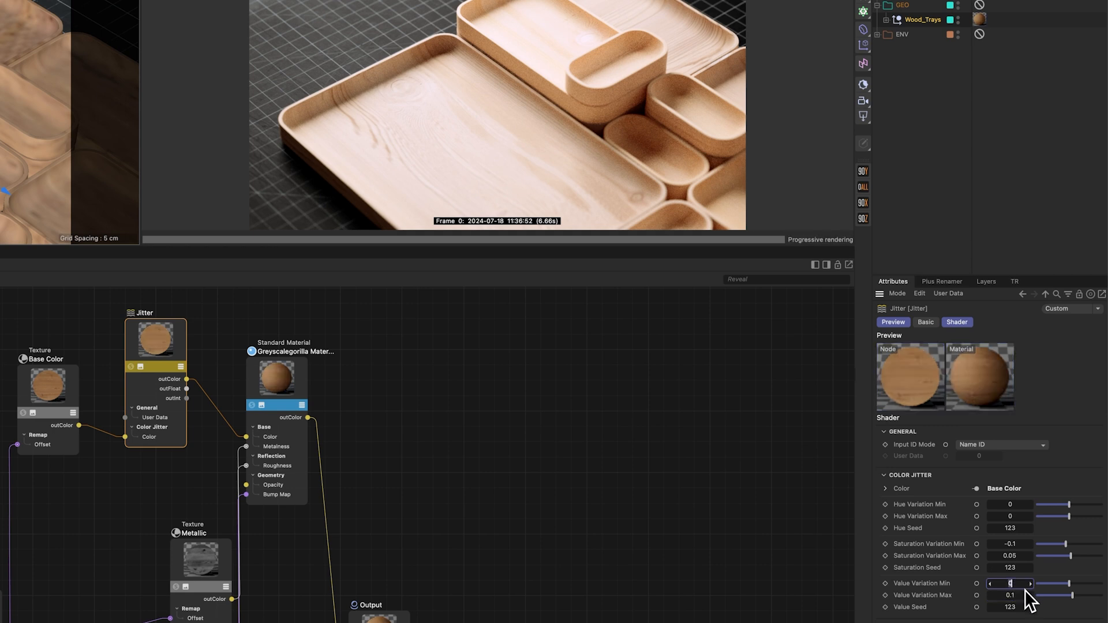
type("-0.1")
key("Return")
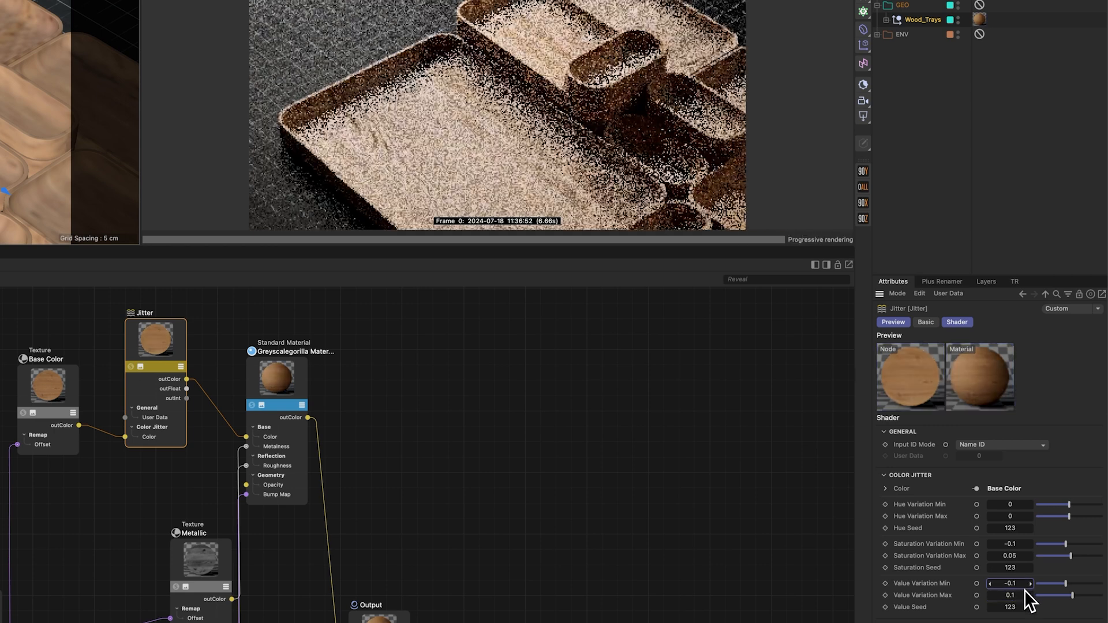
double_click(1025, 587)
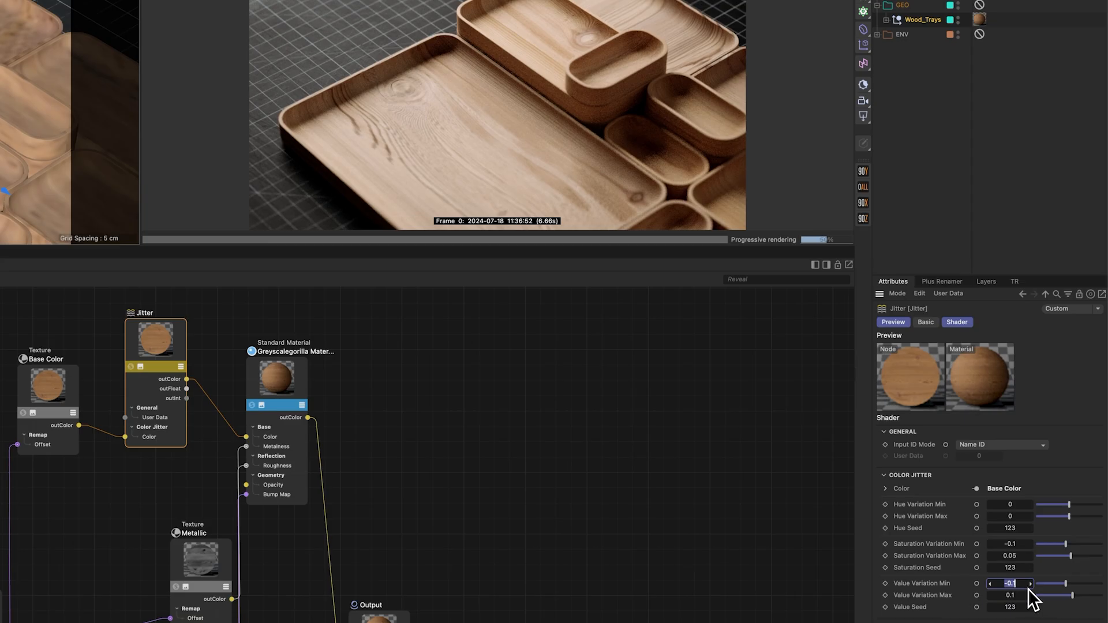
type("-0.15")
key("Return")
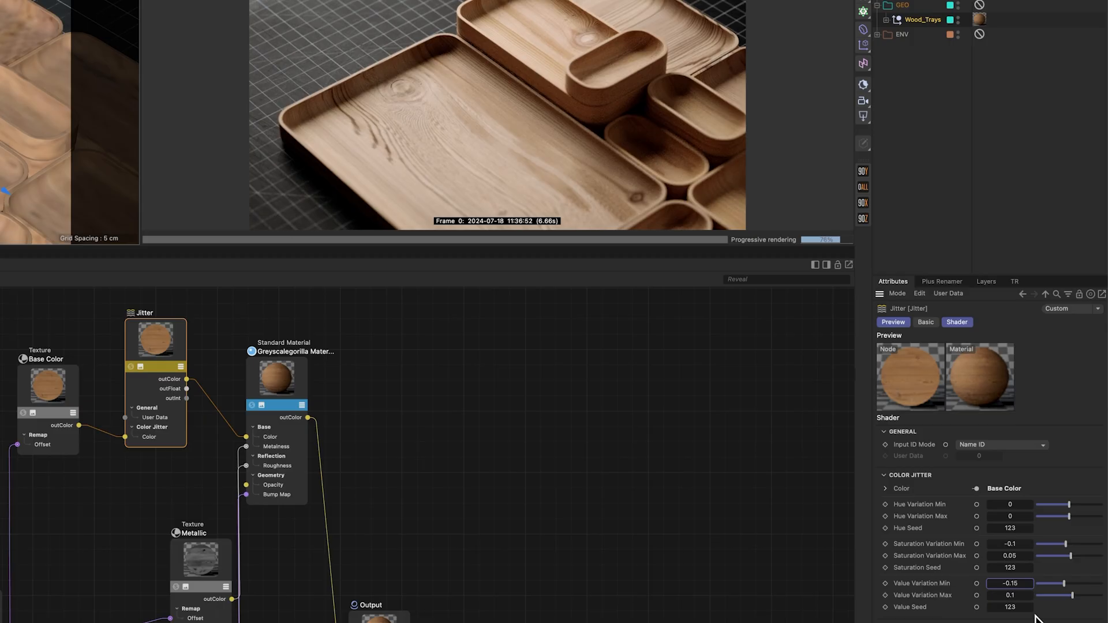
Step: Raise the Value Seed and Saturation Seed to 124 and set Saturation Variation Max to 0.1
left_click(1031, 607)
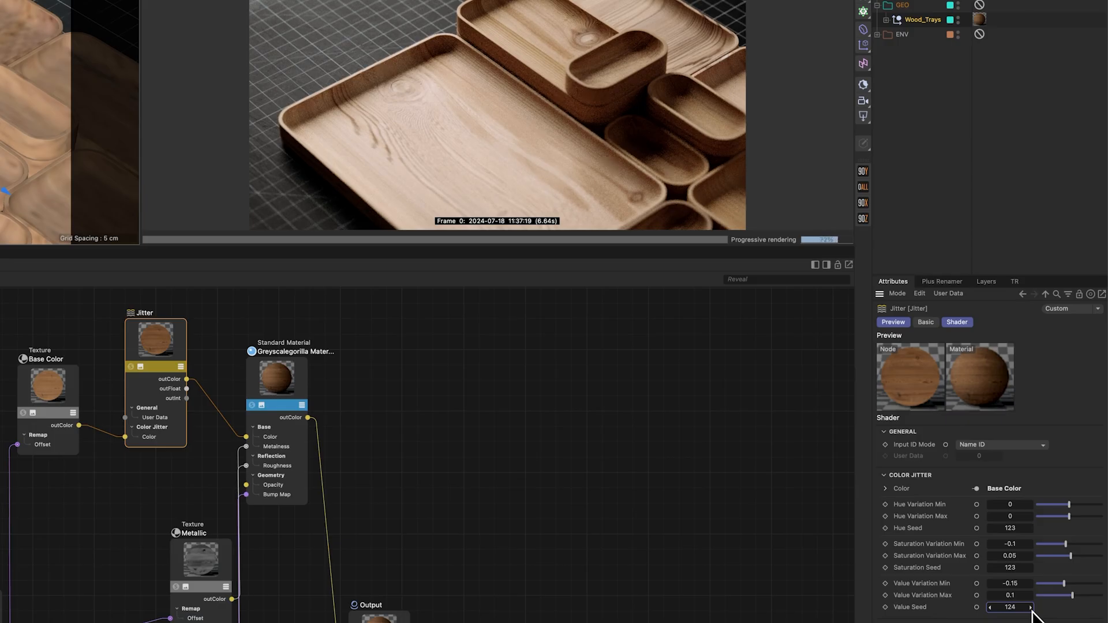
left_click(1033, 573)
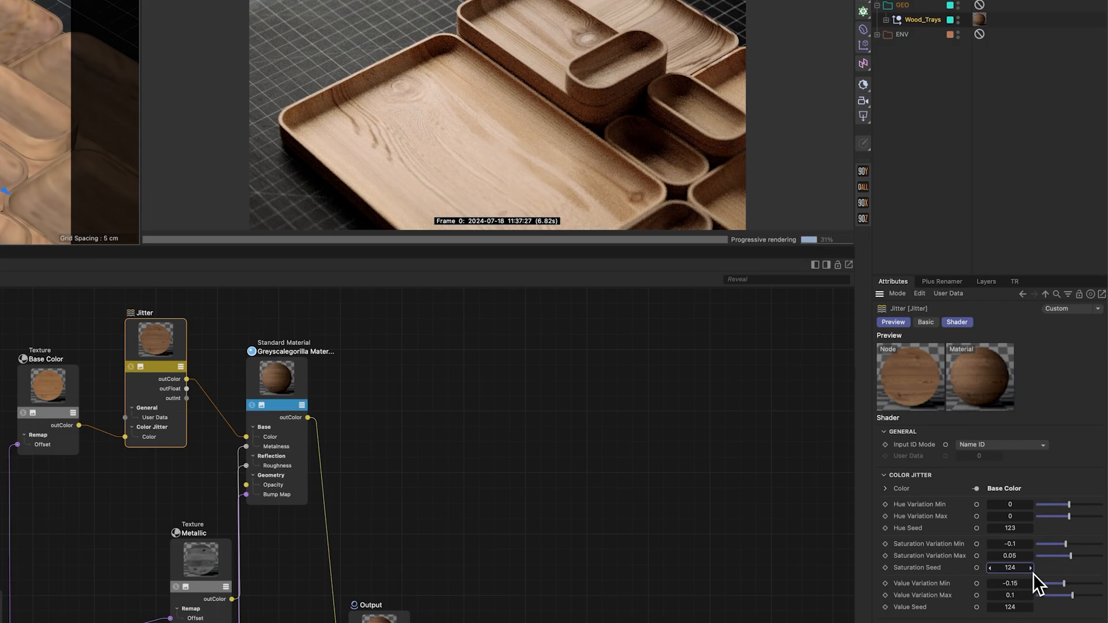
left_click(1023, 559)
type("0.1")
key("Return")
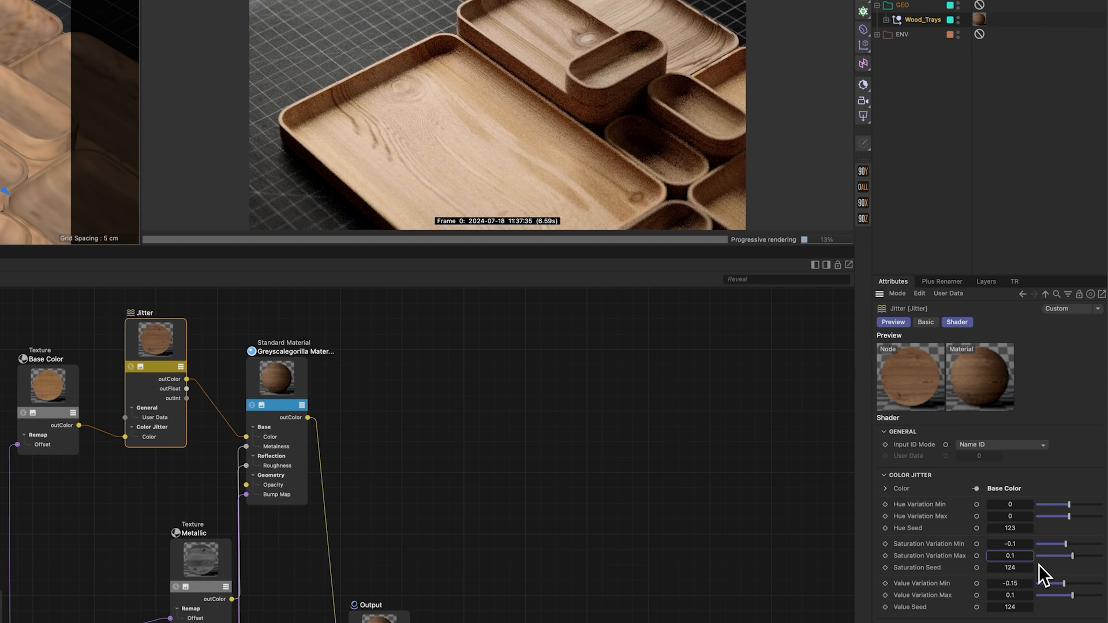
left_click(1029, 566)
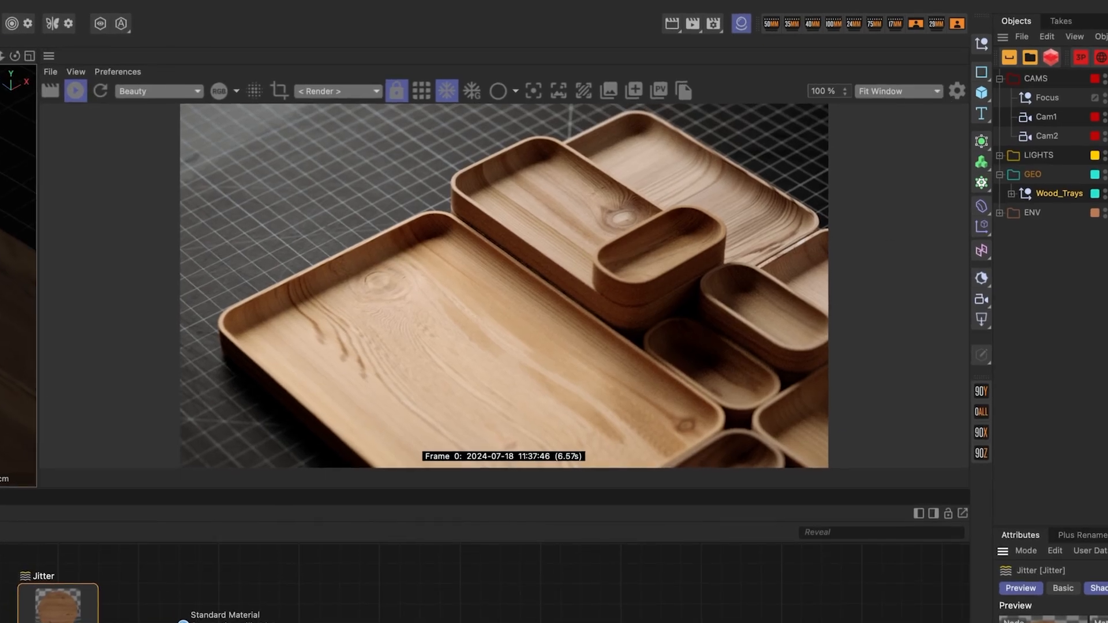
Step: Select all the WoodTray objects inside the Wood_Trays group
left_click(1107, 136)
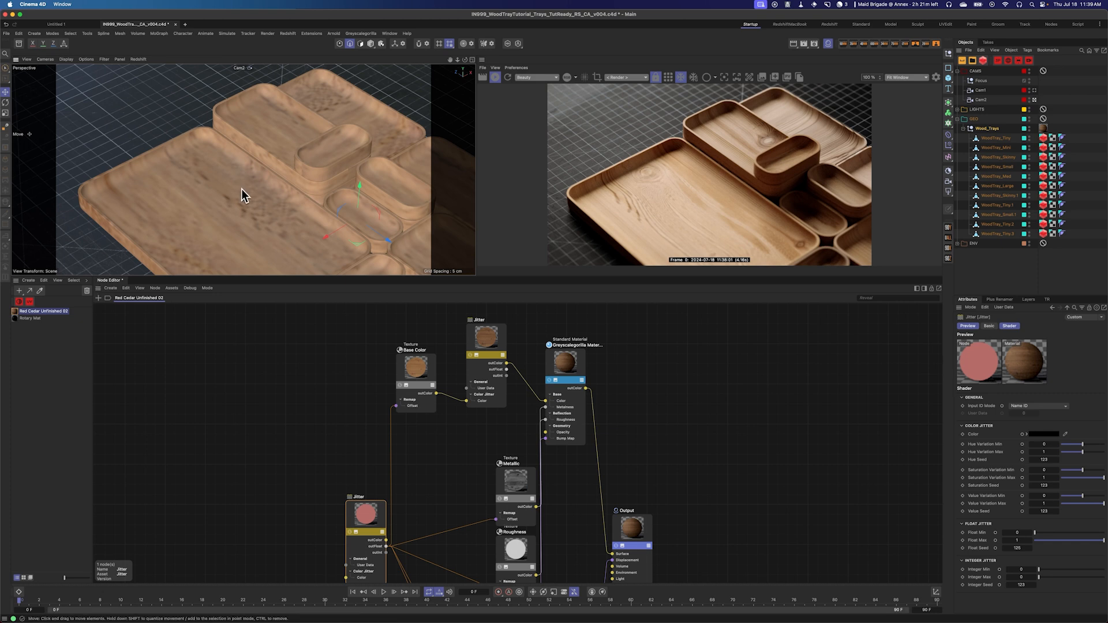
left_click(371, 43)
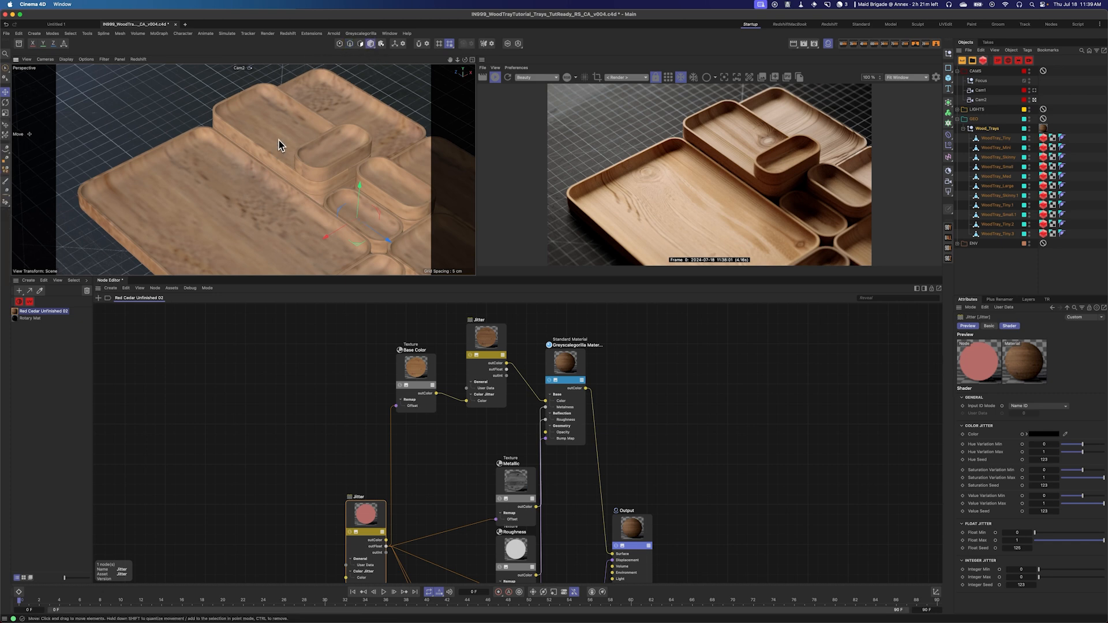
left_click(280, 147)
left_click(228, 192, "shift")
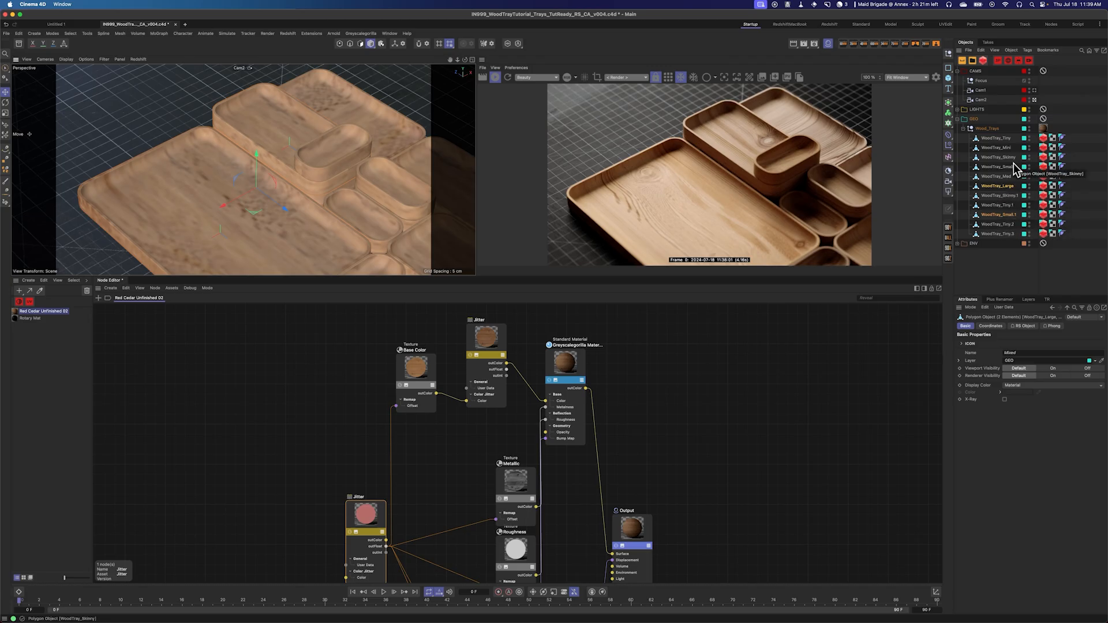
left_click(996, 138)
left_click(1007, 233, "shift")
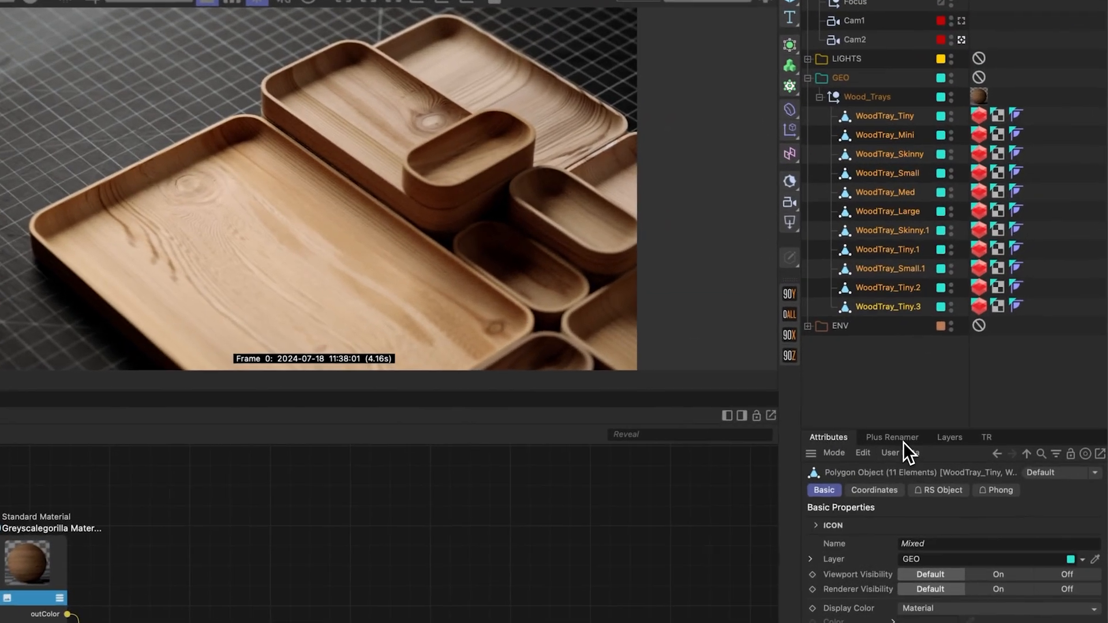
Step: Rename the selected tray objects to test with Plus Renamer
left_click(900, 428)
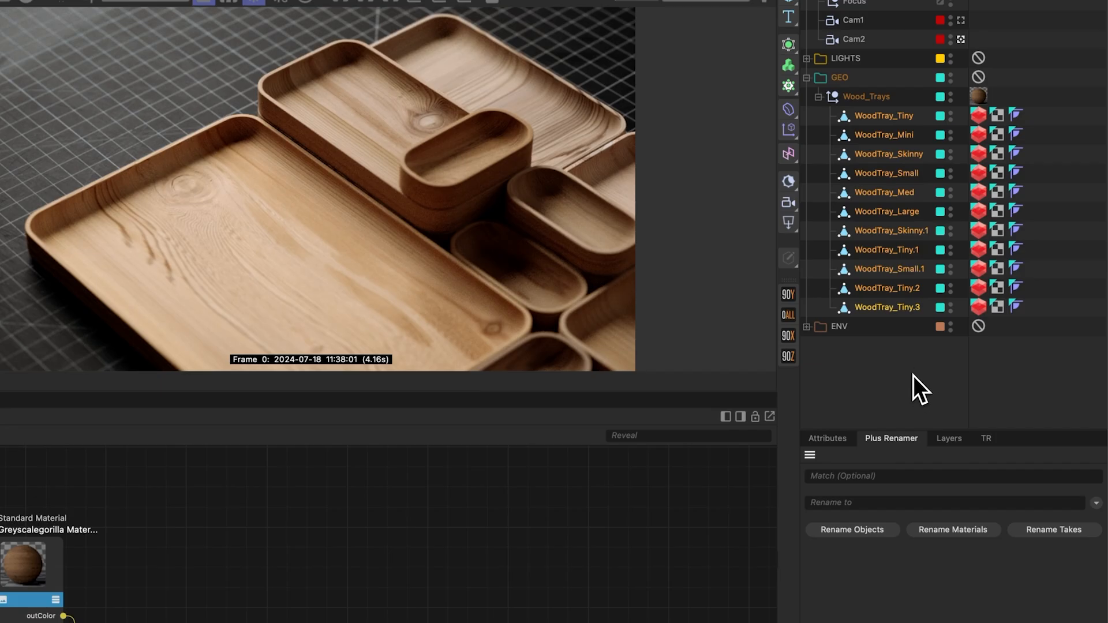
left_click(863, 505)
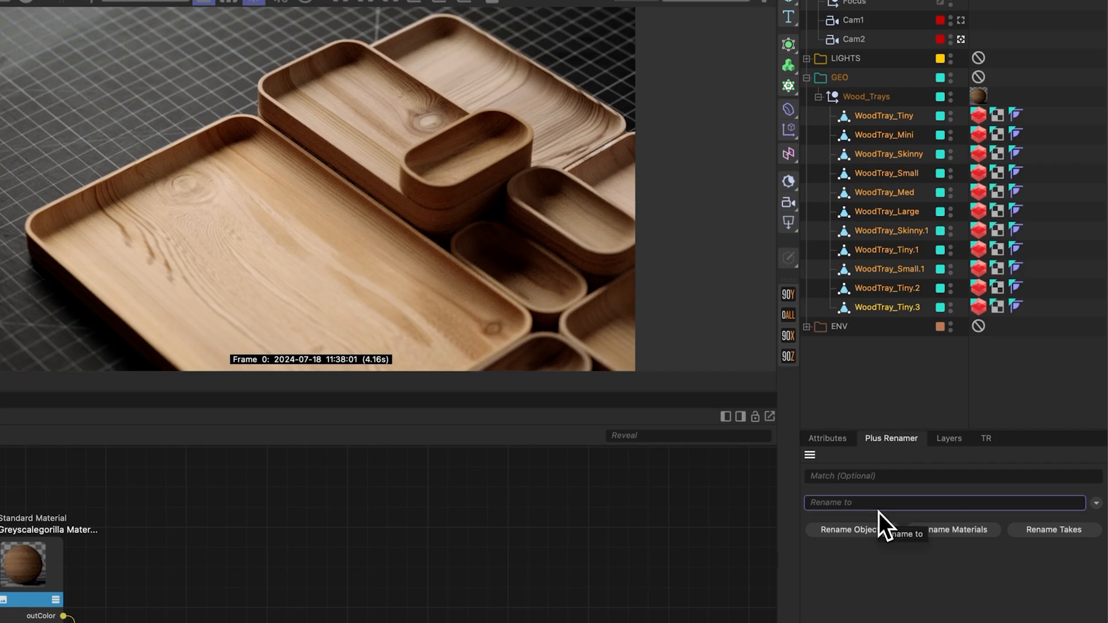
type("test")
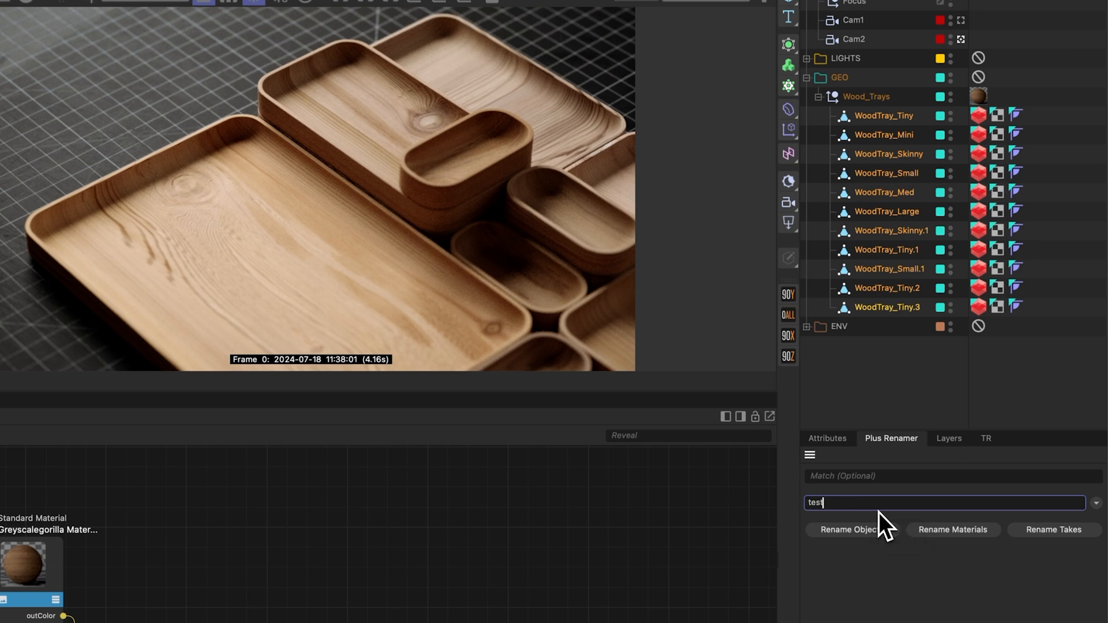
left_click(872, 531)
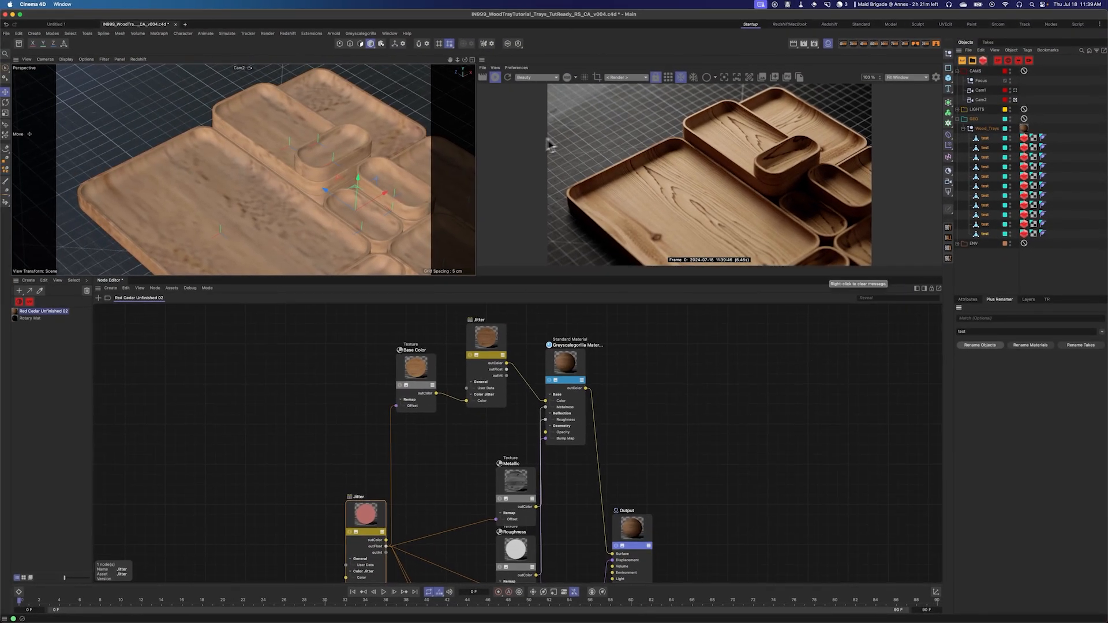
Step: Append 2 to the name of one of the renamed tray objects
double_click(987, 179)
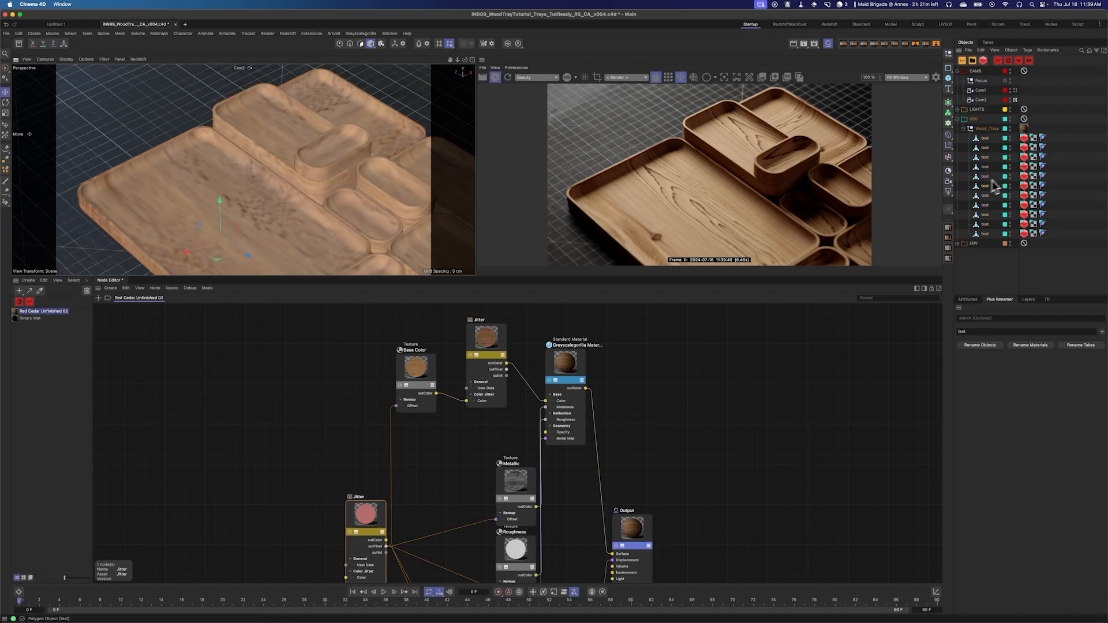
double_click(988, 186)
left_click(996, 188)
type("2")
key("Return")
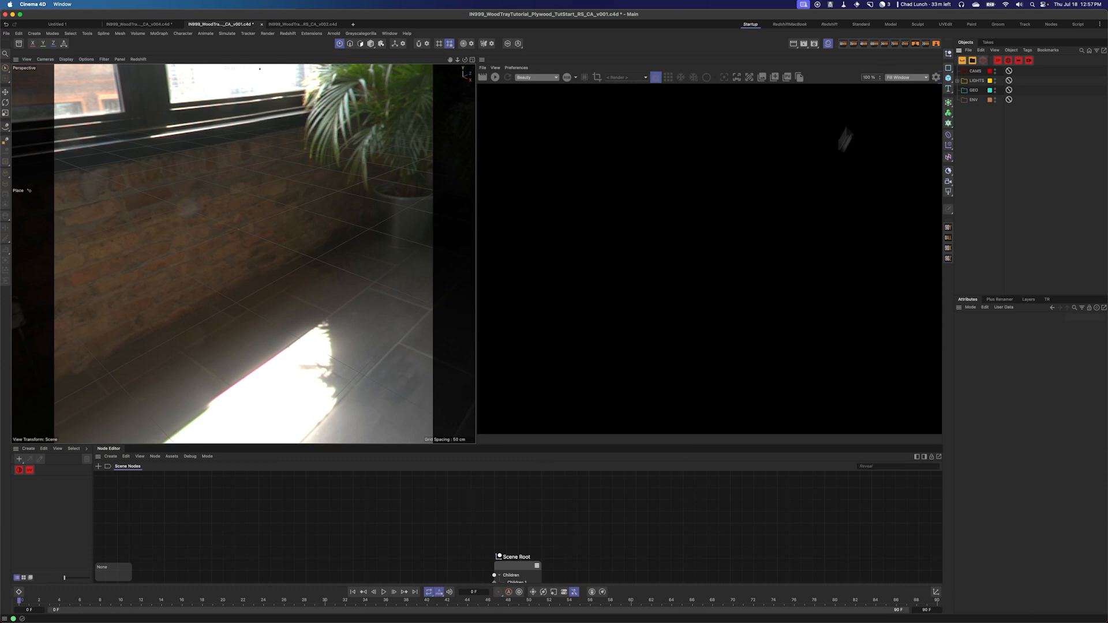
Step: In the plywood scene, add a plane and set its width and height to 4ft
left_click_drag(948, 78, 1003, 123)
left_click(1023, 343)
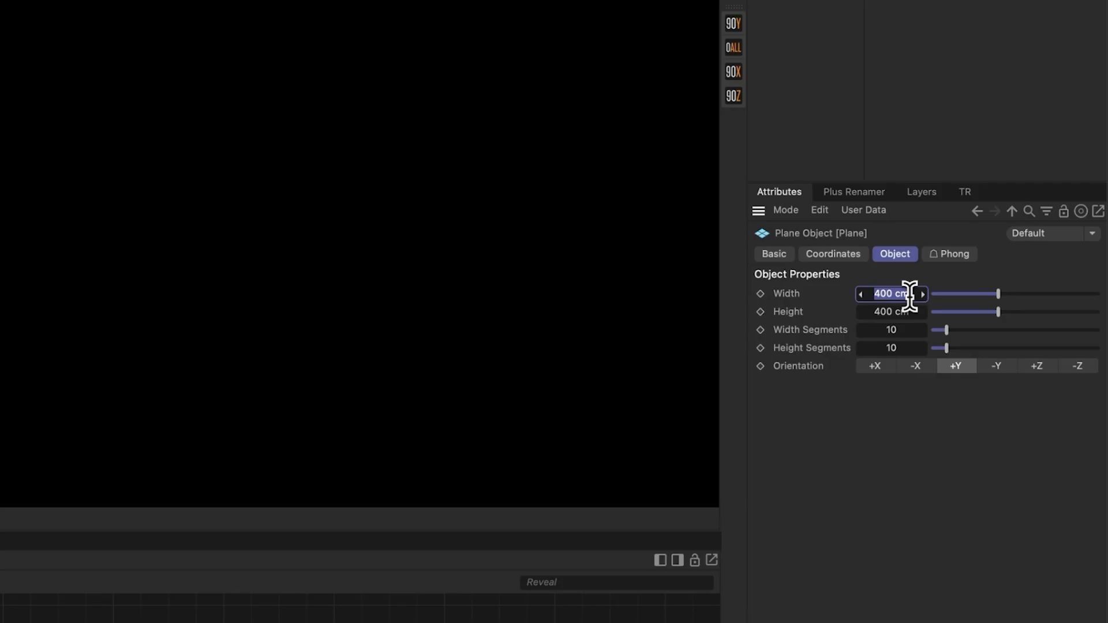
type("4ft")
key("Return")
left_click(892, 315)
key("BackSpace")
type("4ft")
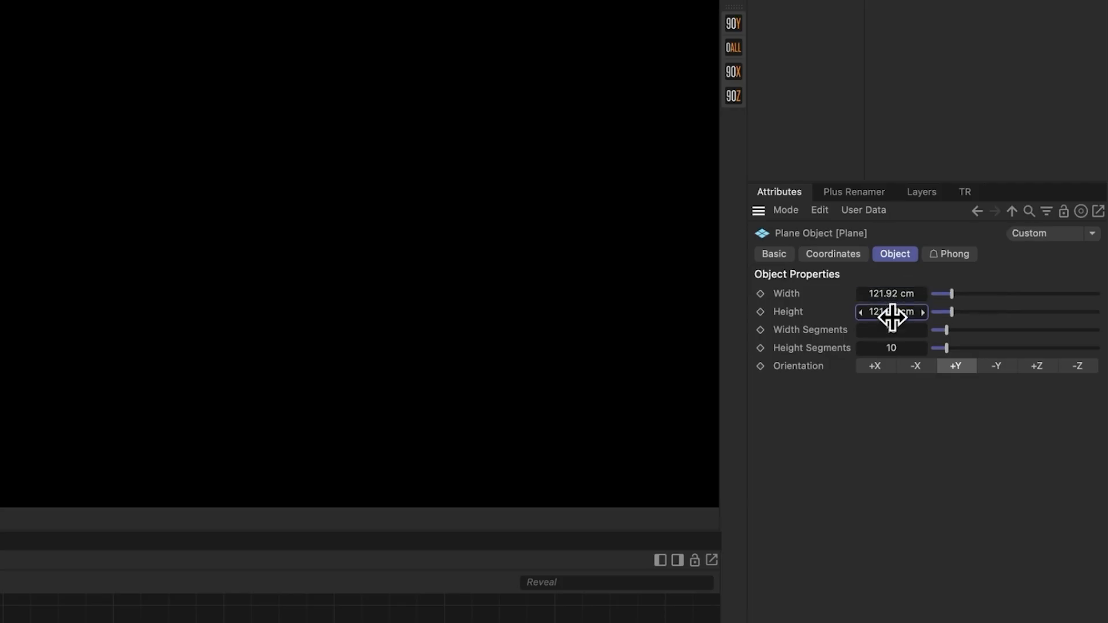
key("Return")
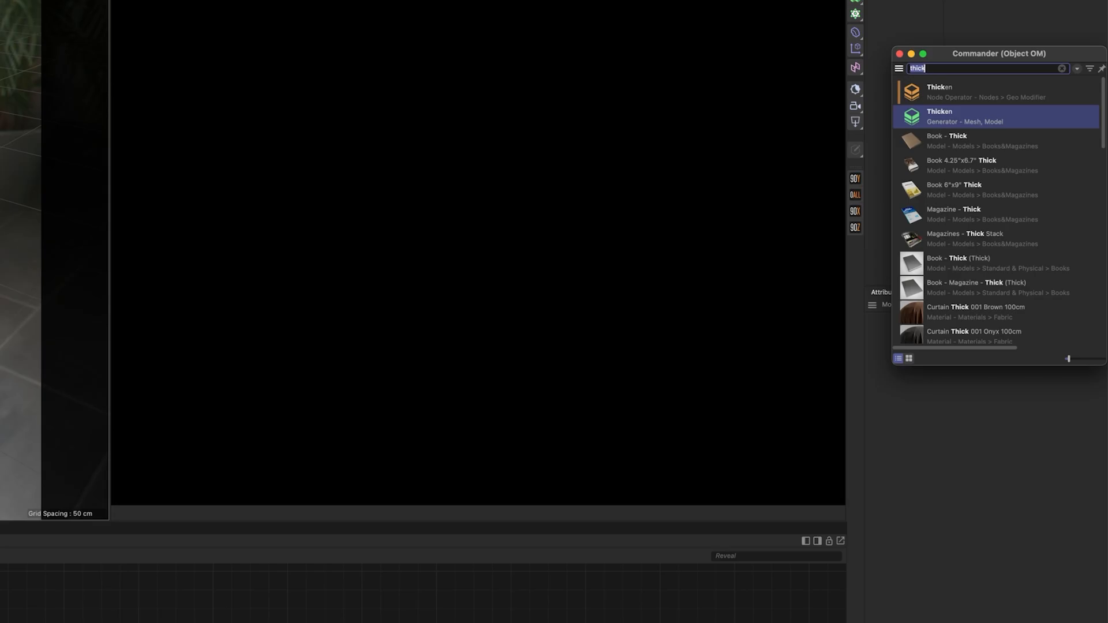
Step: Add a Thicken generator, place the plane under it, and open its object settings
double_click(968, 115)
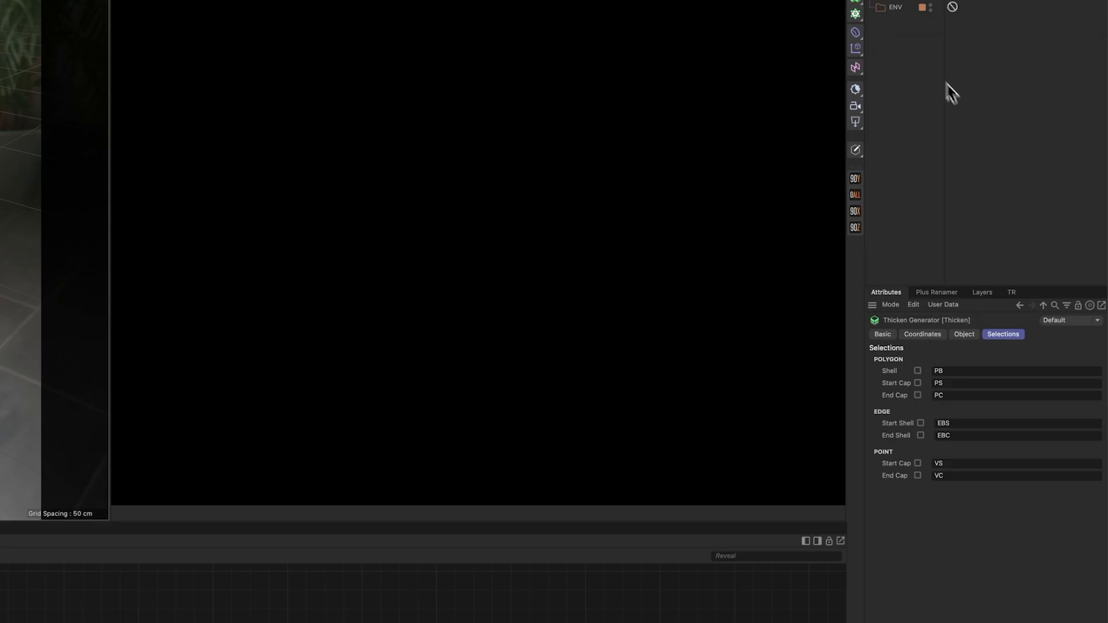
left_click_drag(897, 109, 898, 95)
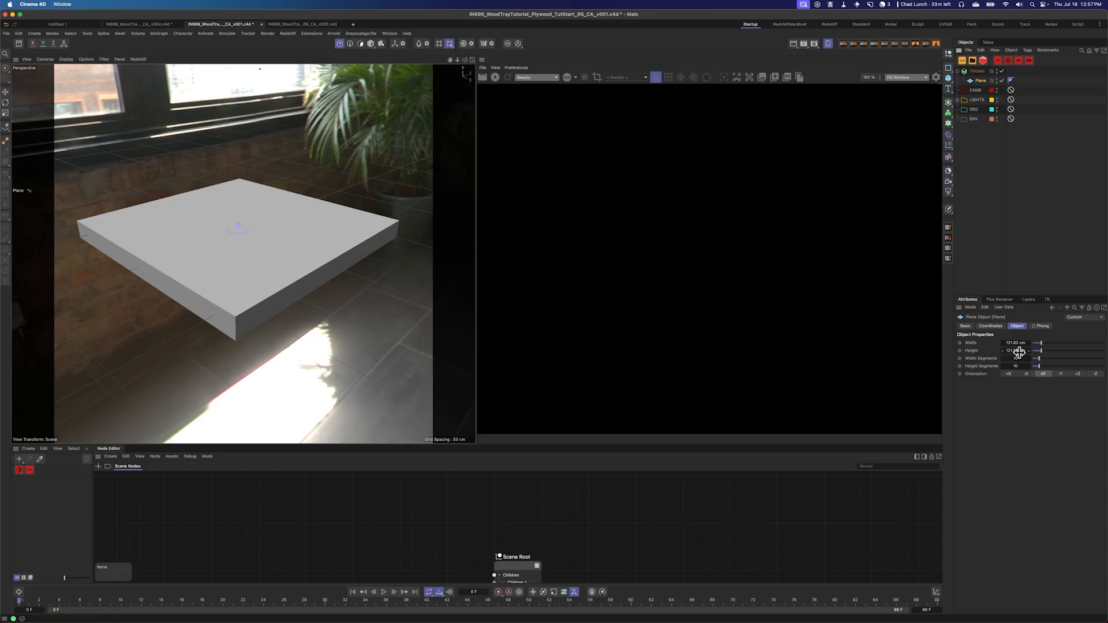
left_click(981, 71)
left_click(1041, 325)
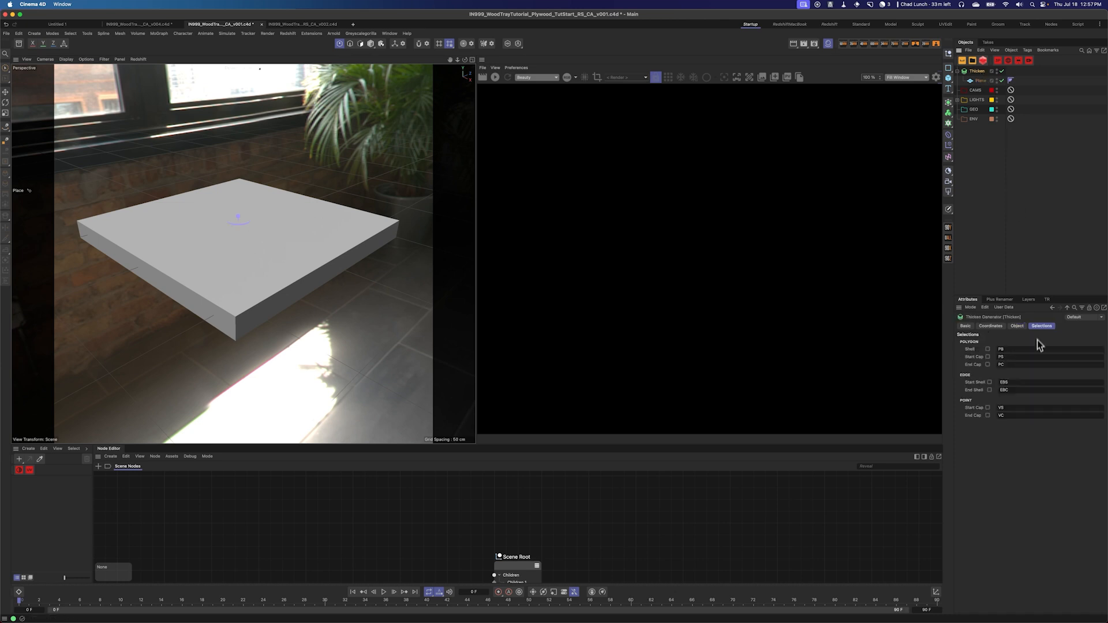
left_click(1017, 326)
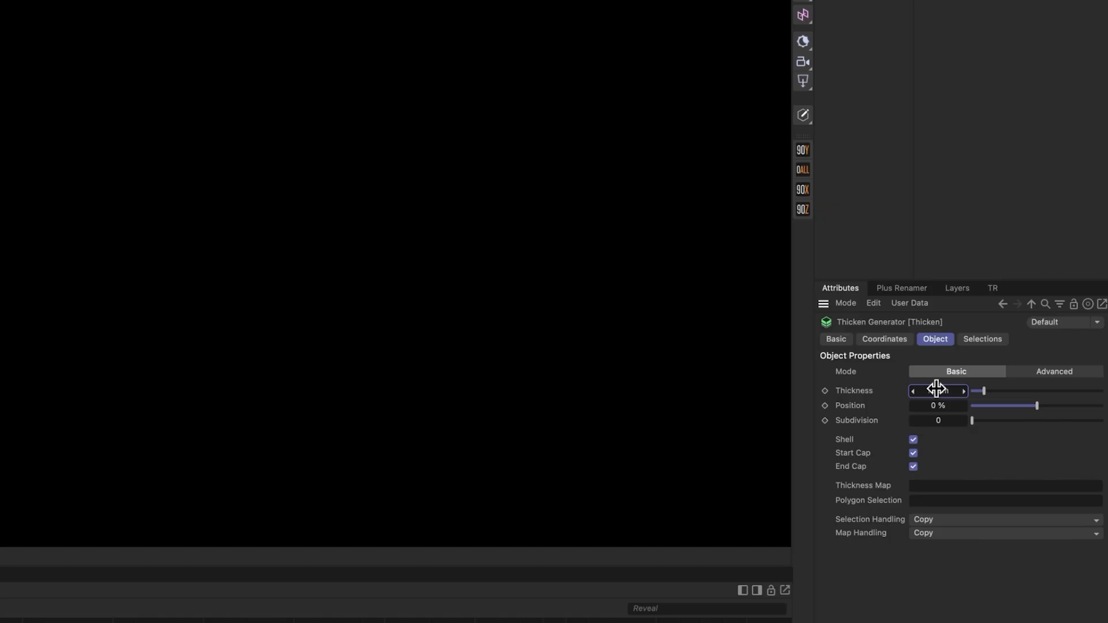
Step: Set the Thicken generator's thickness so the plane becomes a thin board
left_click(1021, 353)
type("0")
key("Return")
left_click_drag(939, 391, 941, 393)
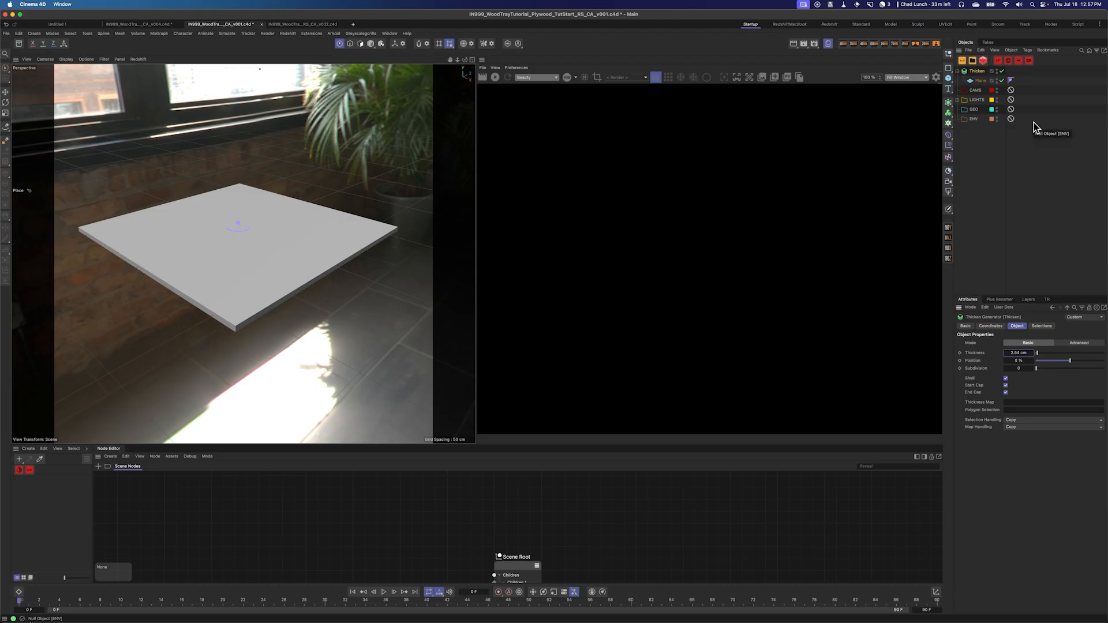
Step: Switch the viewport display to shading with lines and open the Thicken generator's selection settings
left_click(66, 59)
left_click(92, 106)
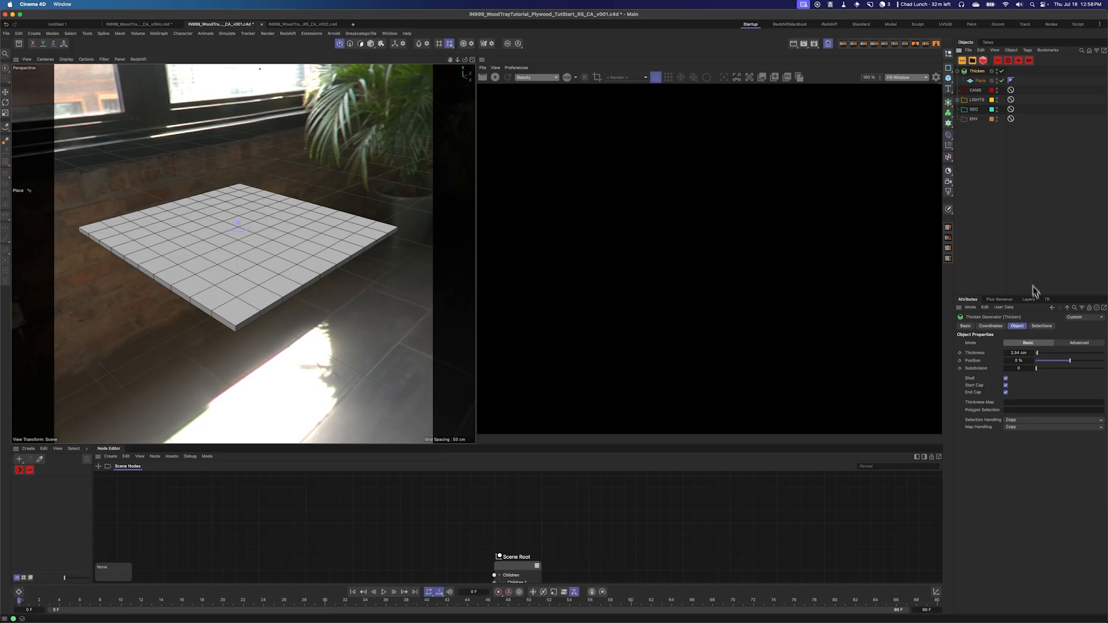
left_click(1043, 326)
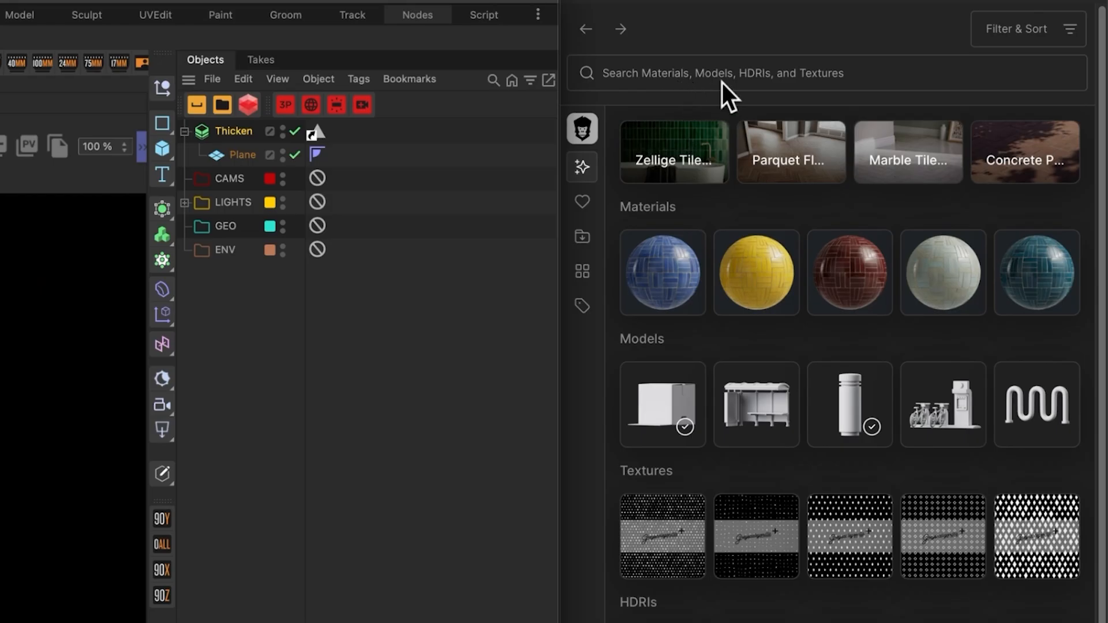
Step: Search the material studio for maple veneer rough 02 and send that material to the Thicken object
left_click(722, 76)
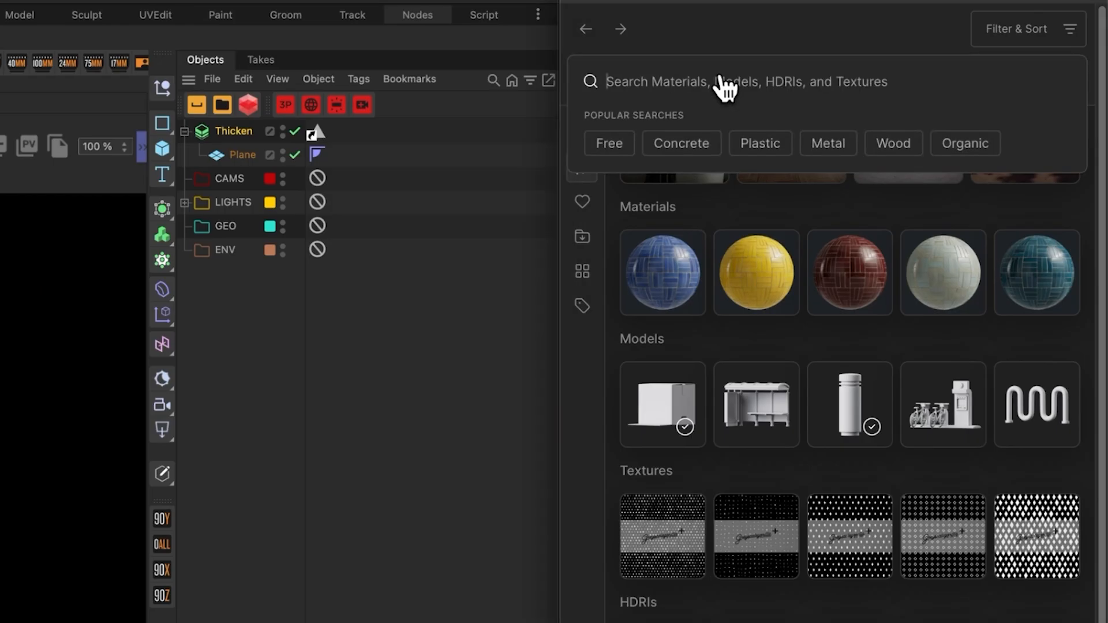
type("maple e")
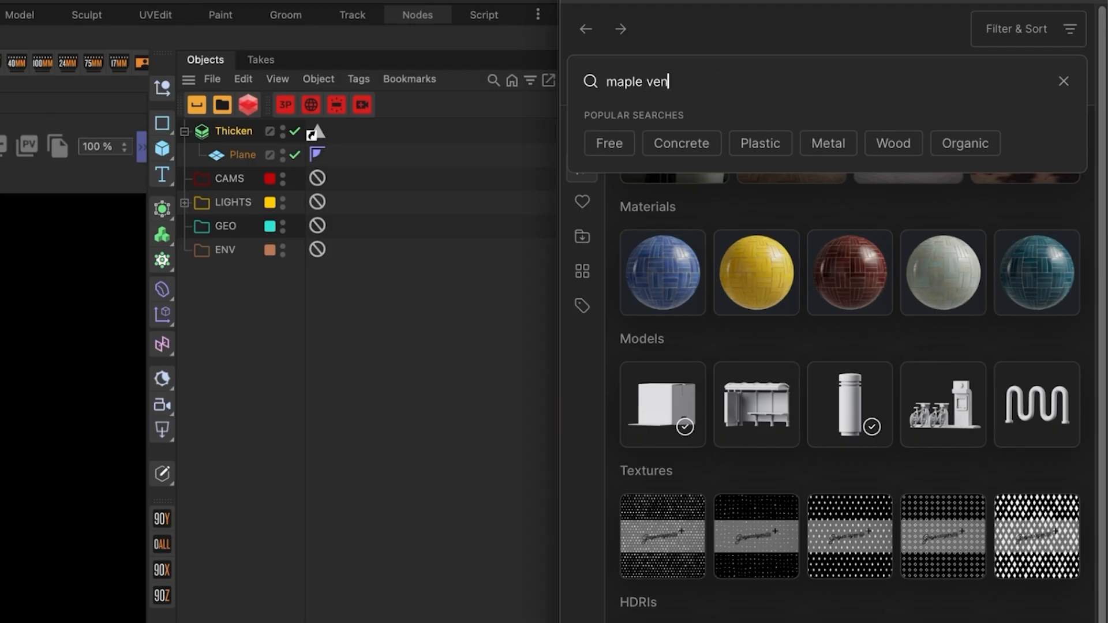
type("neer rought02")
key("Return")
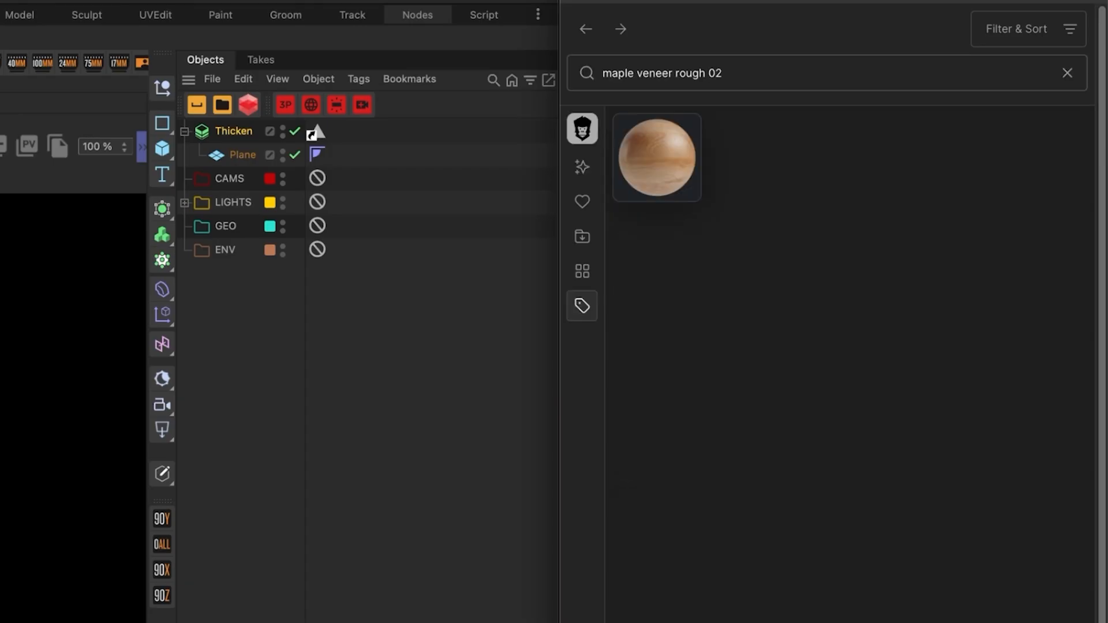
left_click(679, 183)
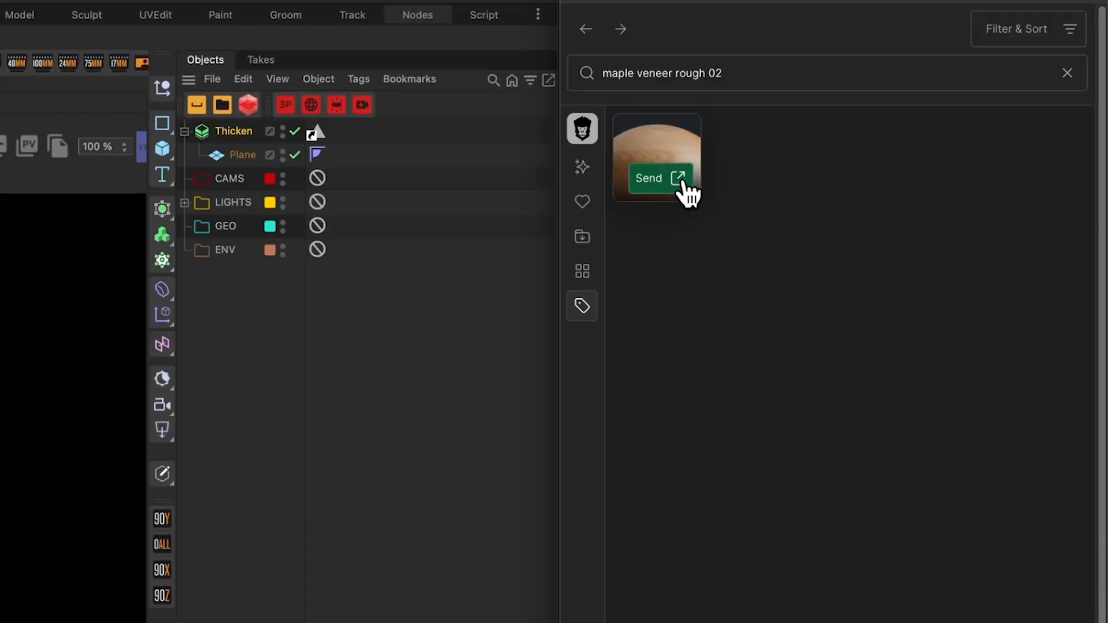
left_click(684, 182)
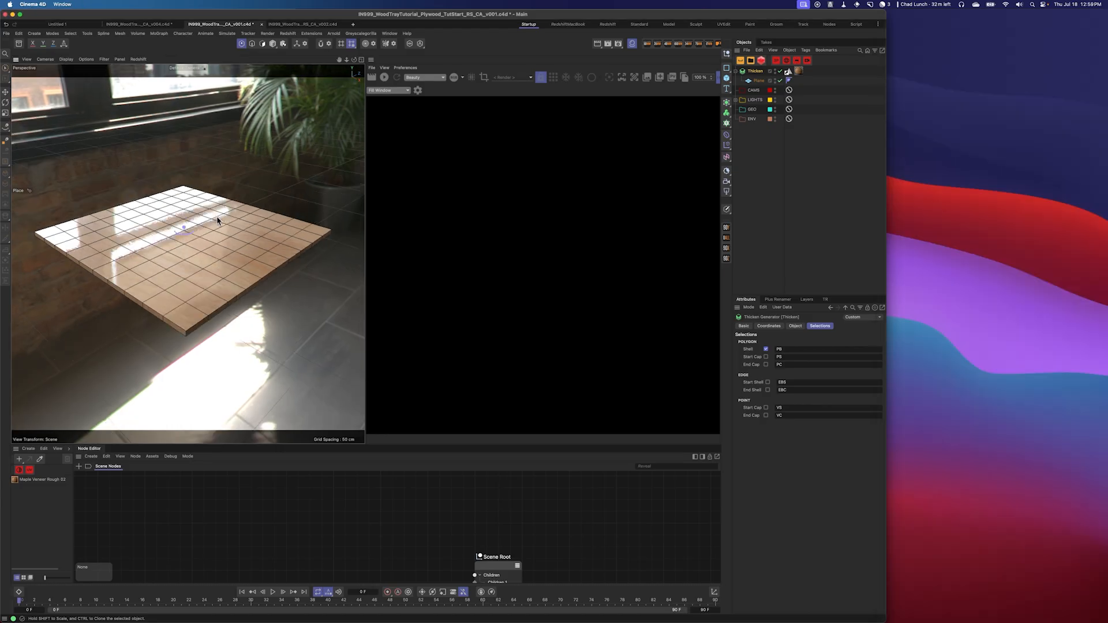
mouse_move(218, 221)
left_mouse_down("alt")
mouse_move(215, 192)
mouse_move(193, 229)
mouse_move(203, 202)
mouse_move(206, 223)
left_mouse_up("alt")
Step: Back in the material studio, search for plywood edge and send that material to the Thicken object as well
left_click(800, 72)
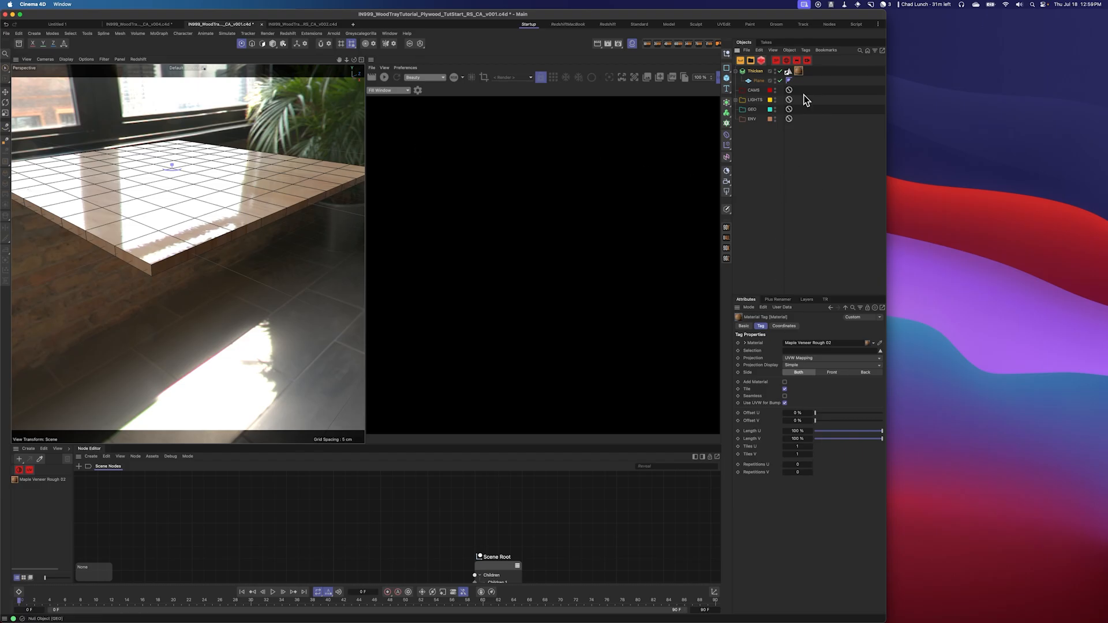
left_click(756, 71)
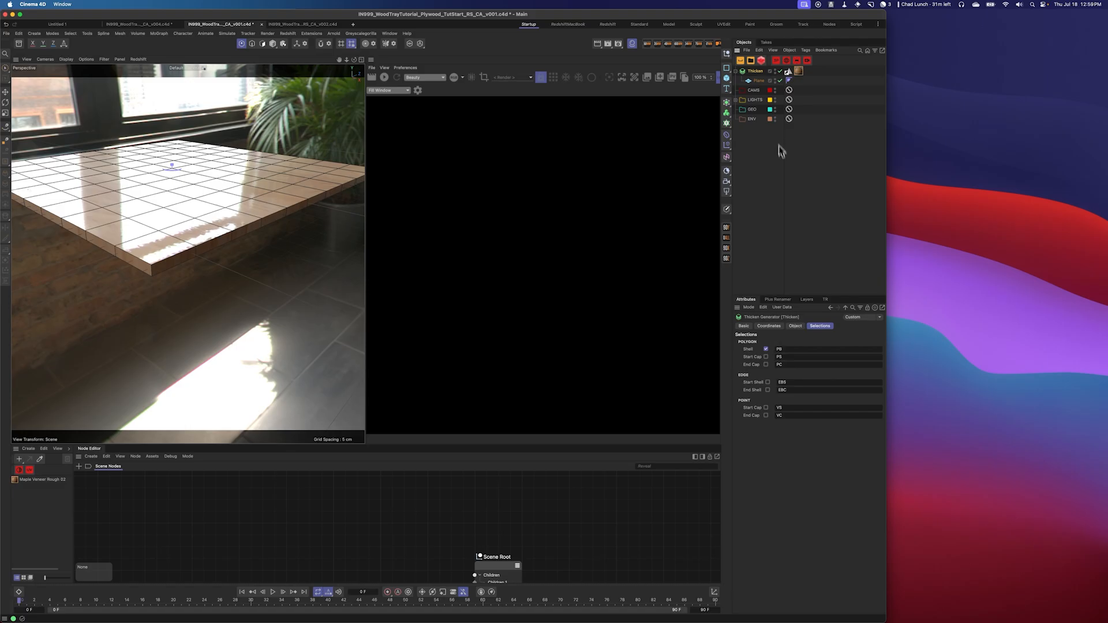
key("super+Tab")
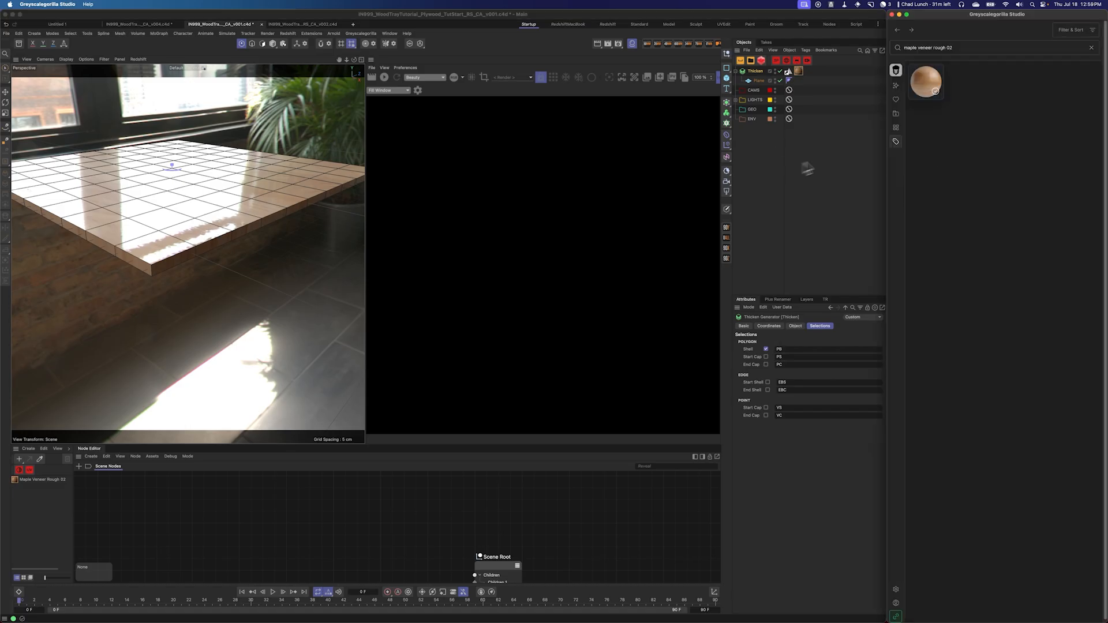
left_click(973, 50)
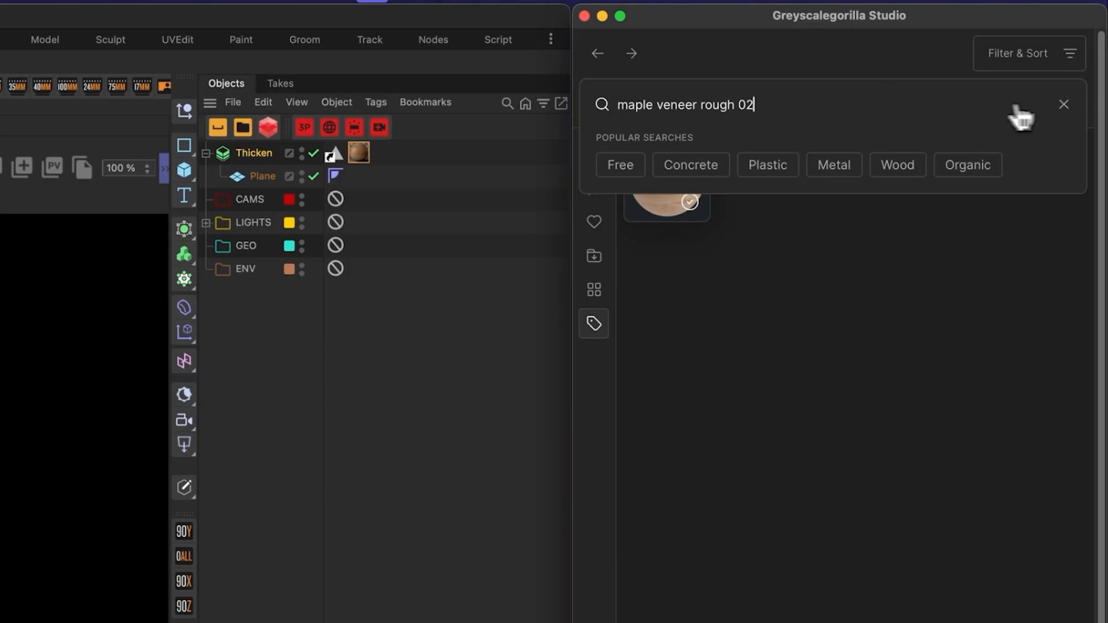
left_click(1090, 50)
left_click(820, 99)
type("pl")
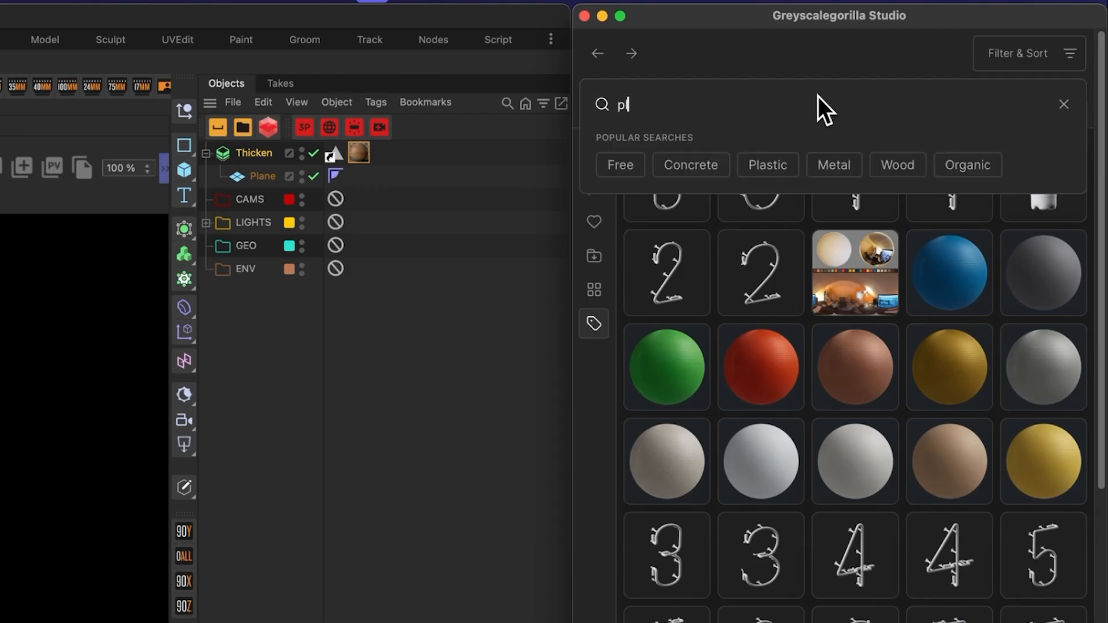
type("ywwod edge")
key("Return")
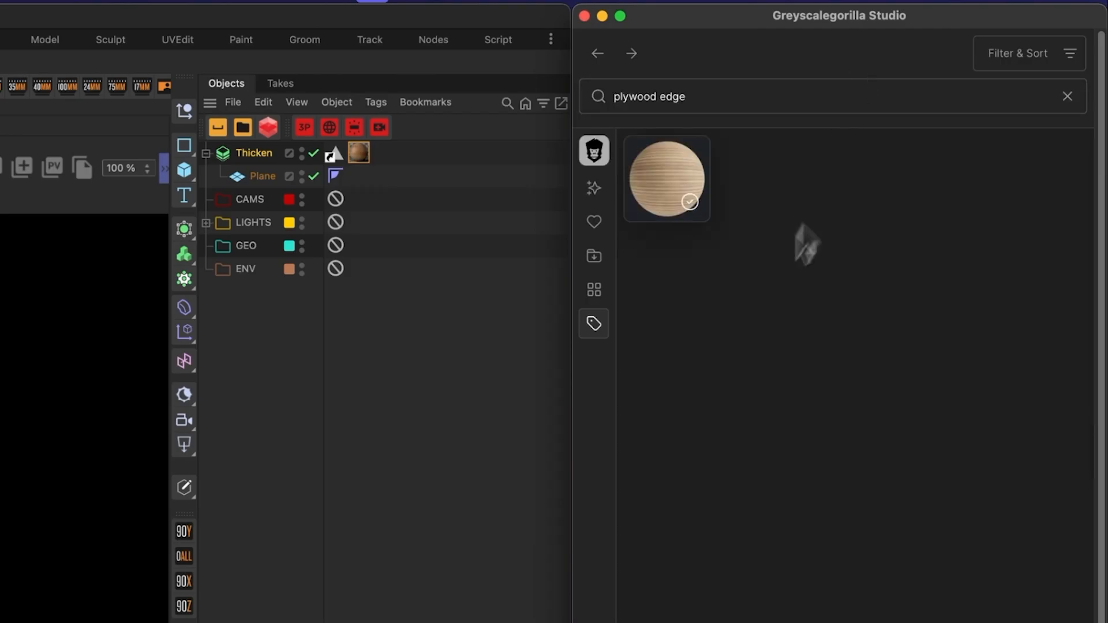
mouse_move(697, 217)
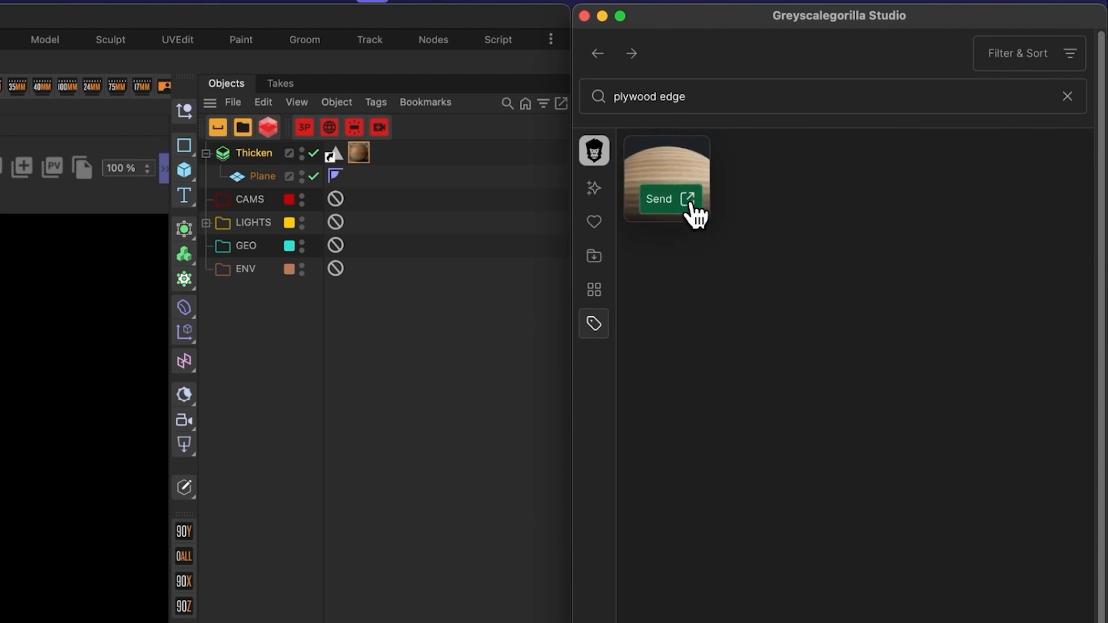
left_click(692, 203)
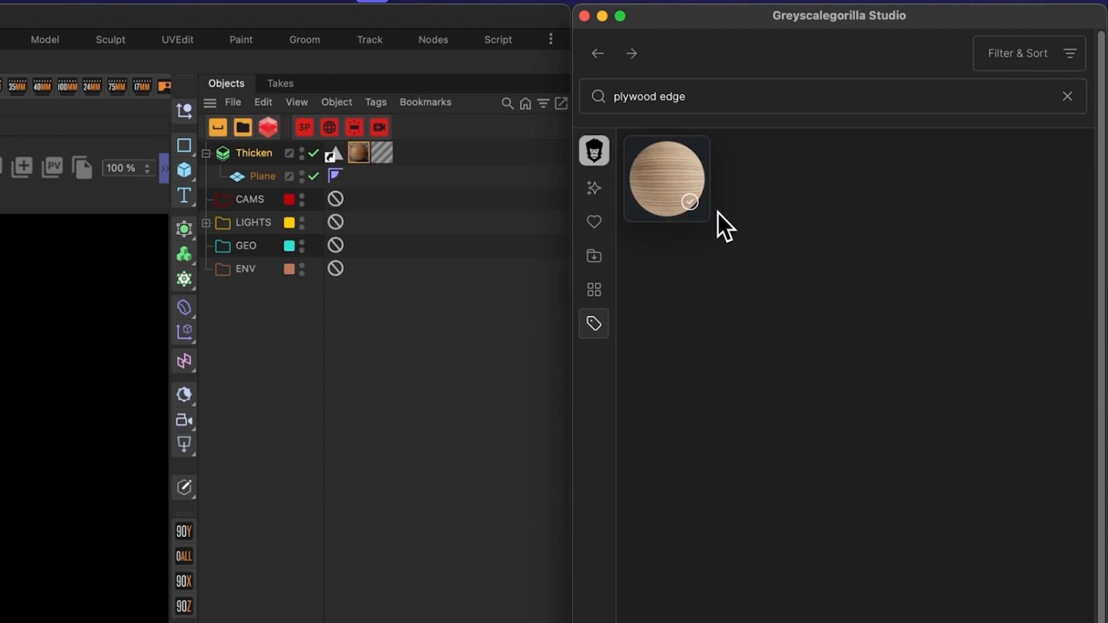
Step: Restrict the Pine Plywood Edge material tag to the PB selection
left_click(359, 153)
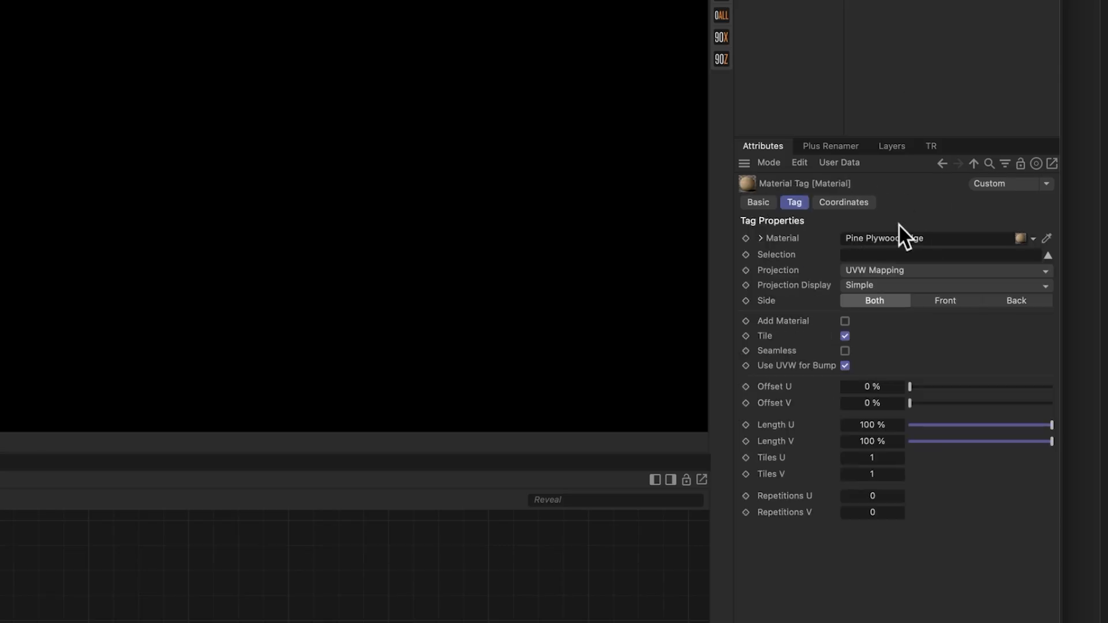
left_click(892, 255)
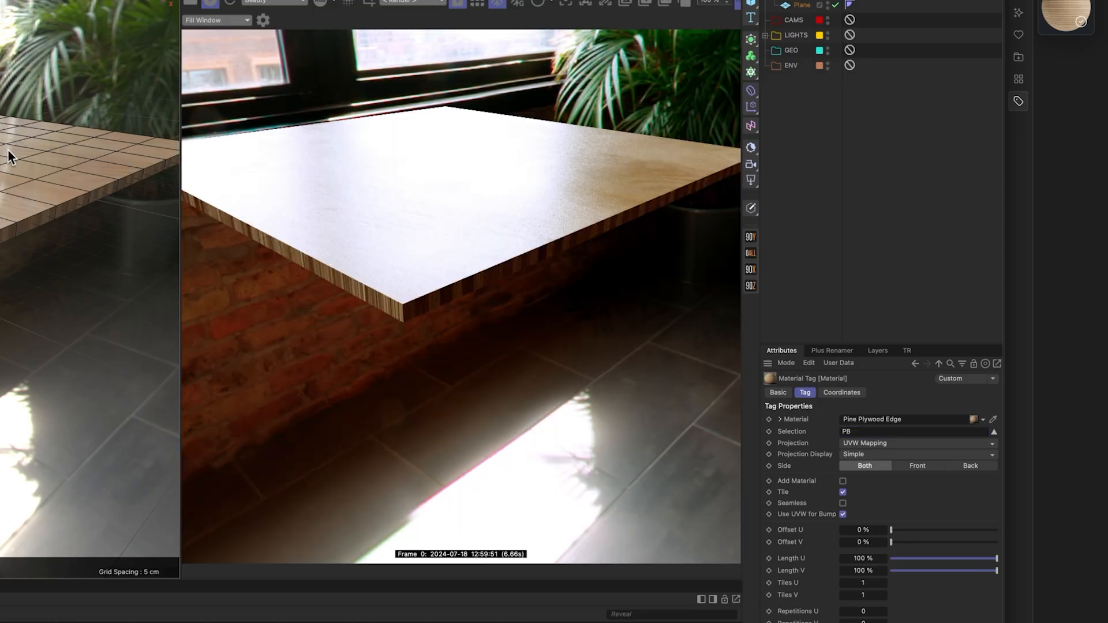
left_click_drag(8, 148, 46, 141, "alt")
middle_click_drag(52, 202, 98, 206, "alt")
left_click_drag(99, 205, 2, 238, "alt")
middle_click_drag(2, 238, 50, 255, "alt")
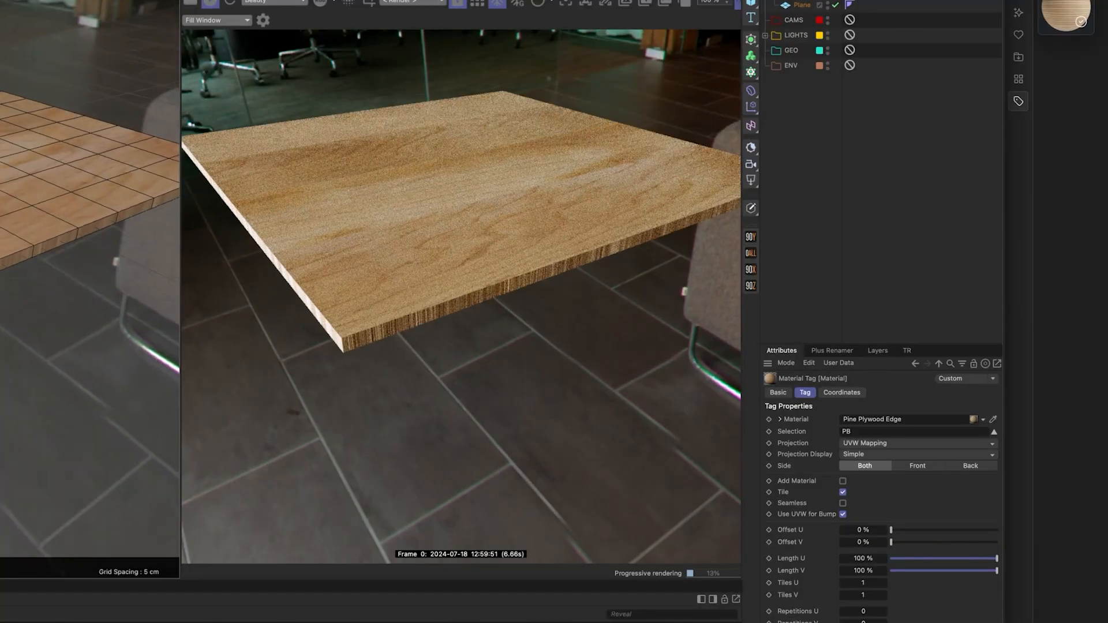
Step: Set the Pine Plywood Edge tag's projection to Cubic
left_click_drag(49, 255, 67, 291, "alt")
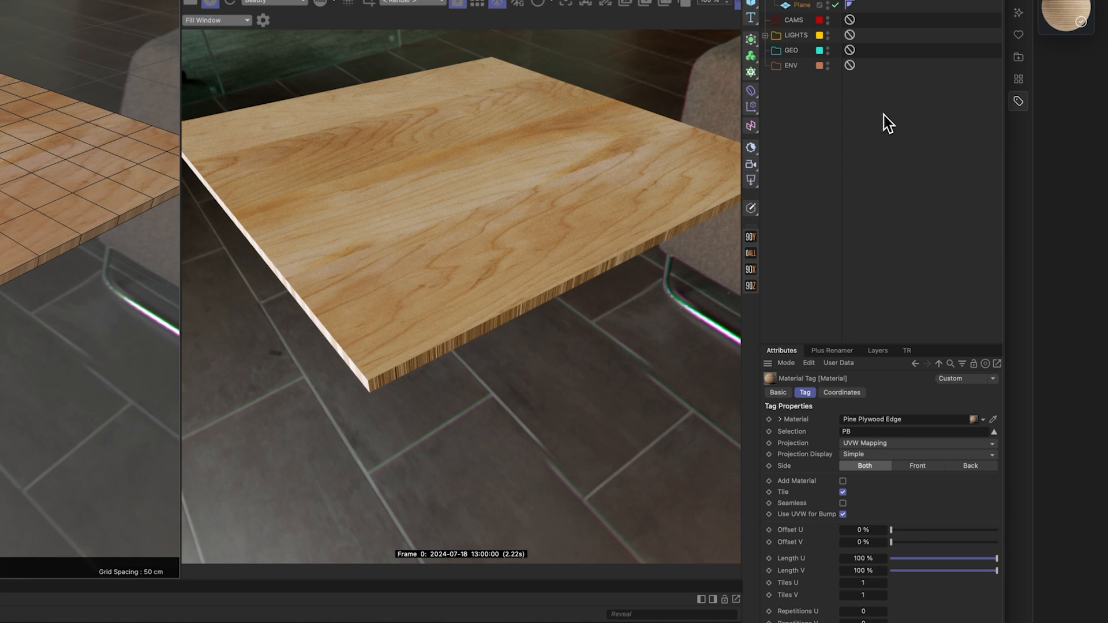
left_click(865, 443)
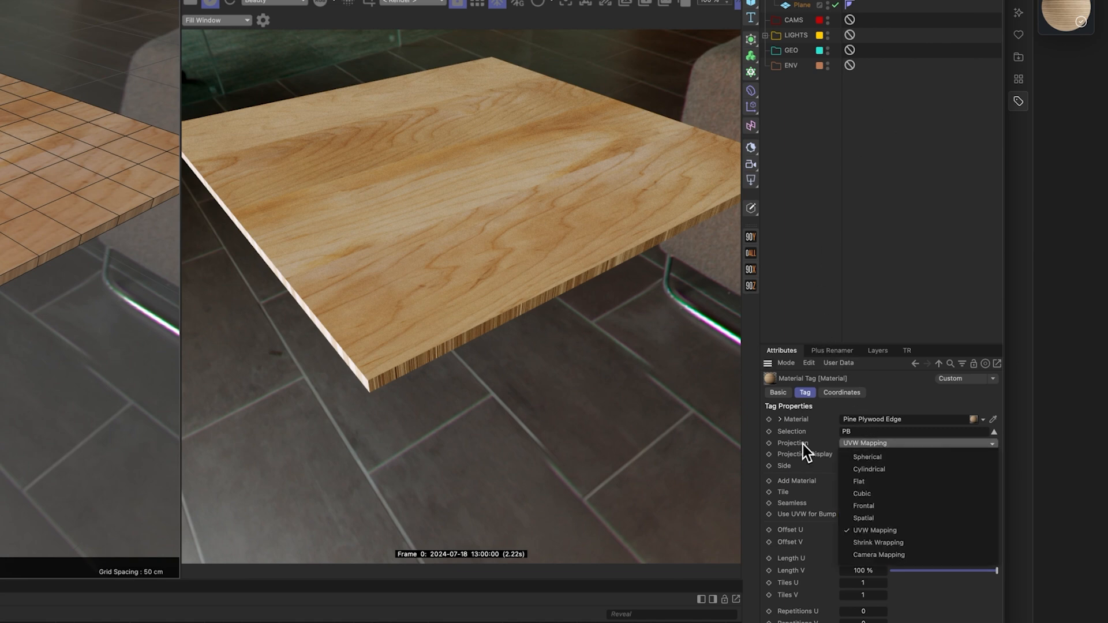
left_click(864, 493)
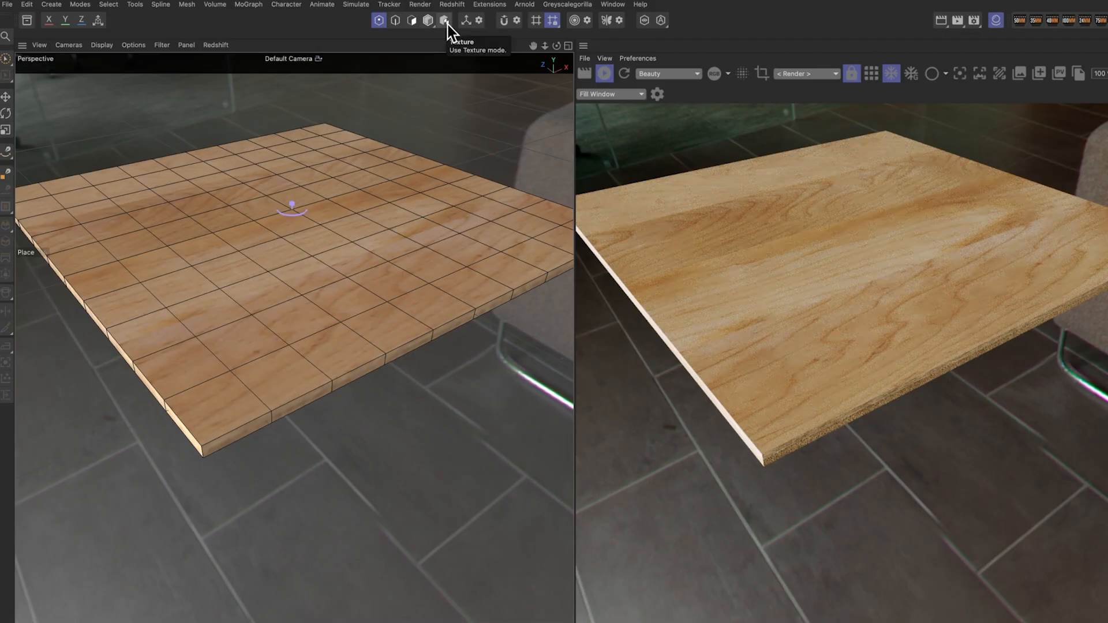
Step: In Texture mode, scale the plywood edge texture projection down in the viewport
left_click(448, 24)
key("t")
left_click_drag(311, 311, 285, 350)
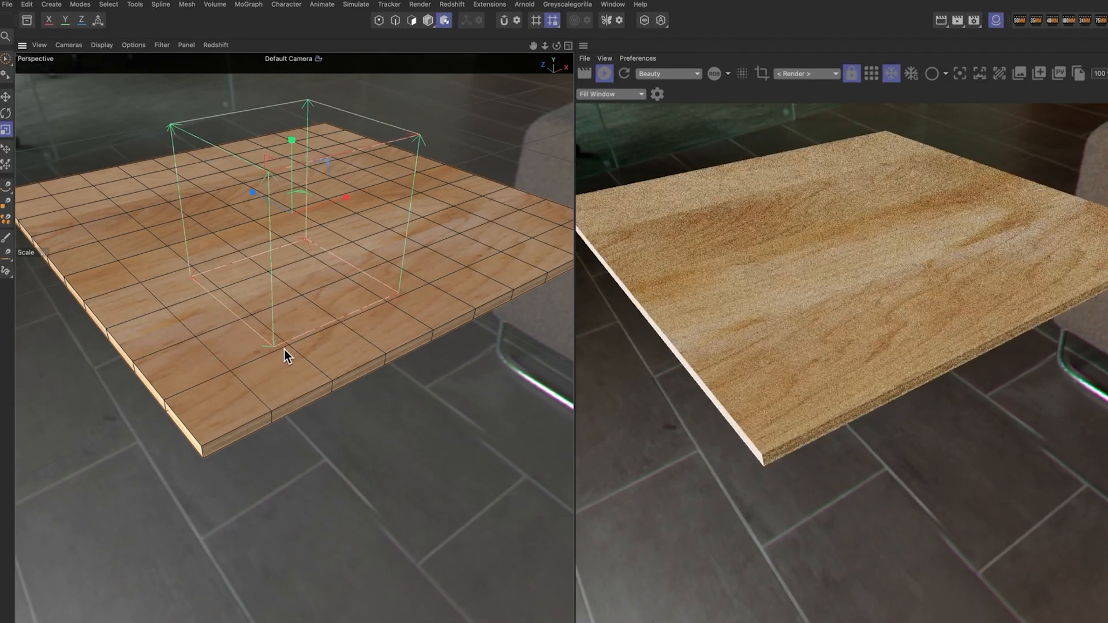
left_click_drag(393, 183, 413, 259)
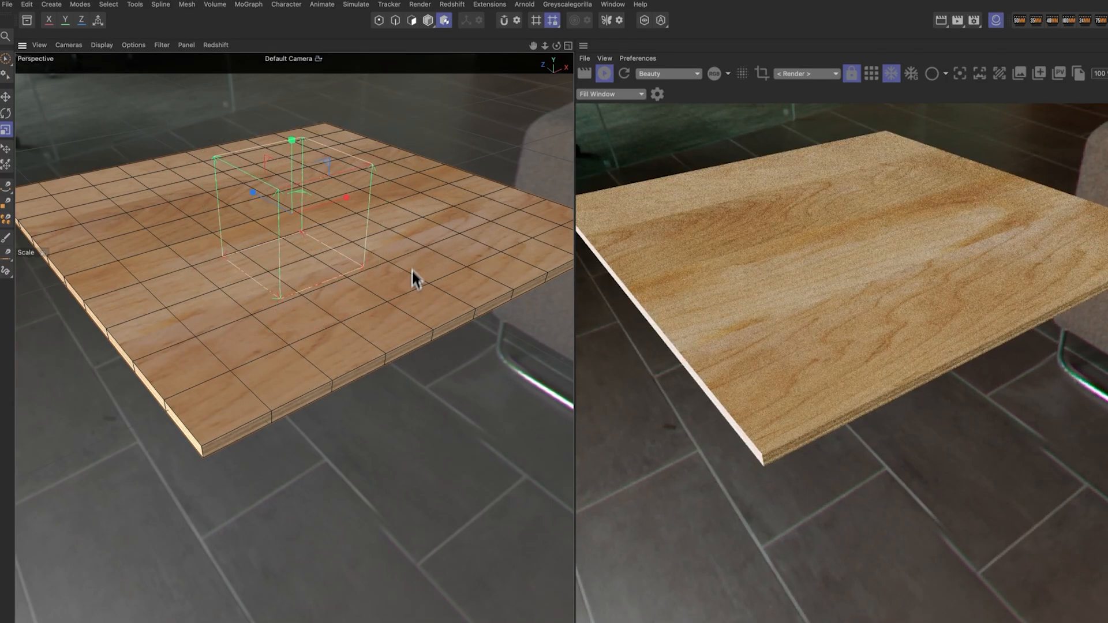
left_click_drag(438, 361, 388, 336, "alt")
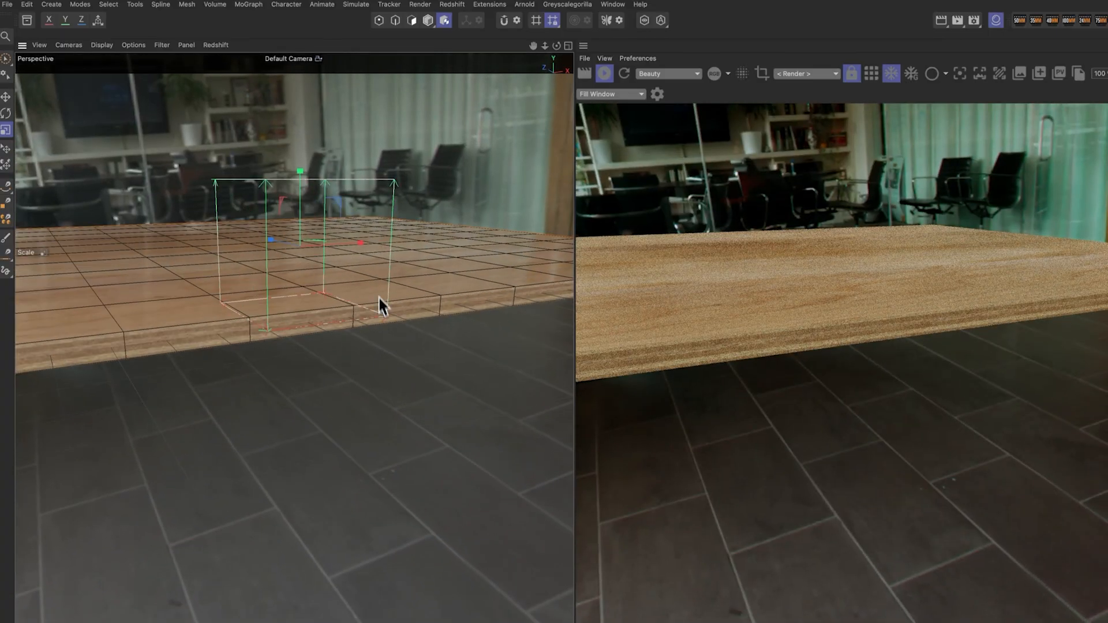
left_click_drag(464, 128, 404, 217)
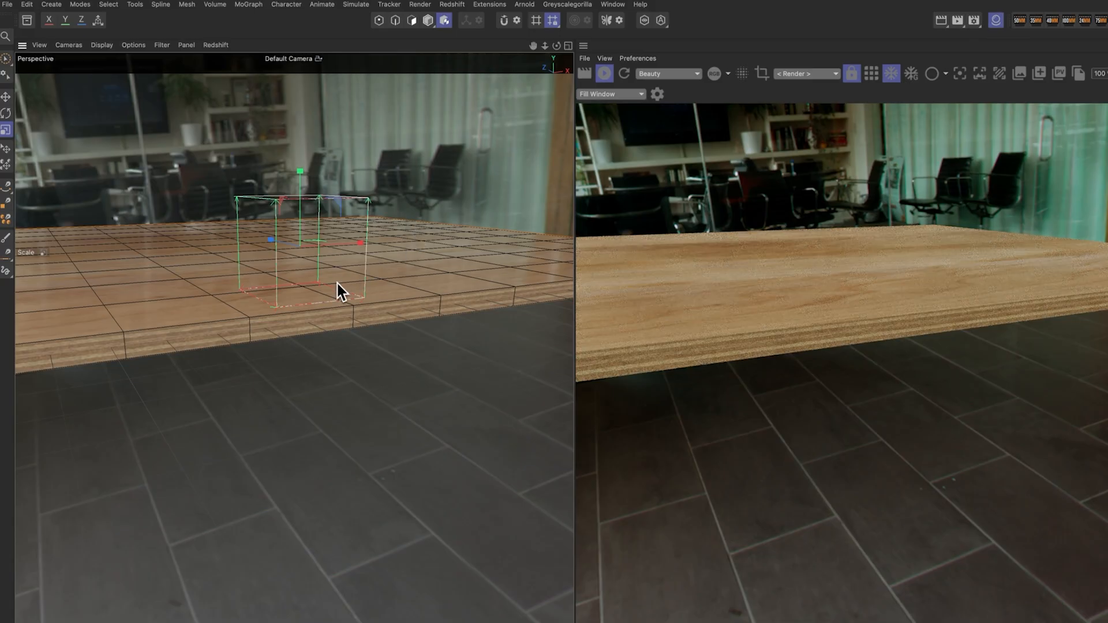
left_click_drag(361, 284, 404, 248, "alt")
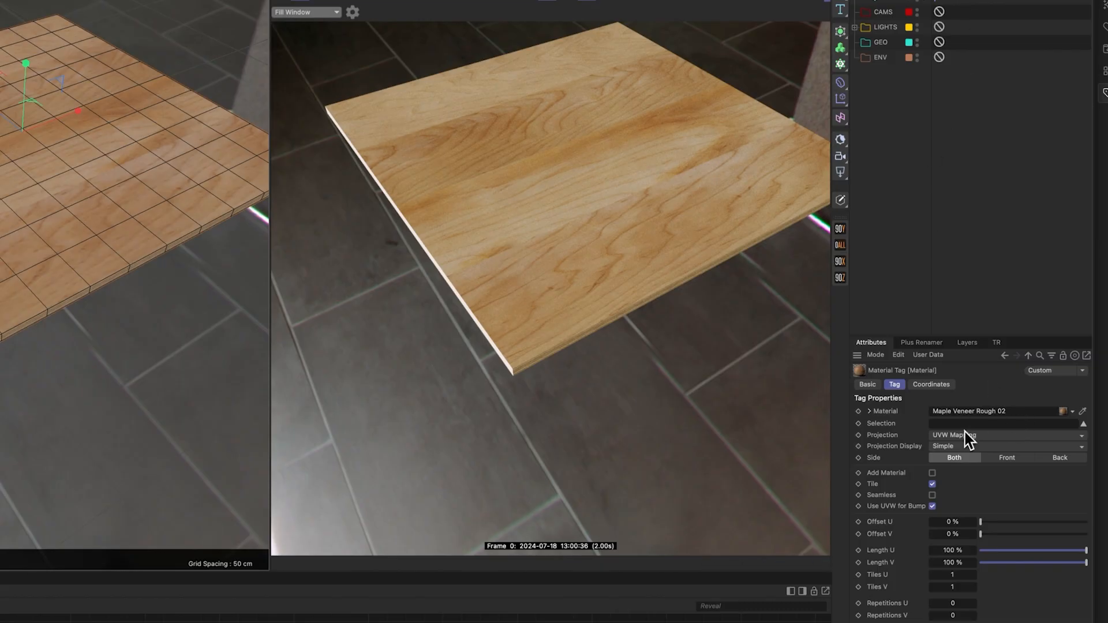
Step: Set the Maple Veneer Rough 02 tag's projection to Cubic and scale its texture projection in the viewport
left_click(965, 437)
left_click(971, 486)
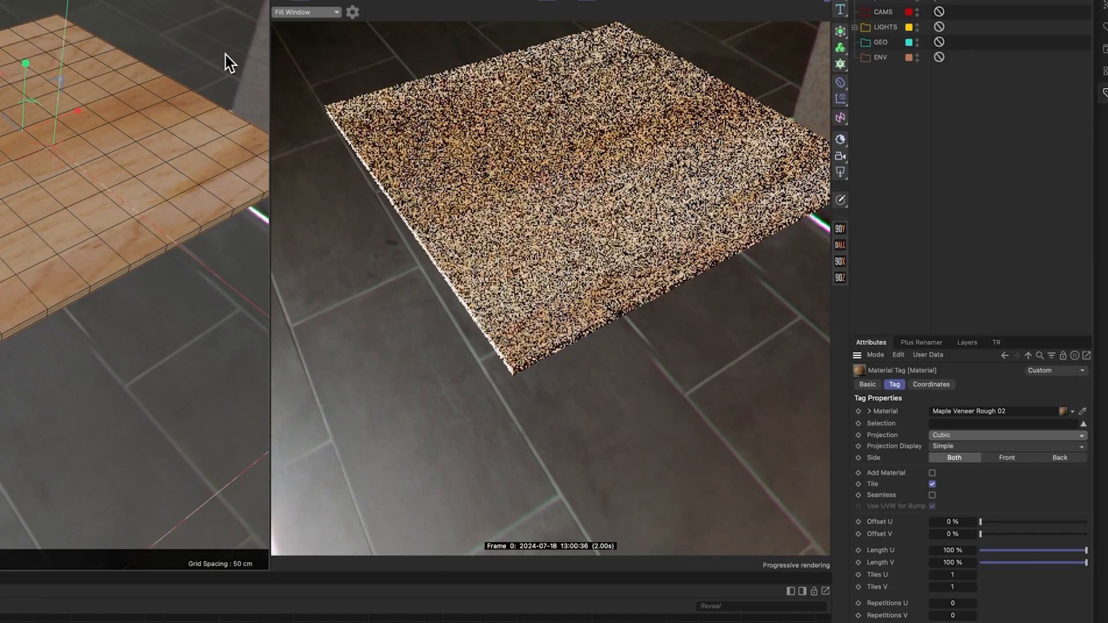
key("t")
left_click_drag(197, 50, 134, 137)
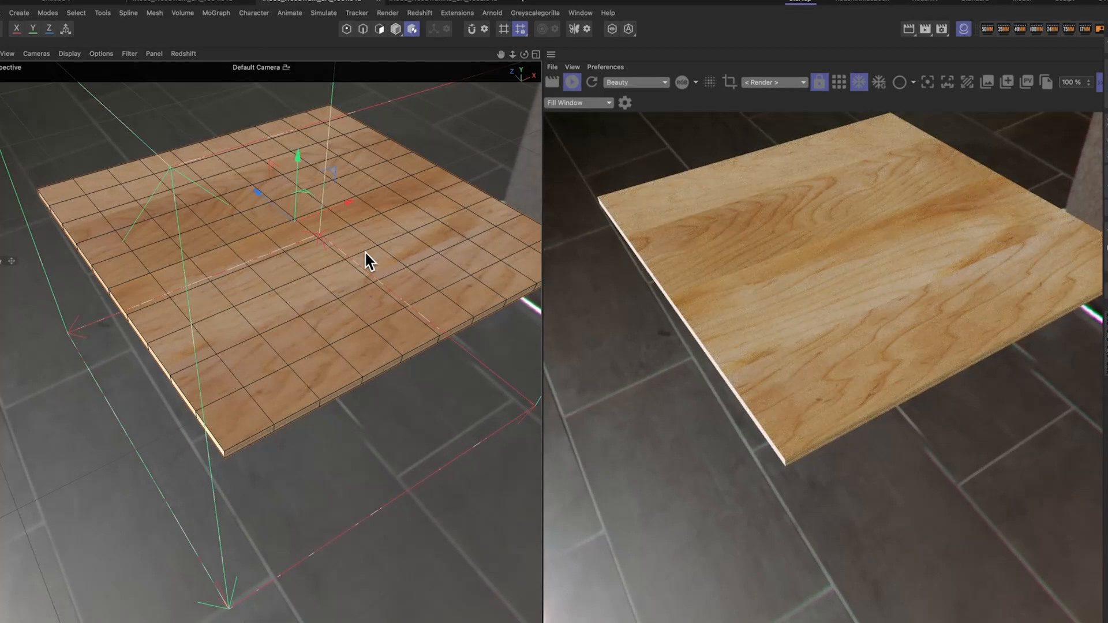
mouse_move(351, 220)
left_mouse_down()
mouse_move(395, 191)
mouse_move(329, 205)
mouse_move(359, 223)
left_mouse_up()
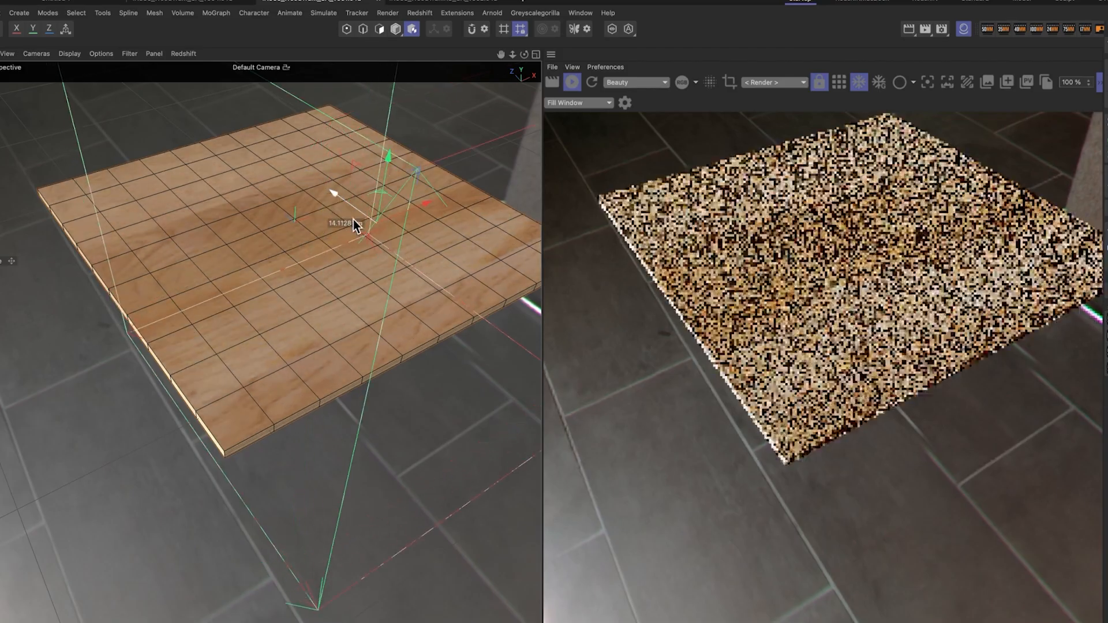
left_click_drag(366, 299, 310, 337, "alt")
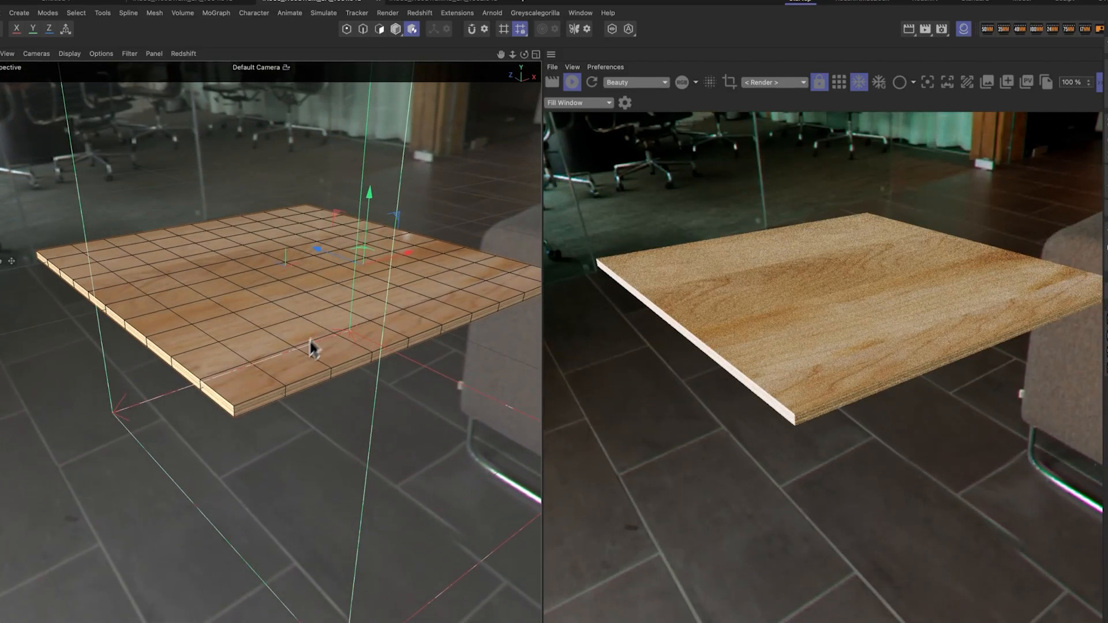
Step: Inspect the board's plywood edges closely in the viewport and render view
scroll(293, 363, "up", 5)
scroll(293, 362, "down", 3)
middle_click_drag(293, 362, 308, 330, "alt")
left_click_drag(308, 330, 311, 354, "alt")
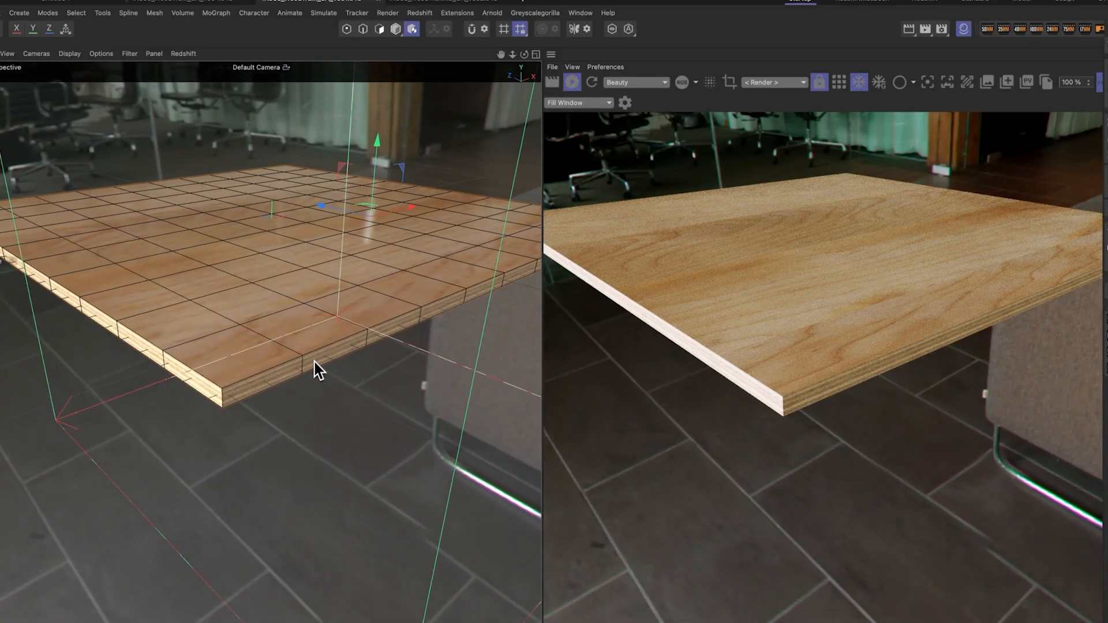
scroll(314, 362, "up", 5)
middle_click_drag(264, 359, 380, 334, "alt")
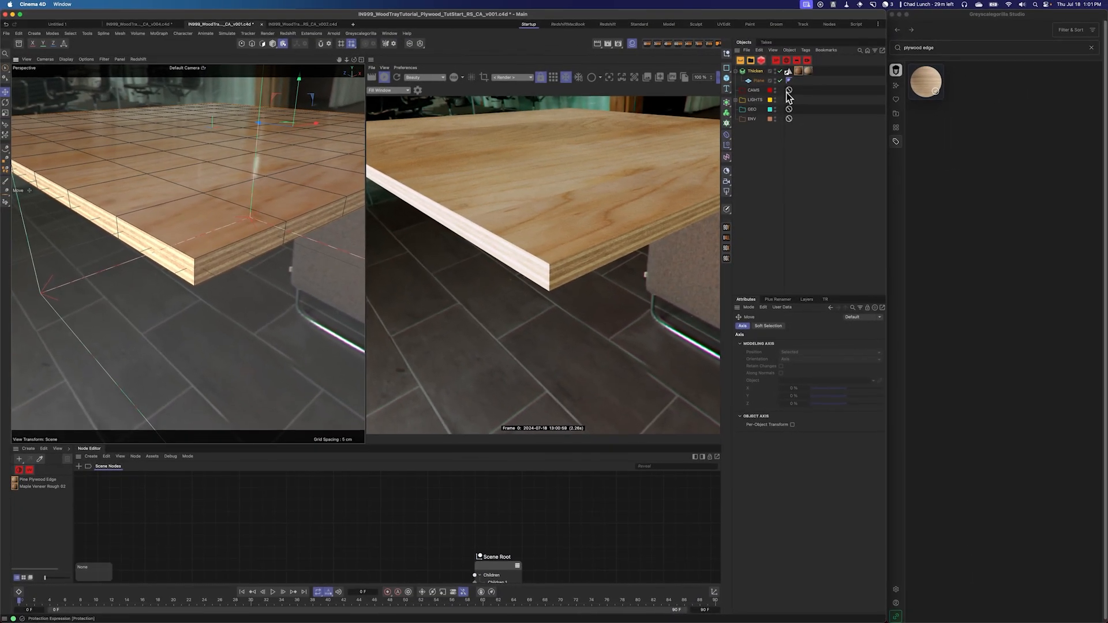
double_click(783, 16)
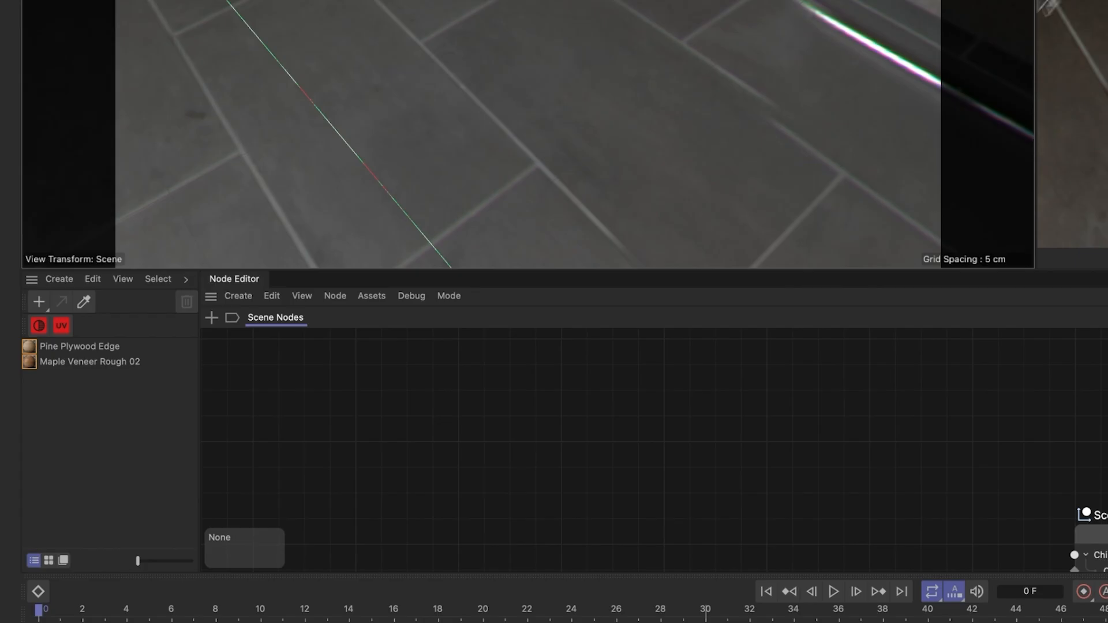
Step: Open the Pine Plywood Edge material in the node editor and add a Round Corners node
left_click(85, 348)
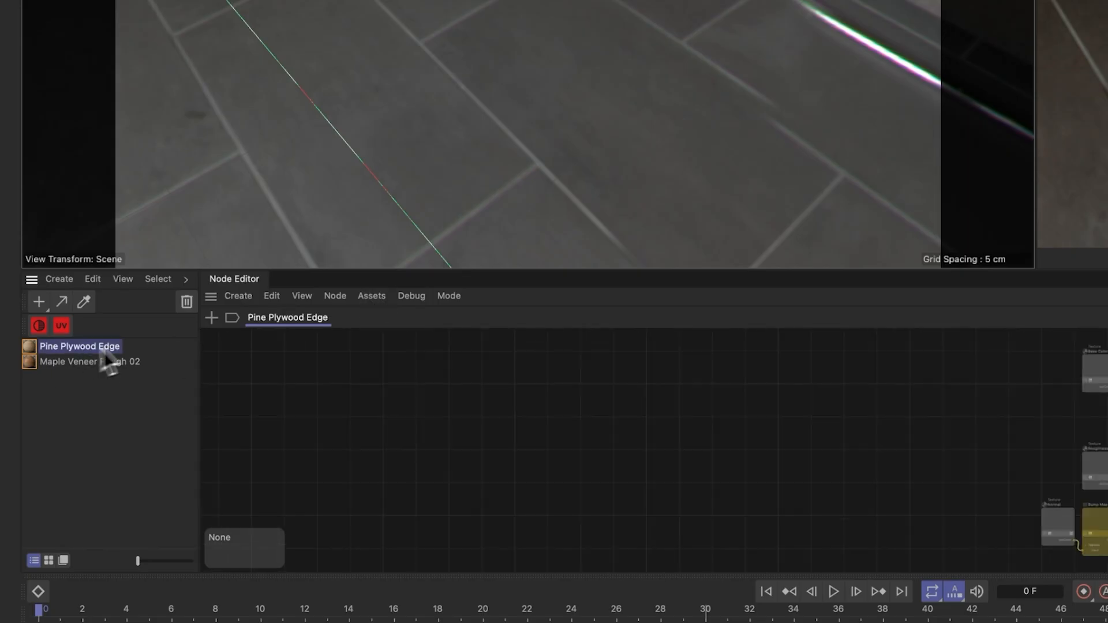
left_click_drag(319, 274, 369, 6)
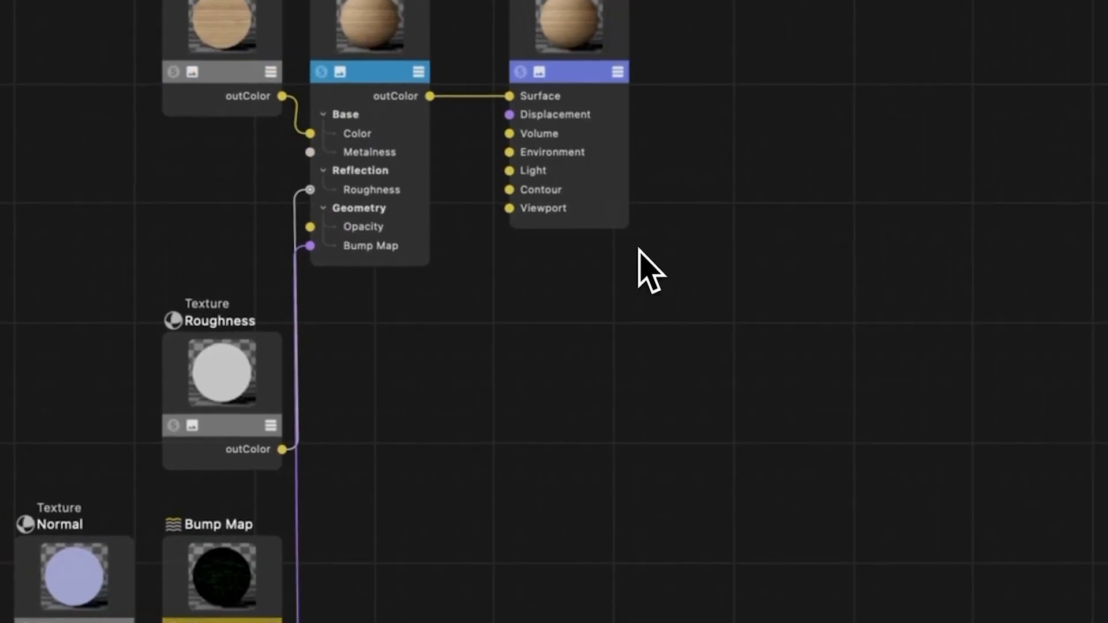
key("shift+c")
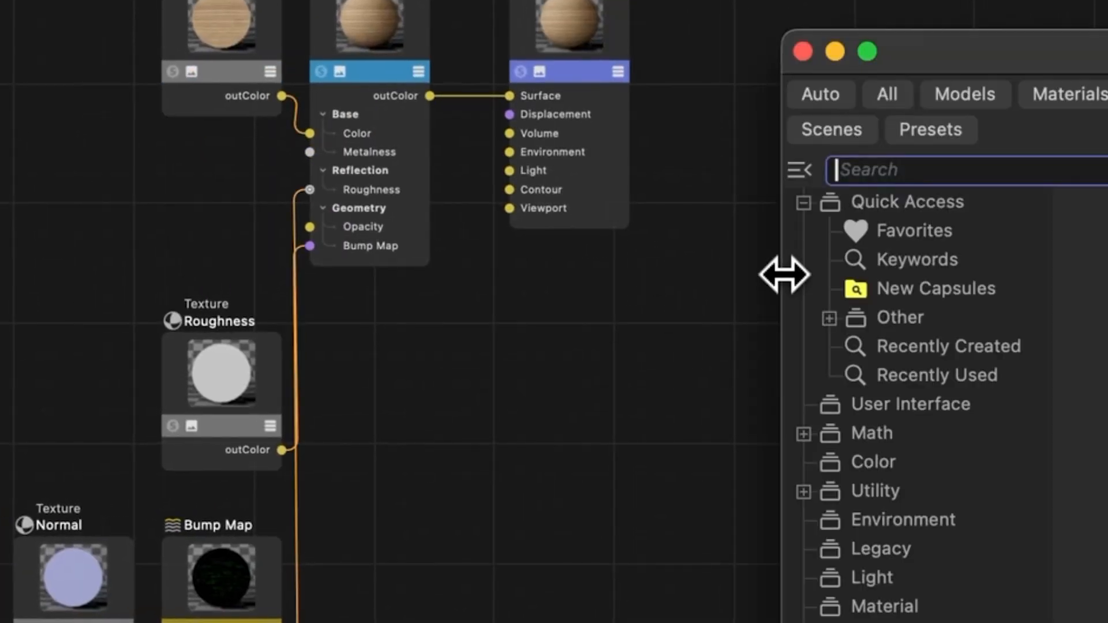
type("foun")
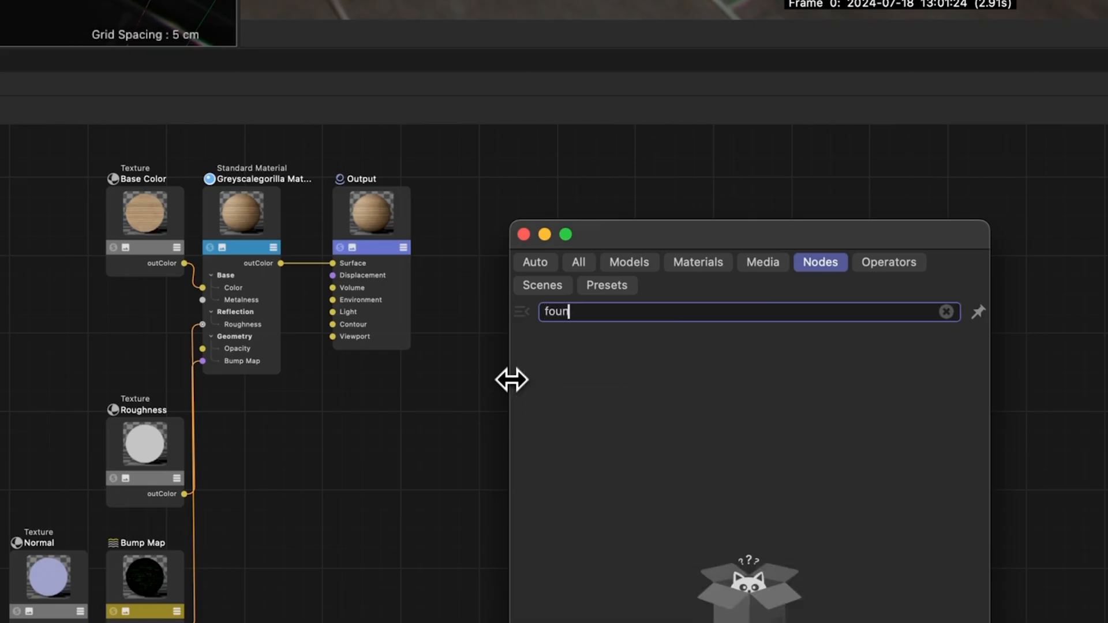
key("BackSpace")
key("BackSpace")
key("BackSpace")
key("BackSpace")
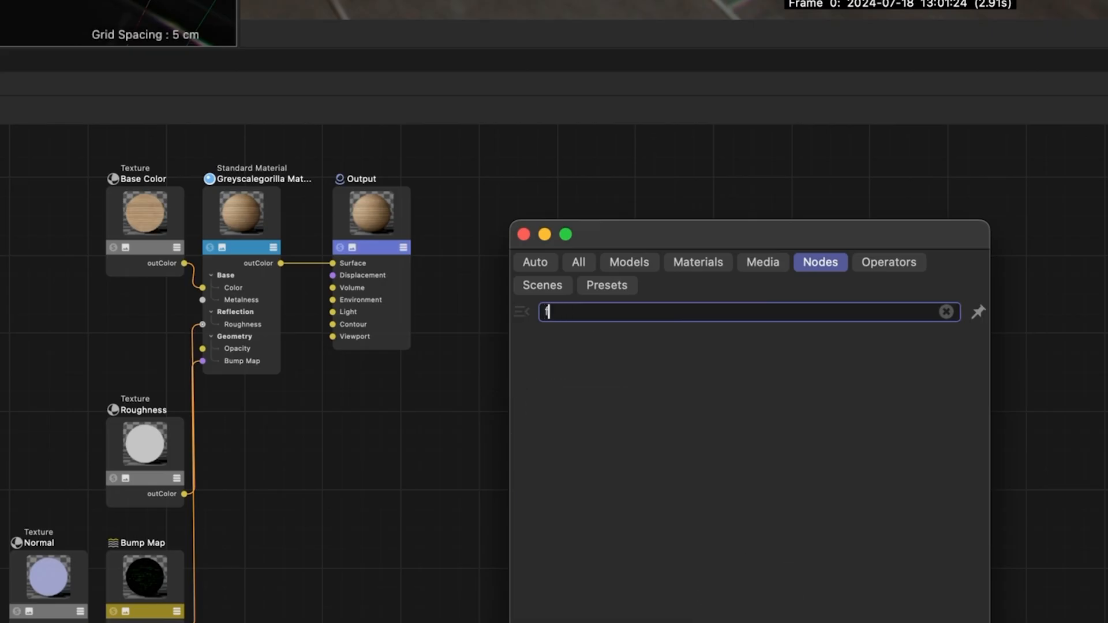
type("roun")
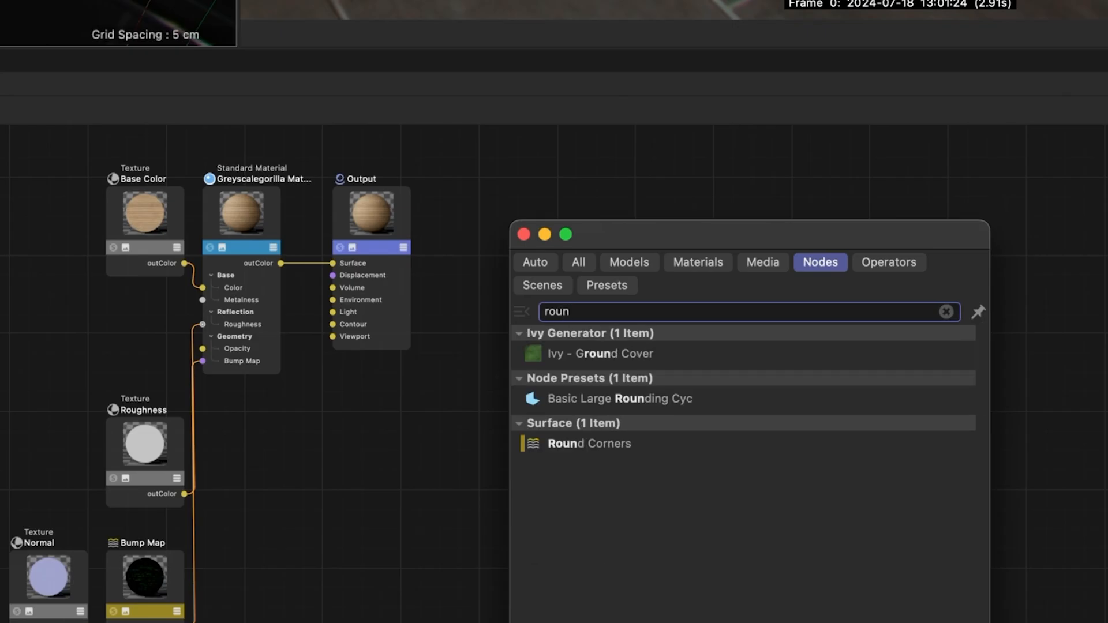
left_click(611, 446)
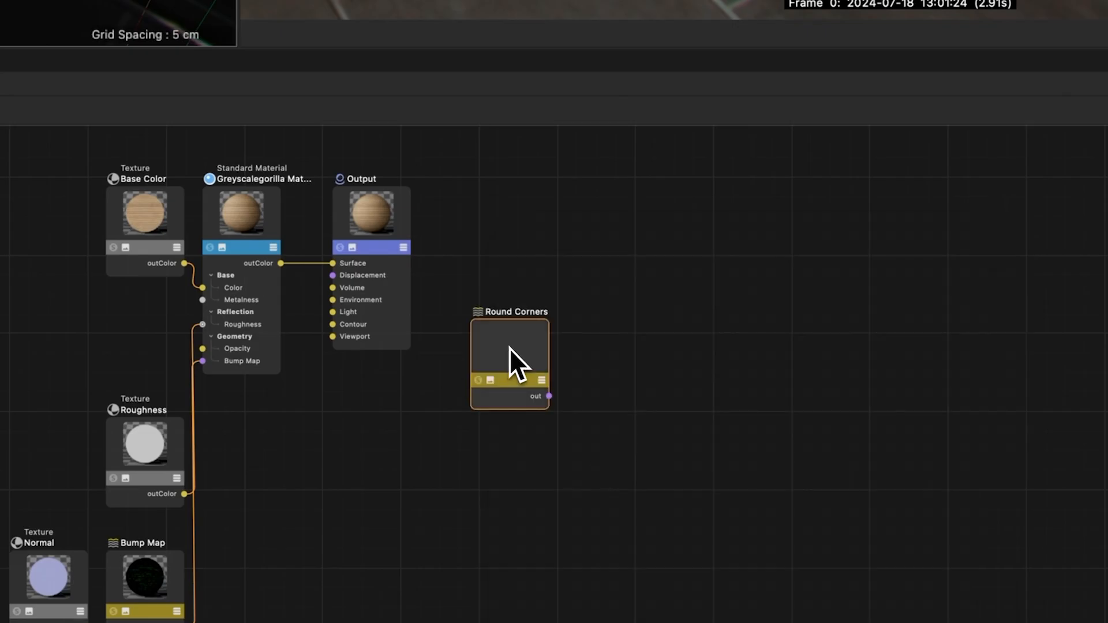
Step: Add a Bump Blender node to the Pine Plywood Edge material's node graph
left_click_drag(510, 348, 1, 381)
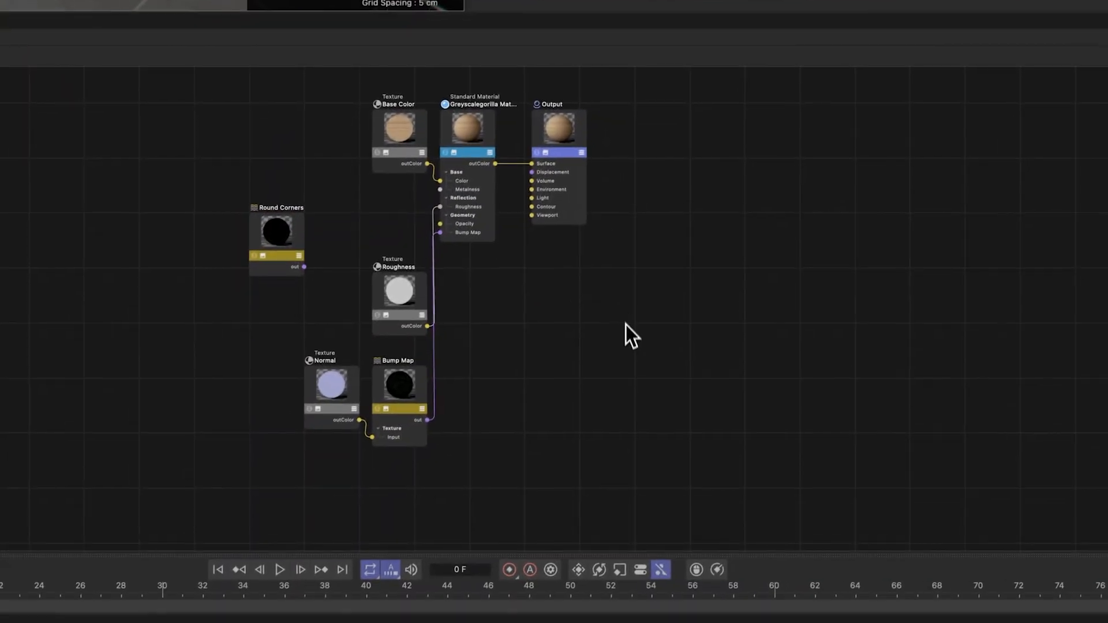
type("c")
type("blen")
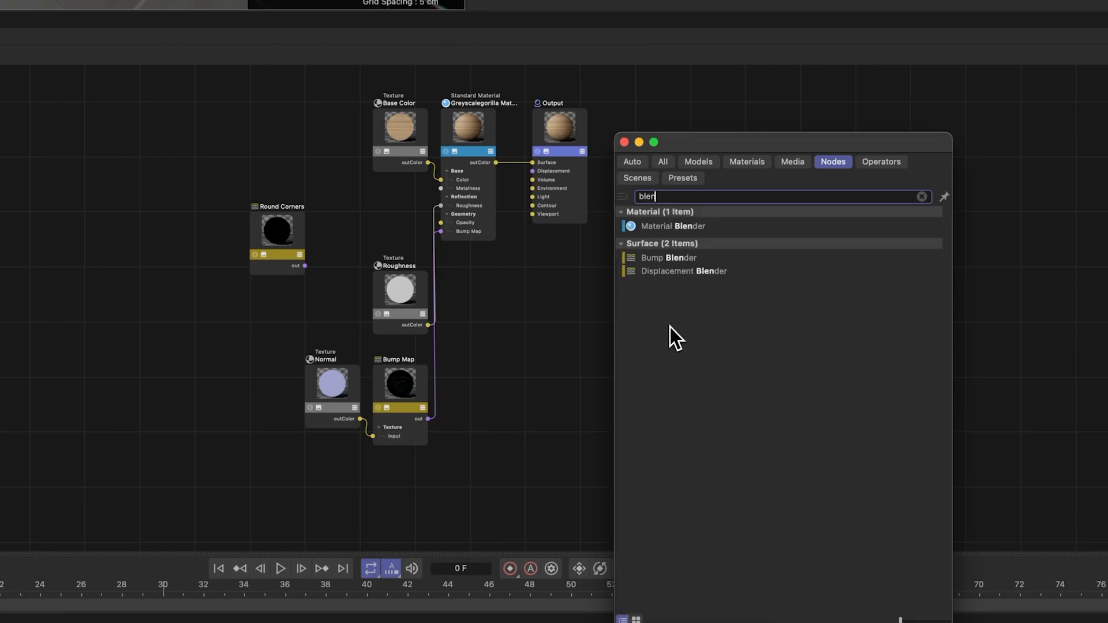
double_click(670, 258)
left_click_drag(627, 299, 564, 325)
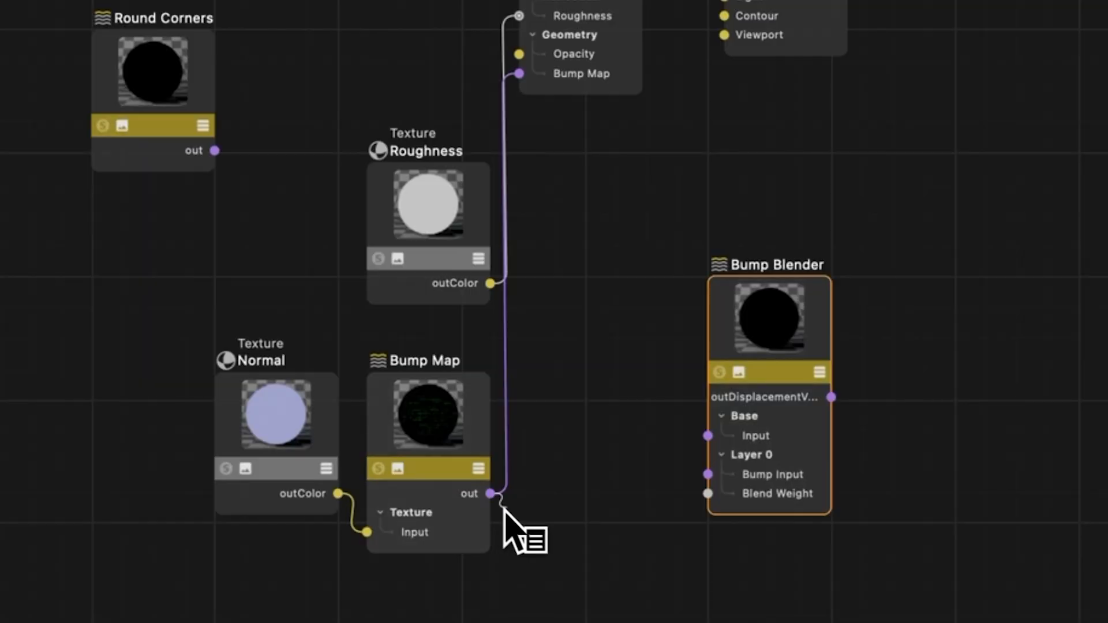
Step: Wire Bump Map into the Bump Blender base, Round Corners into Layer 0, output to the material's Bump Map, with blend weight 1
left_click_drag(430, 420, 525, 394)
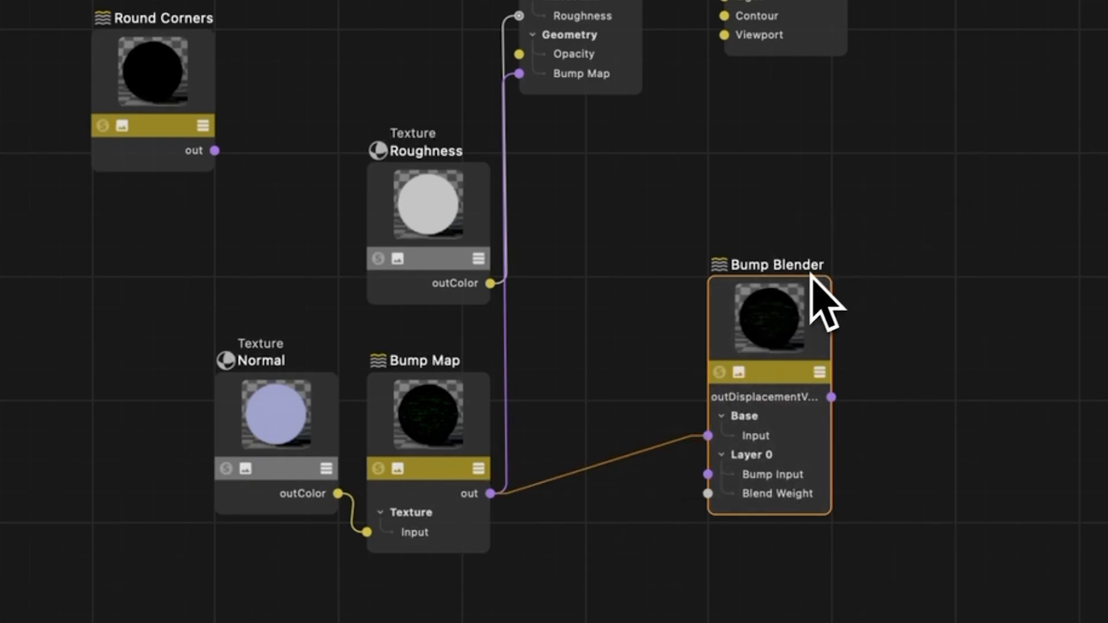
left_click_drag(215, 150, 708, 474)
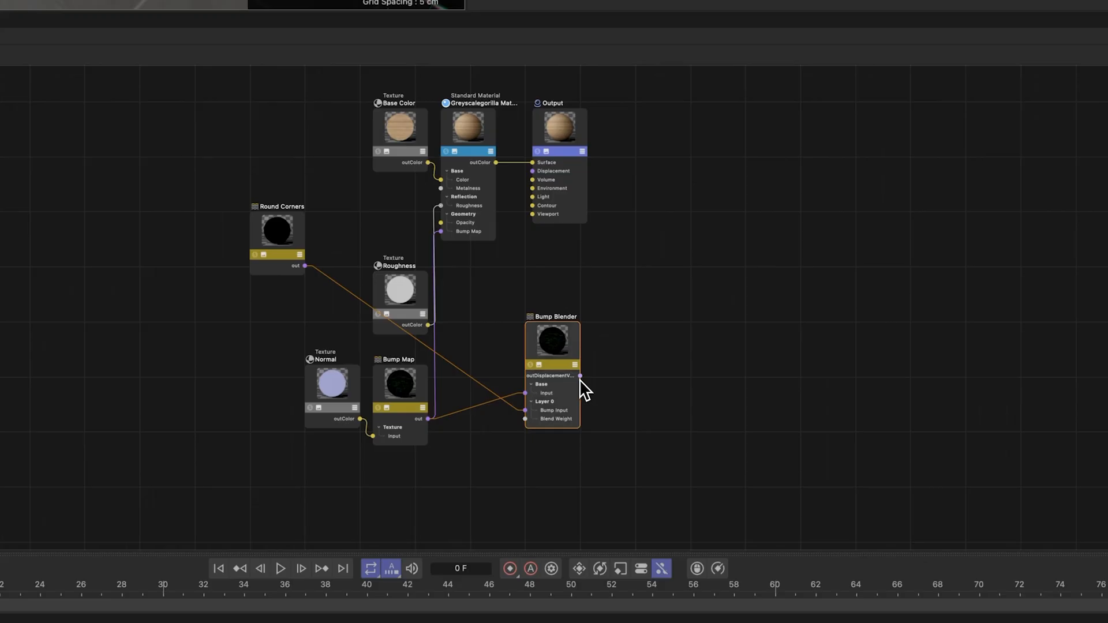
left_click_drag(577, 340, 441, 232)
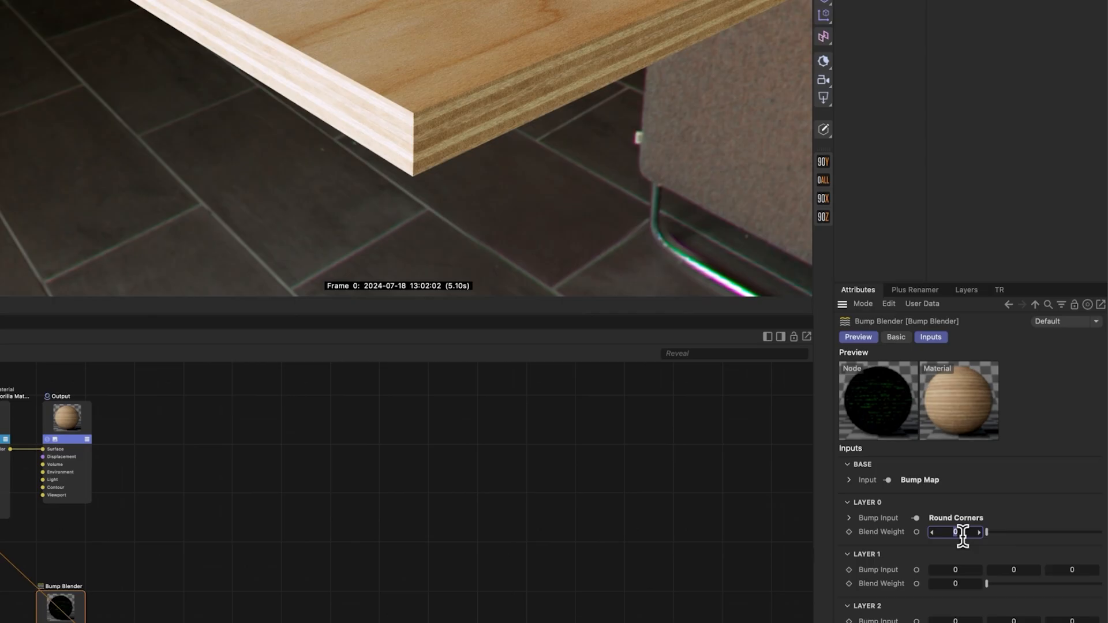
type("1")
key("Return")
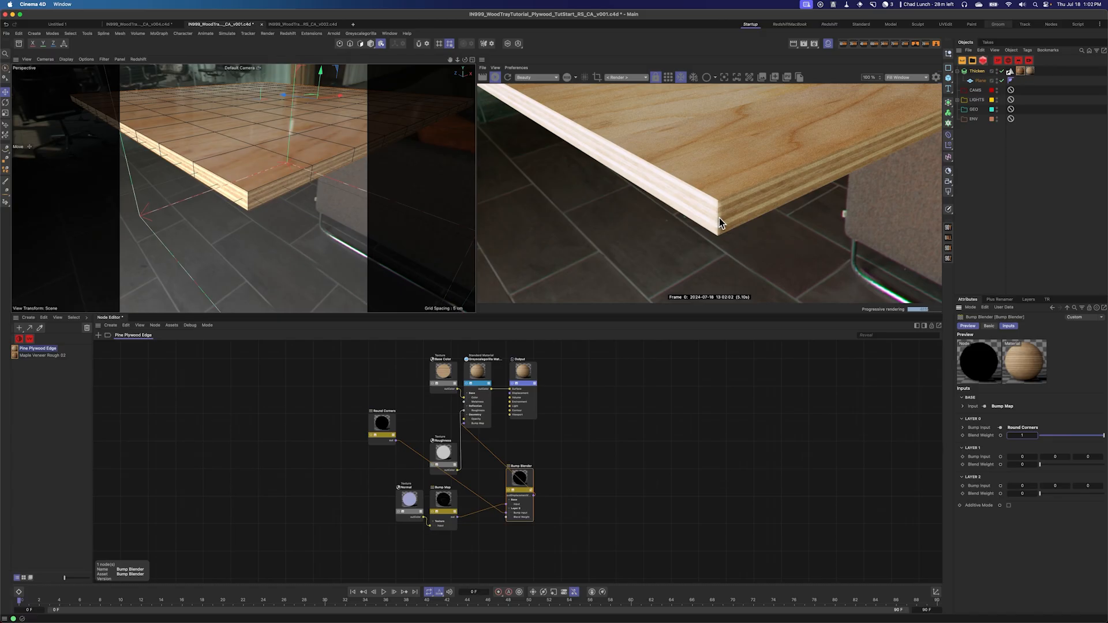
Step: Set the Round Corners node's radius to 0.25
left_click(386, 426)
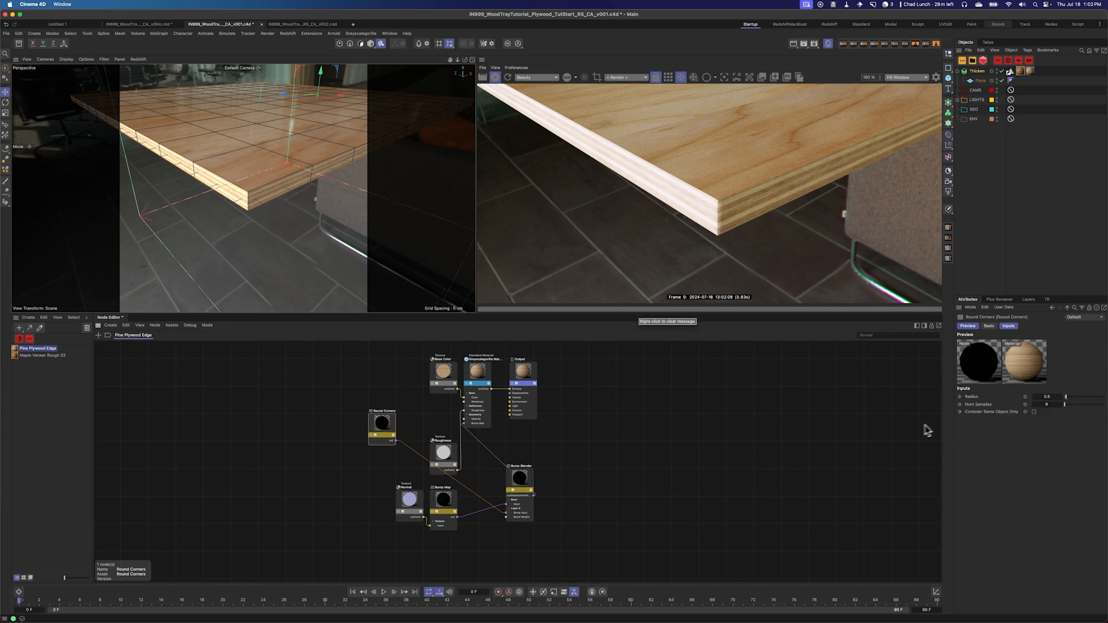
left_click(1053, 398)
type("0.1")
key("Return")
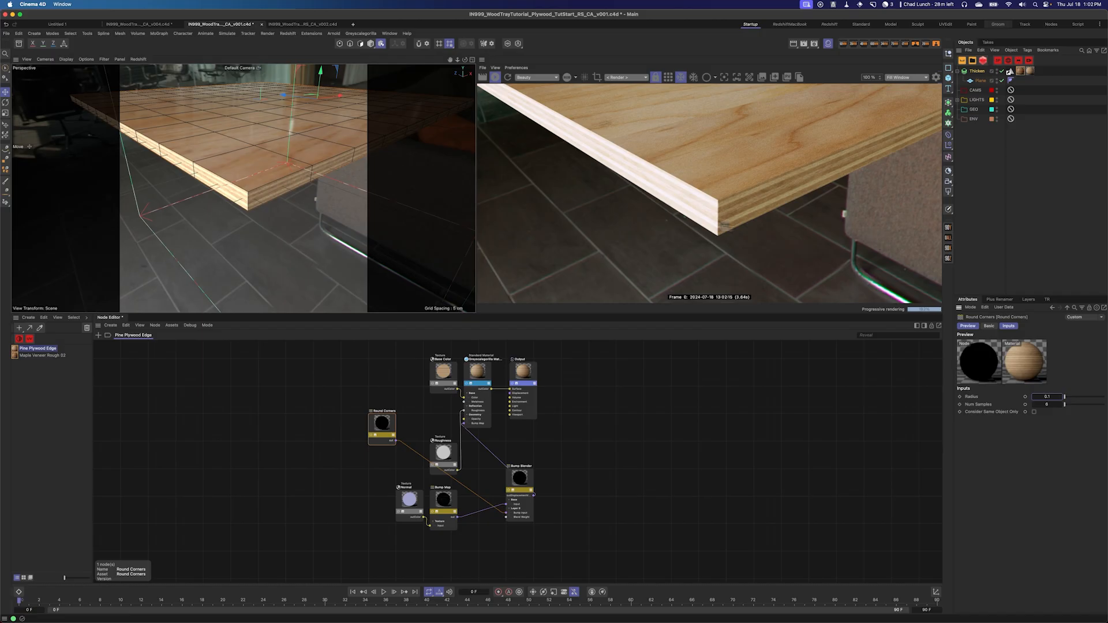
type(".25")
key("Return")
Step: Select and copy the Round Corners and Bump Blender nodes
left_click_drag(458, 60, 551, 351)
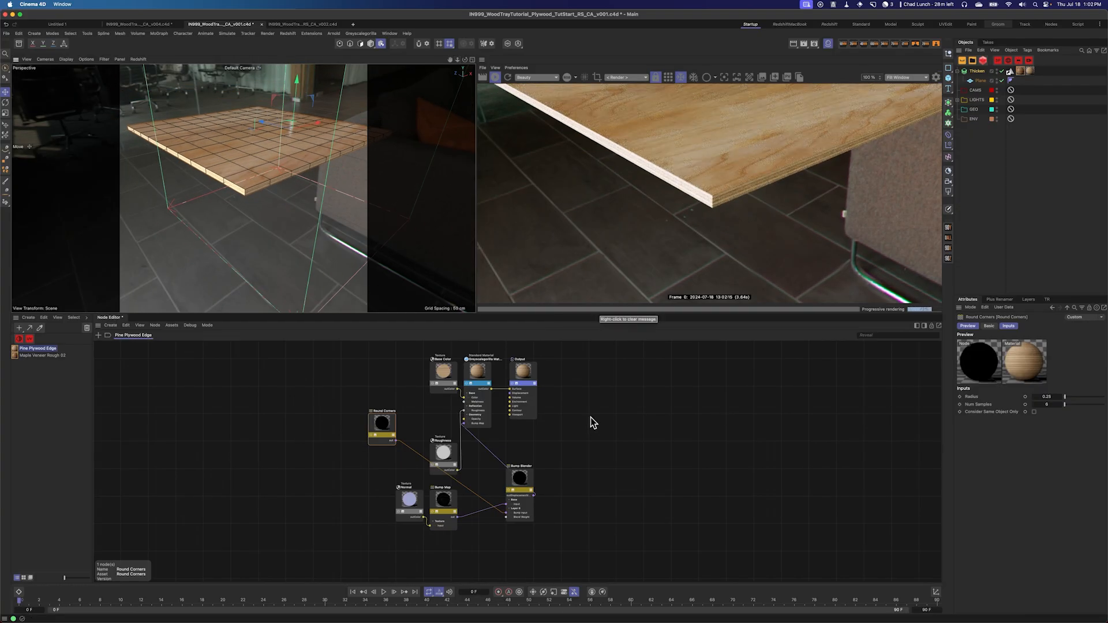
left_click_drag(384, 427, 495, 538)
left_click_drag(580, 556, 503, 520)
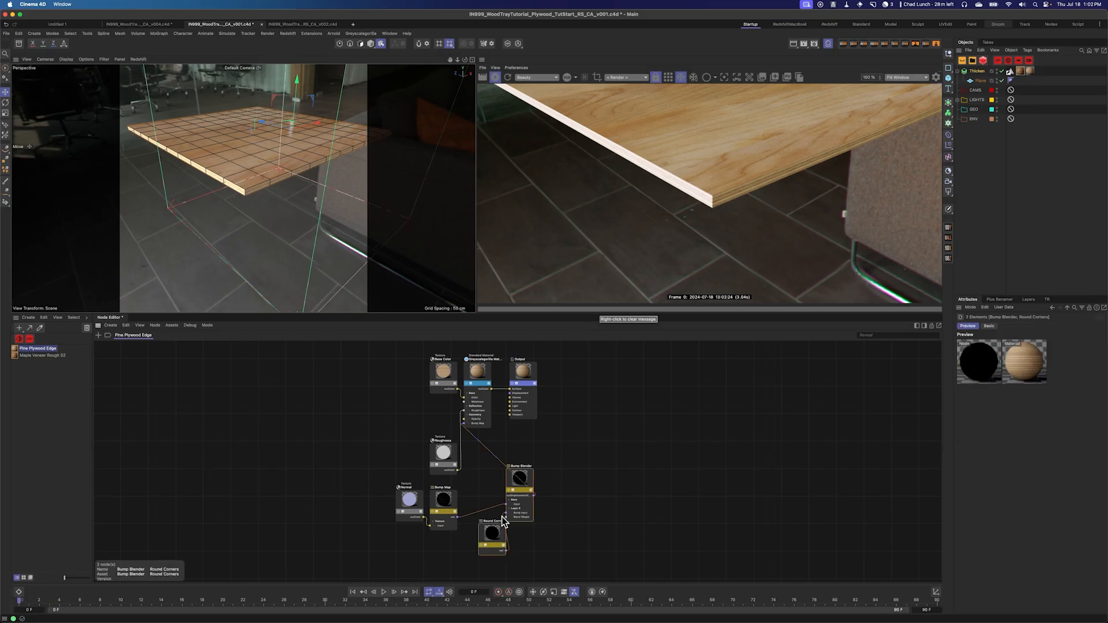
Step: Paste the two nodes into the Maple Veneer Rough 02 material and connect them into its bump chain
left_click(46, 356)
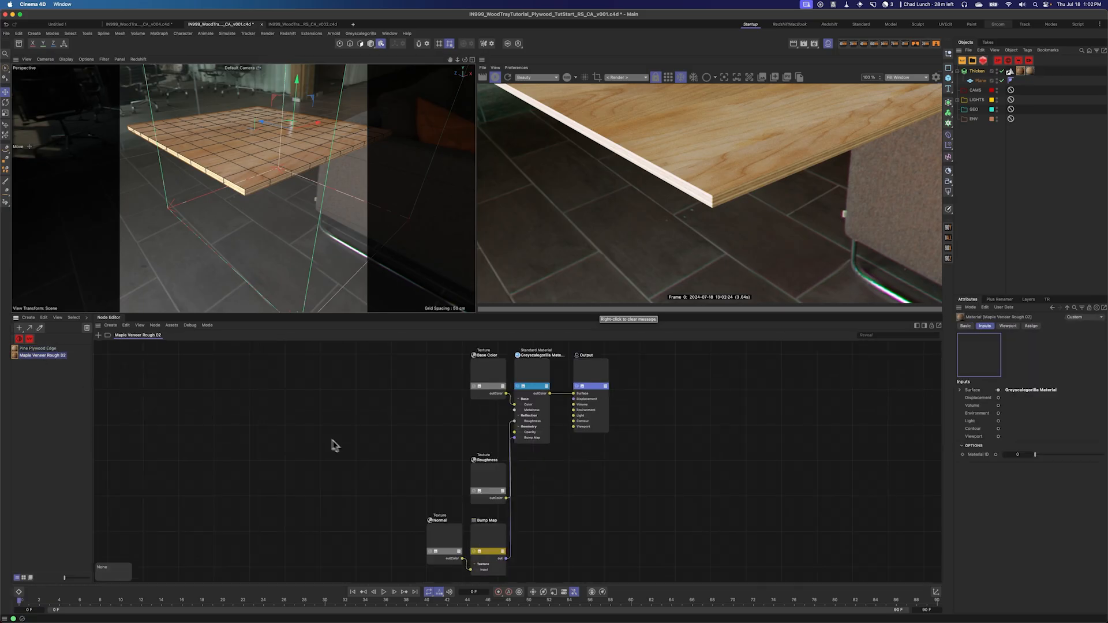
key("ctrl+v")
left_click_drag(545, 438, 400, 439)
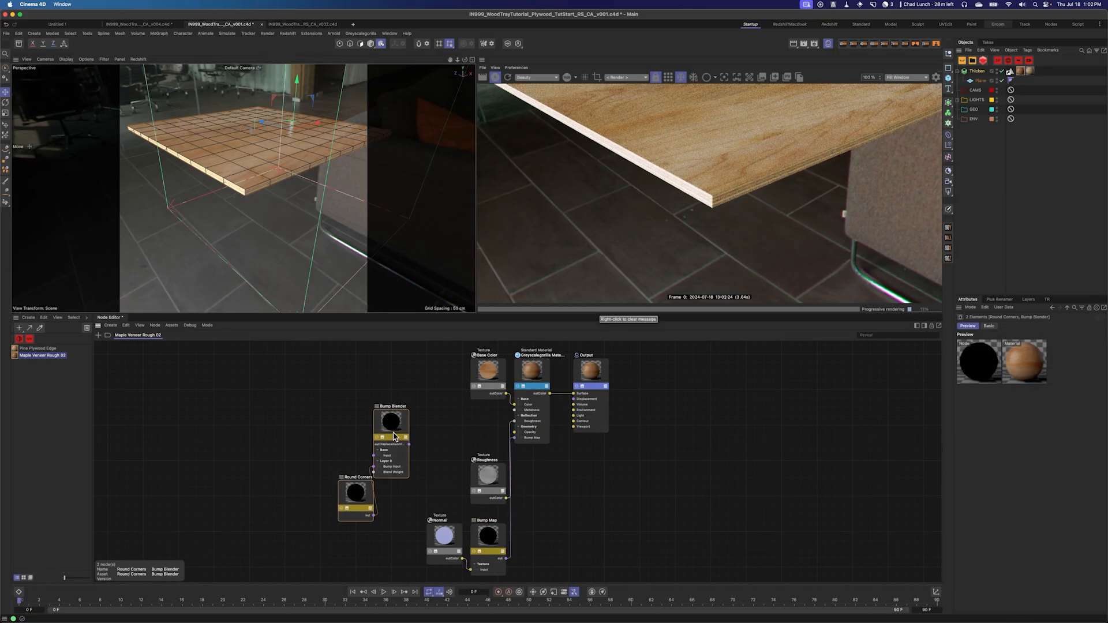
left_click_drag(506, 558, 515, 437)
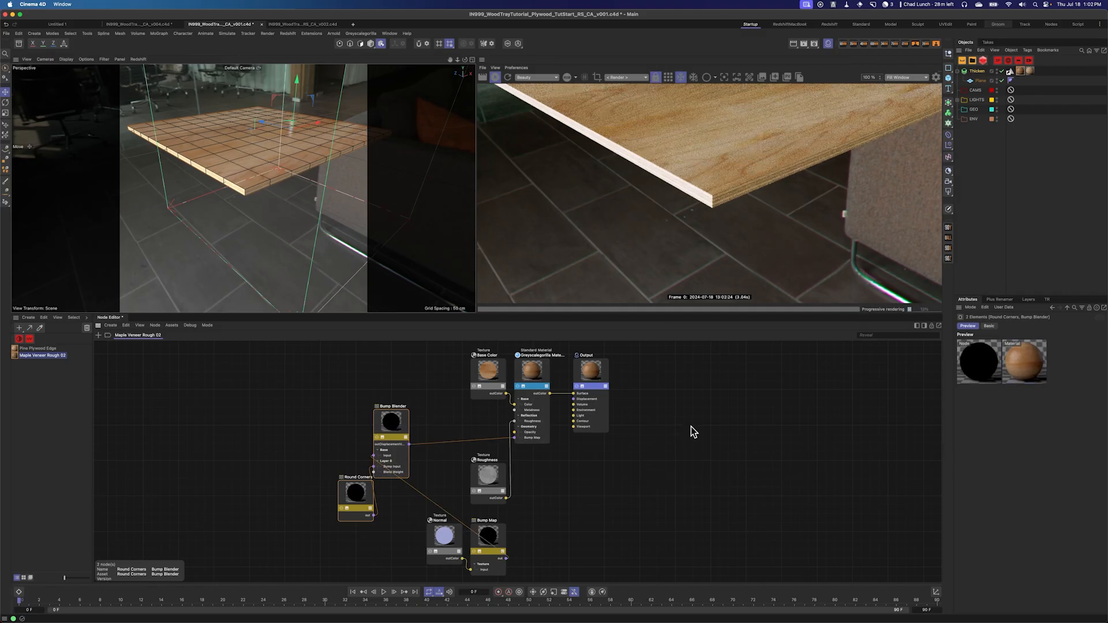
Step: Set the plane's width to 122.92/2, giving 61.46 cm
scroll(317, 207, "up", 5)
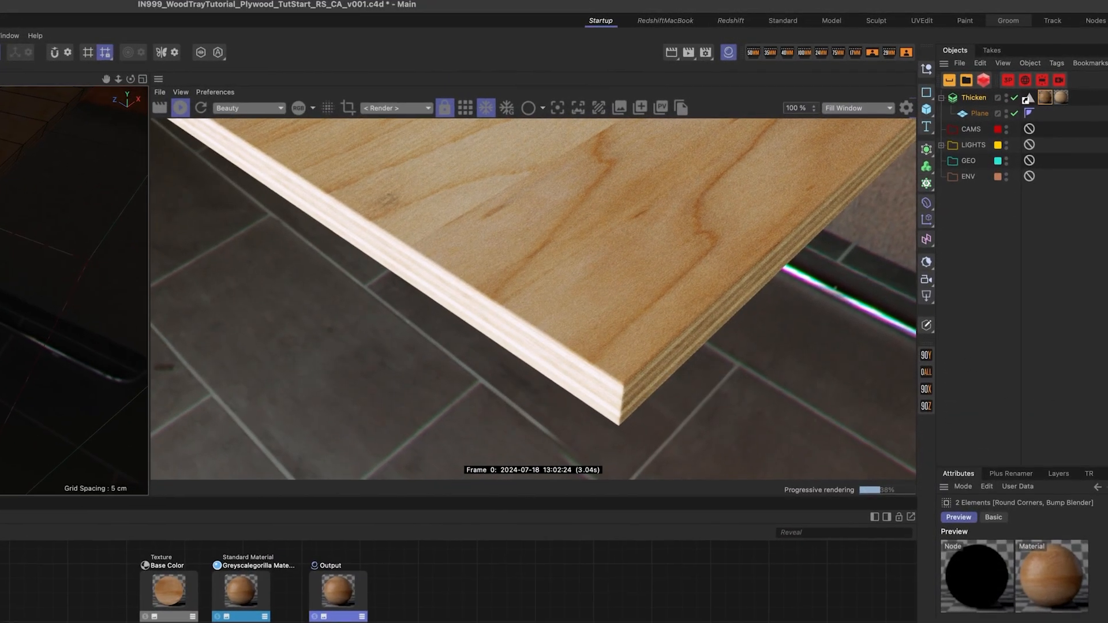
scroll(78, 288, "down", 5)
middle_click_drag(78, 265, 38, 309, "alt")
left_click_drag(87, 300, 35, 277, "alt")
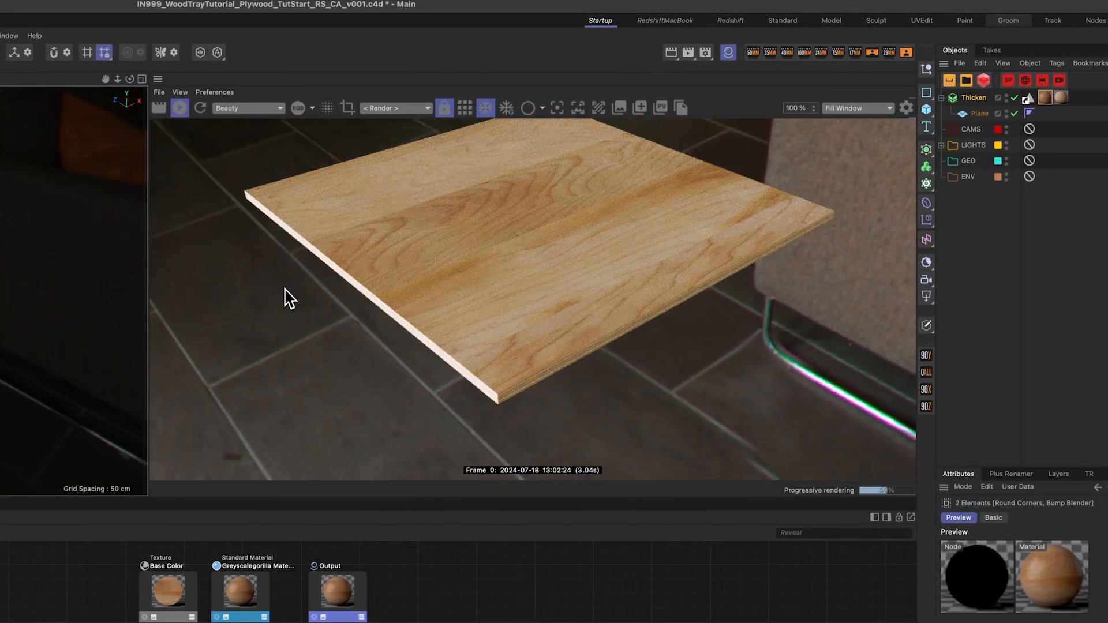
left_click(988, 114)
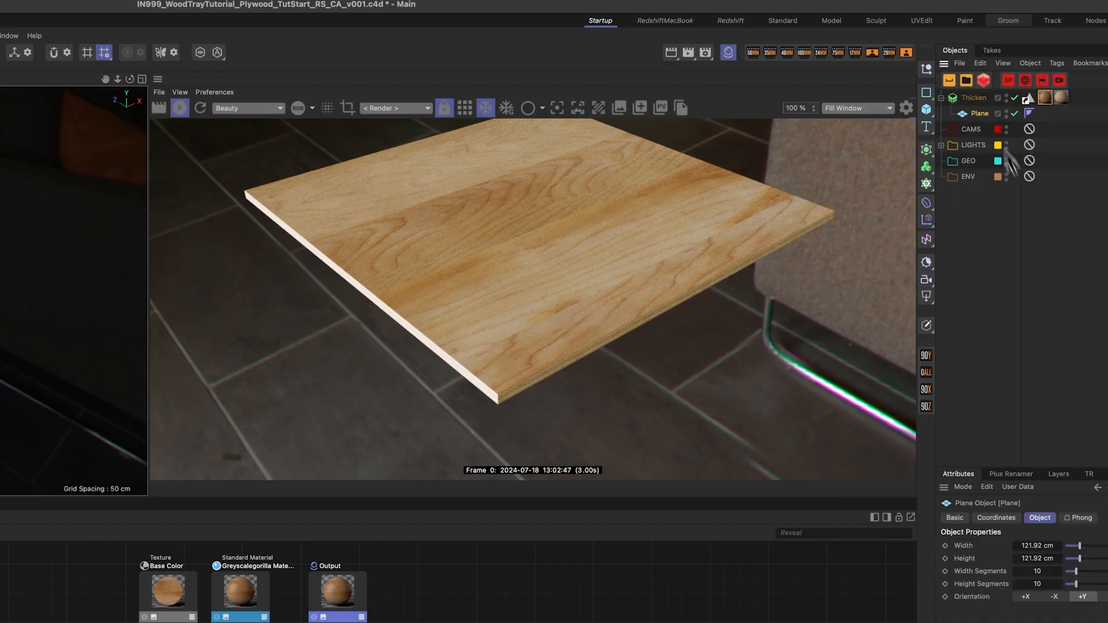
left_click(1038, 546)
type("122.92")
key("Return")
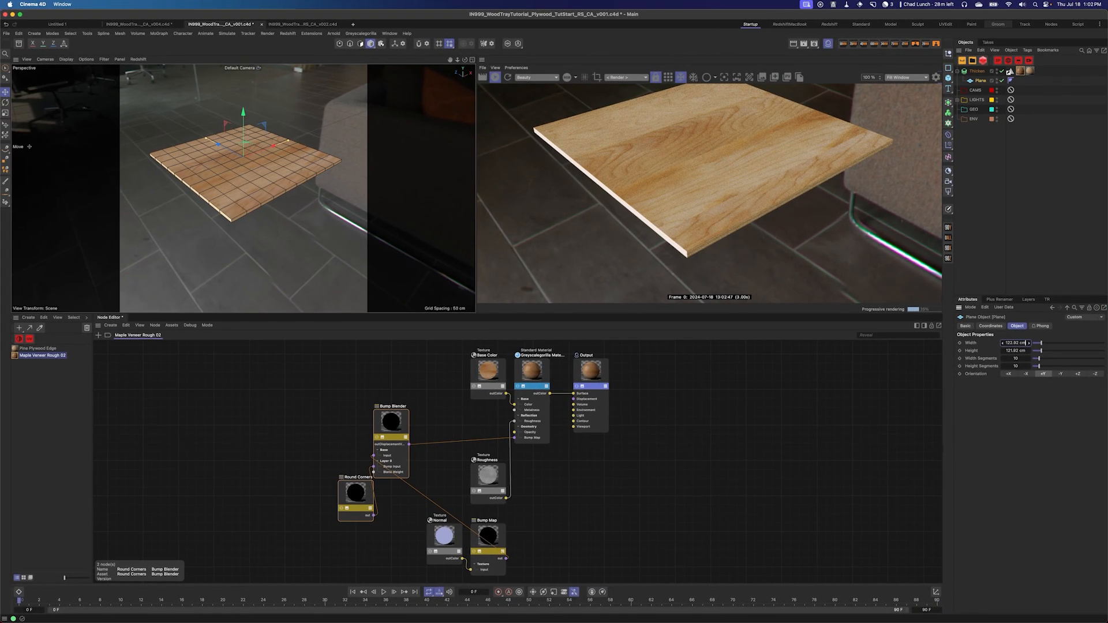
type("/2")
key("Return")
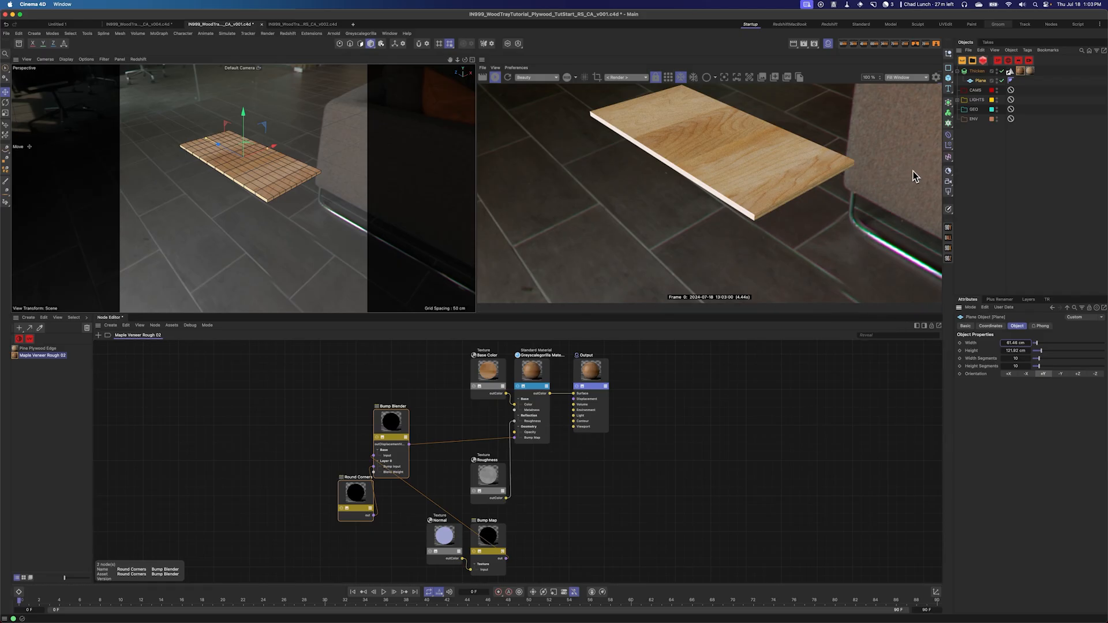
Step: Add a Displacer deformer and place it inside Thicken beneath the Plane
mouse_move(301, 147)
left_mouse_down("alt")
mouse_move(283, 127)
mouse_move(292, 161)
left_mouse_up("alt")
scroll(286, 165, "up", 10)
scroll(284, 171, "down", 8)
middle_click_drag(282, 176, 287, 173, "alt")
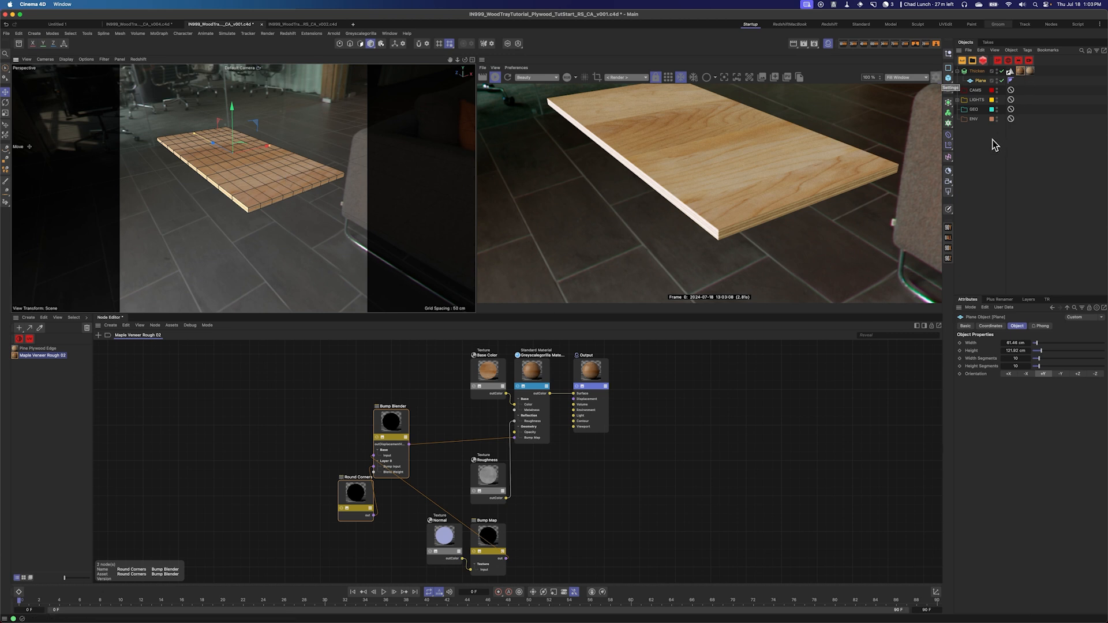
key("shift+c")
type("dsi")
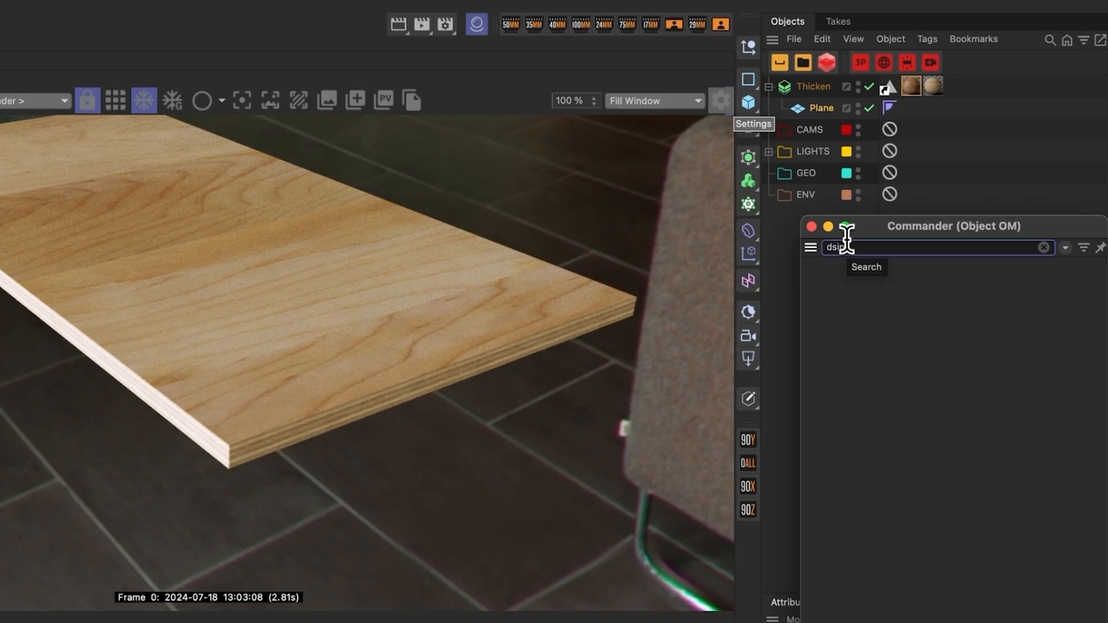
key("BackSpace")
key("BackSpace")
type("ispl")
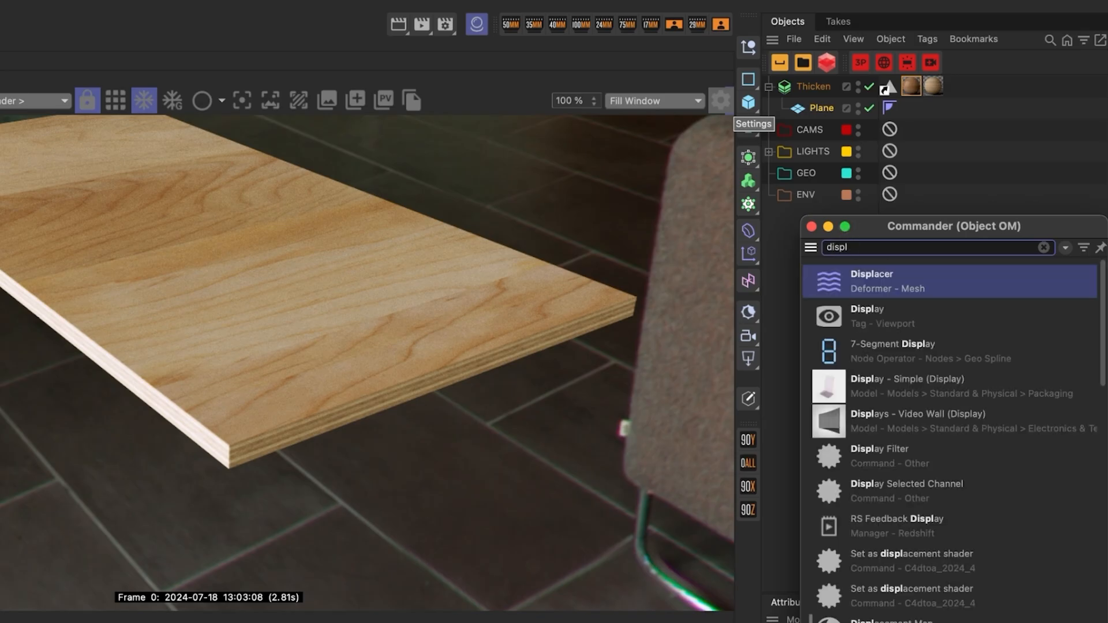
left_click(904, 274)
left_click_drag(819, 105, 825, 134)
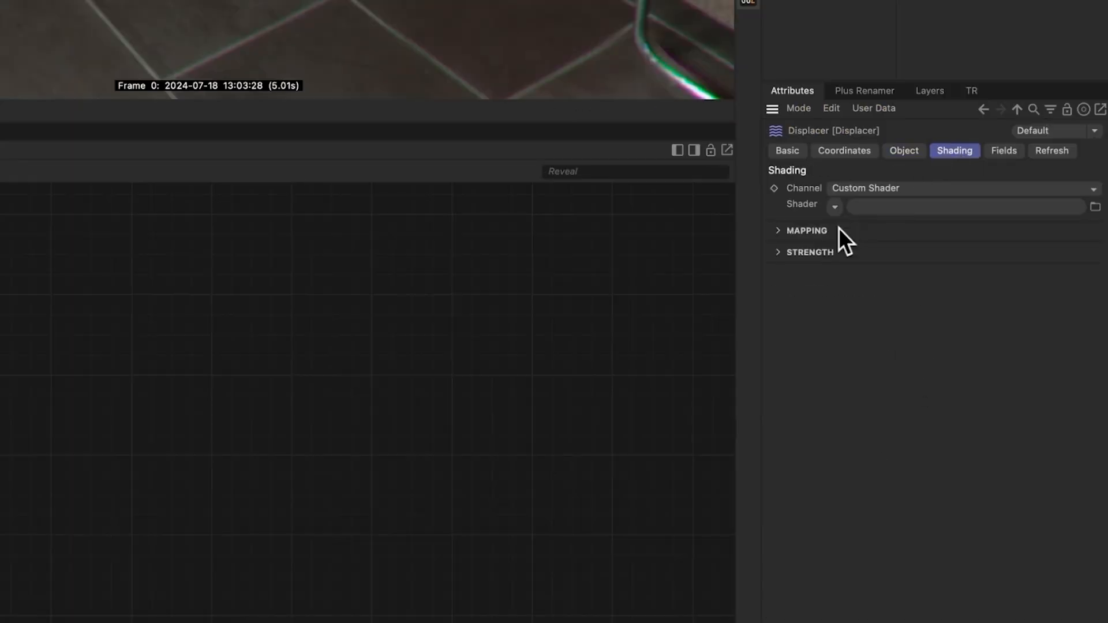
Step: Assign a Noise shader to the Displacer and set its height to 0.2 cm
left_click(834, 206)
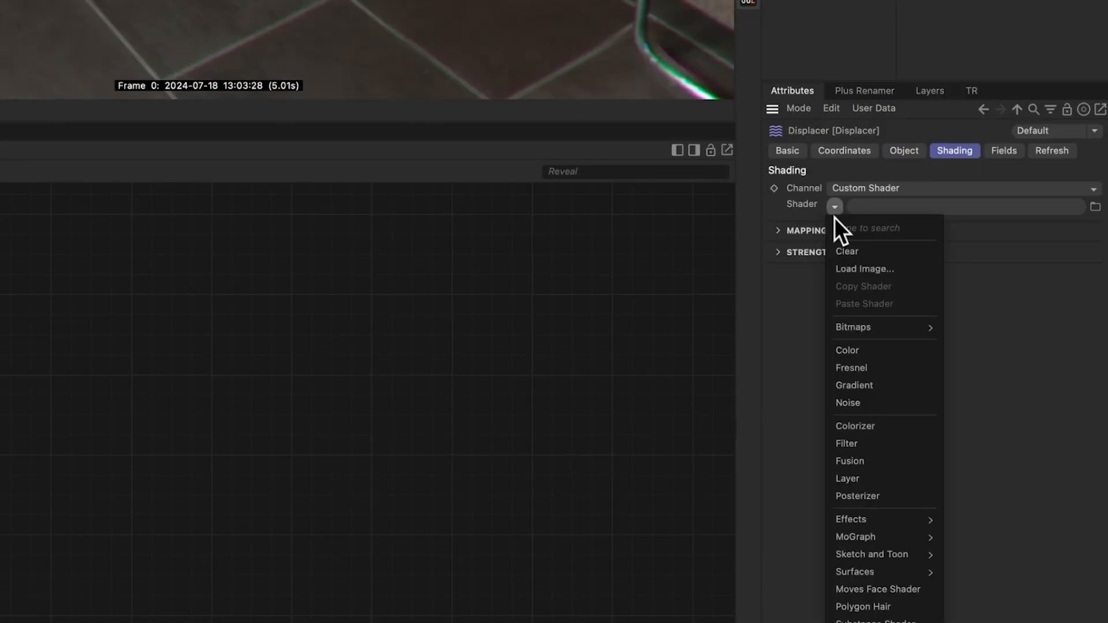
left_click(863, 403)
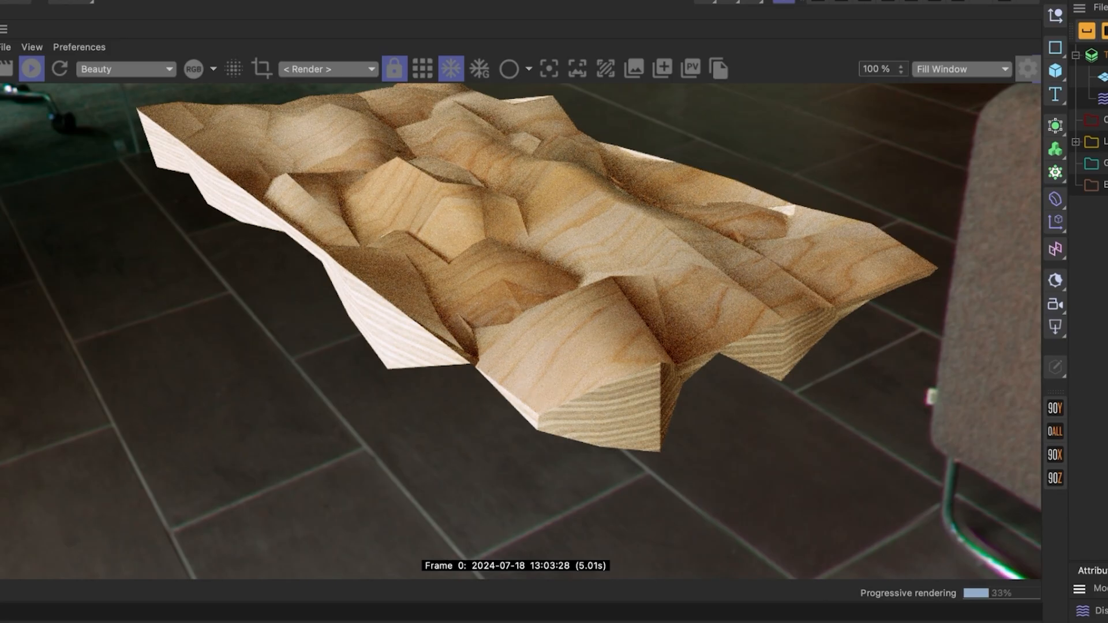
double_click(1107, 622)
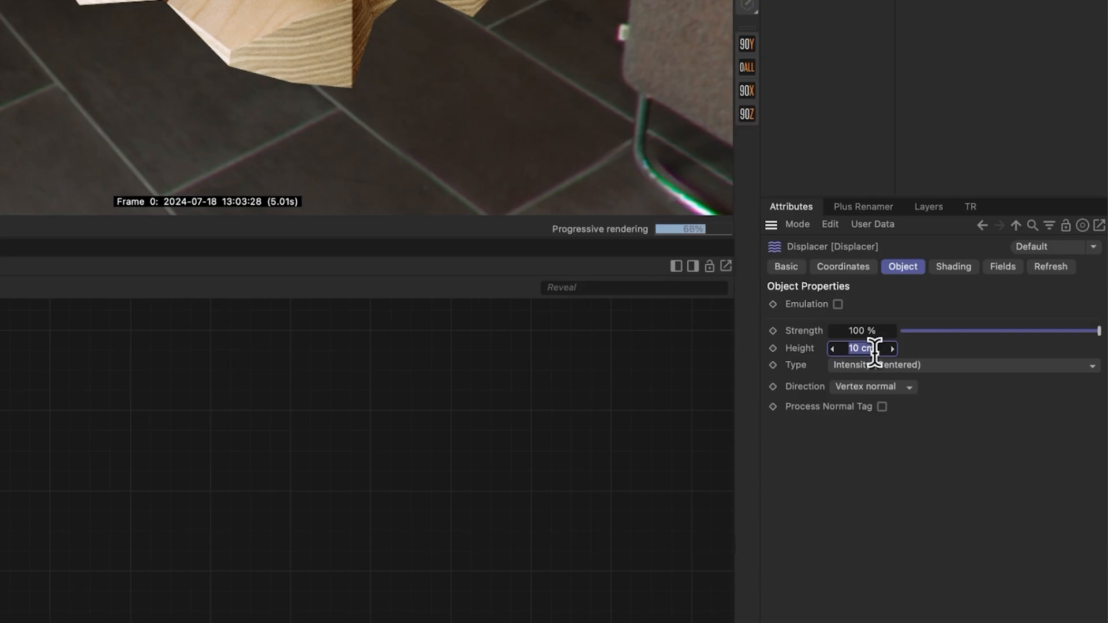
type("0.2")
key("Return")
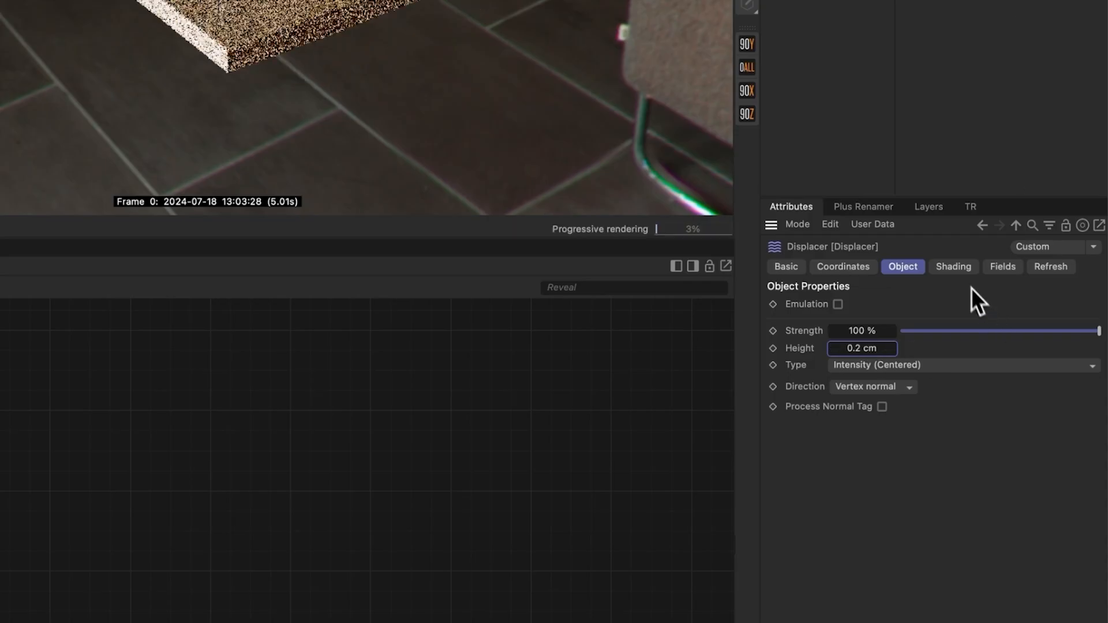
Step: Open the Displacer's Noise shader and set its global scale to 200%
left_click(953, 271)
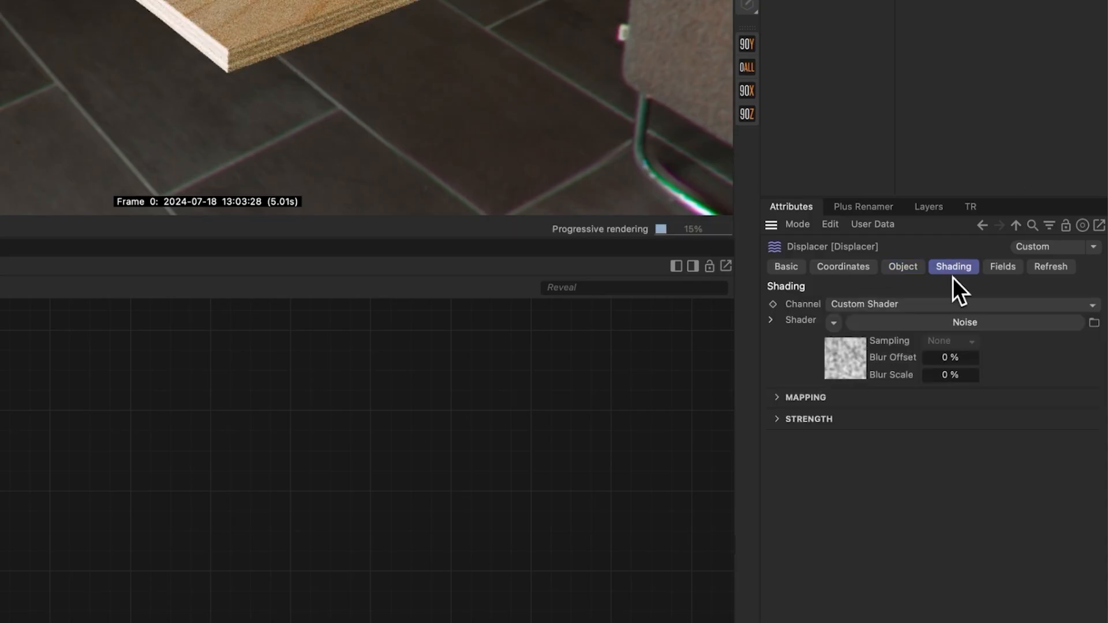
left_click(853, 358)
left_click(918, 510)
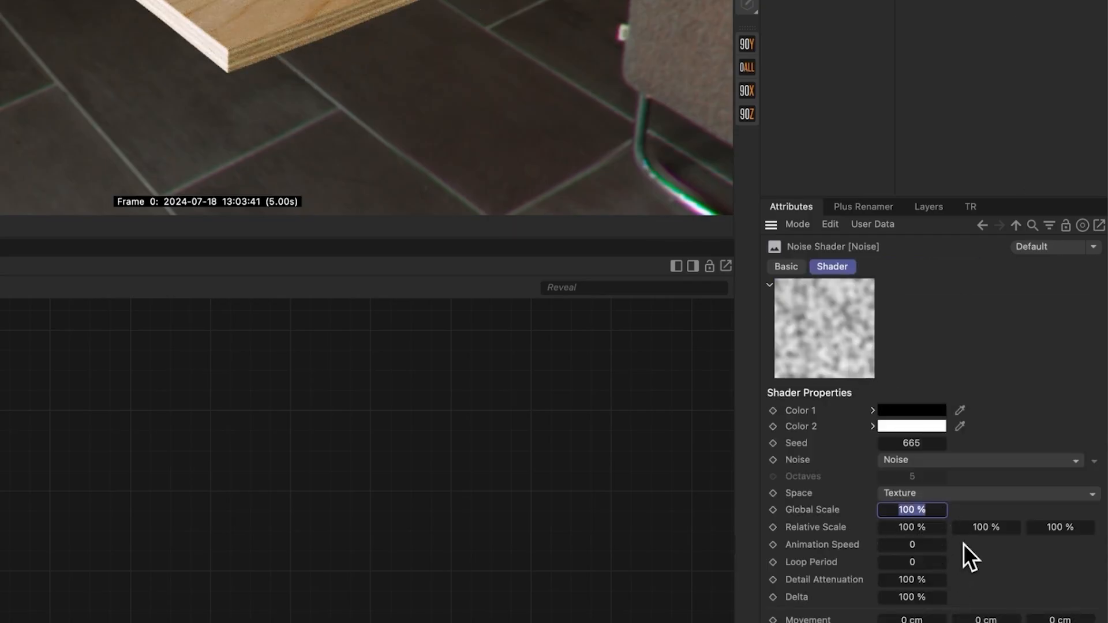
type("200")
key("Return")
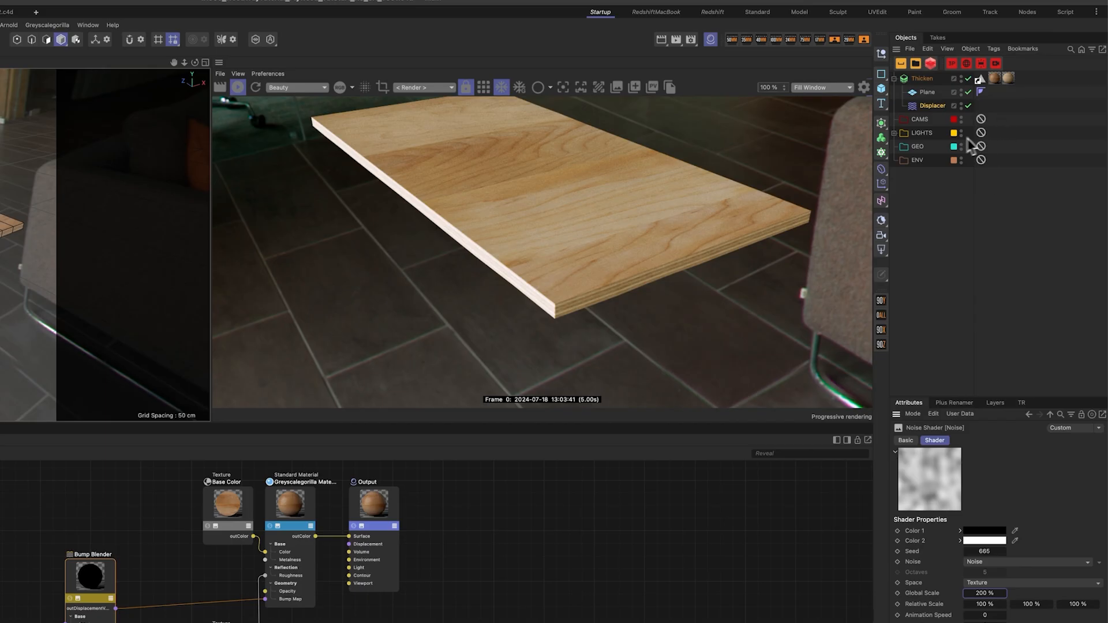
Step: Set the Displacer's height to 0.8 cm
left_click(933, 106)
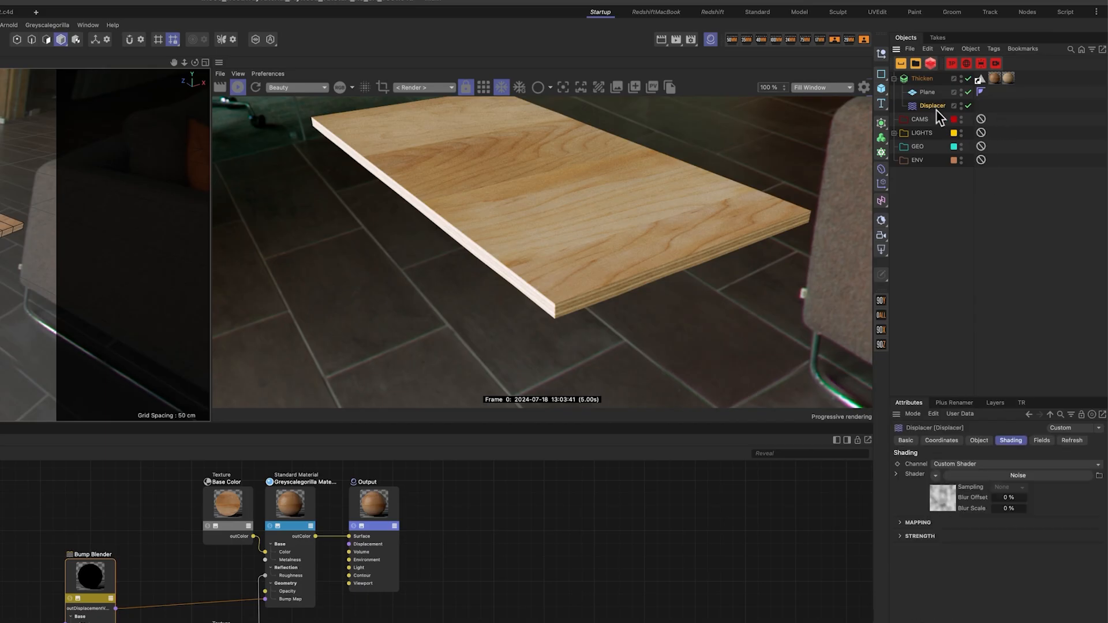
left_click(980, 441)
left_click(961, 491)
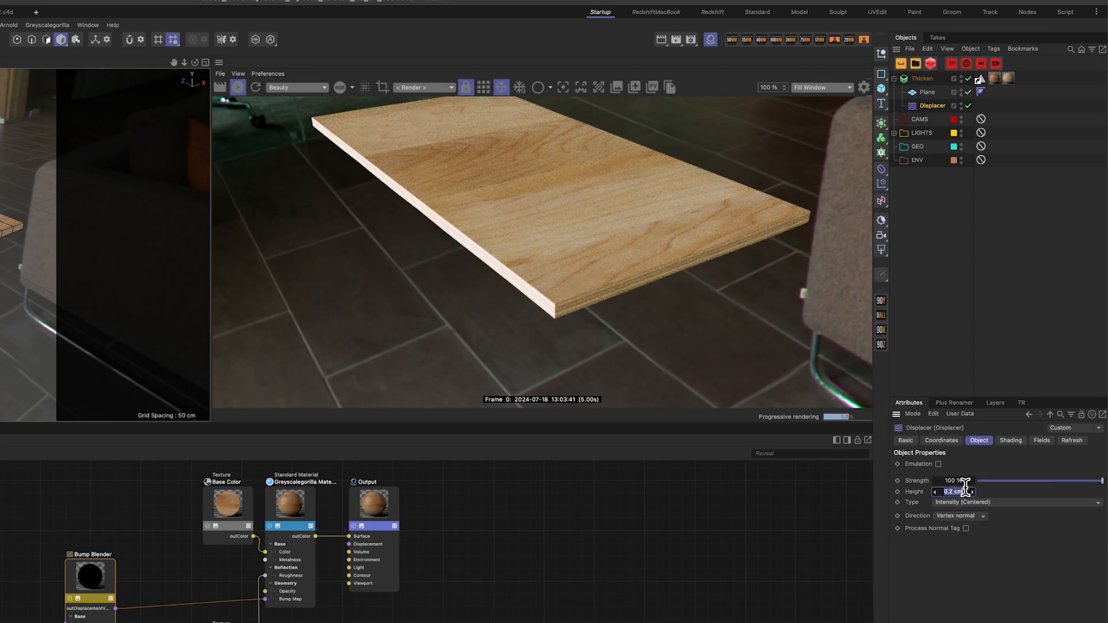
type("0.8")
key("Return")
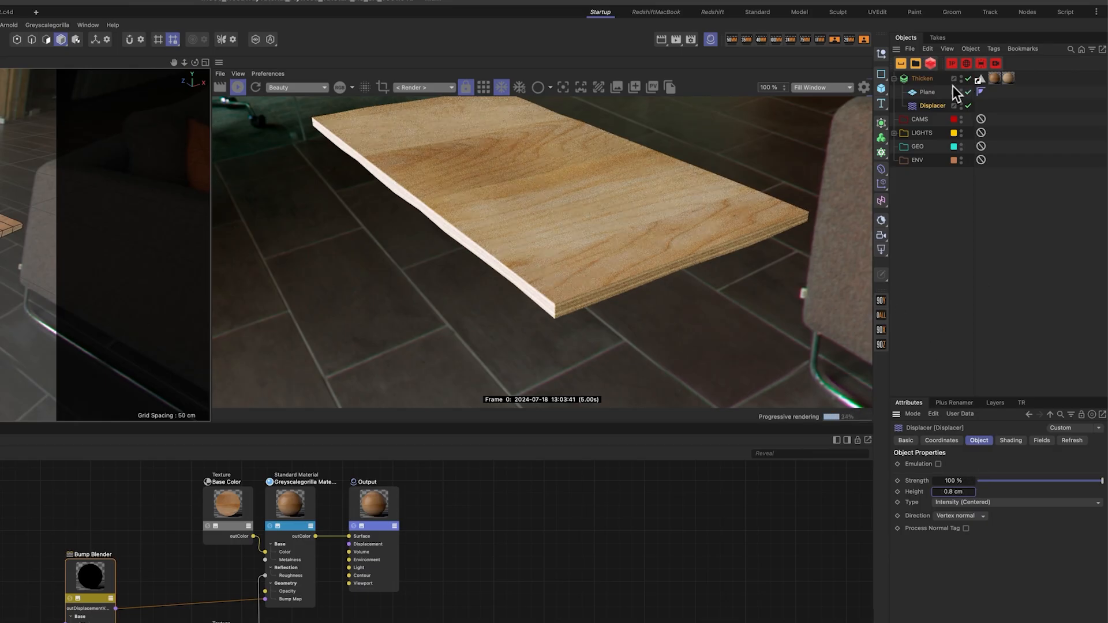
Step: Set the plane's width segments to 50 and height segments to 100
left_click(928, 93)
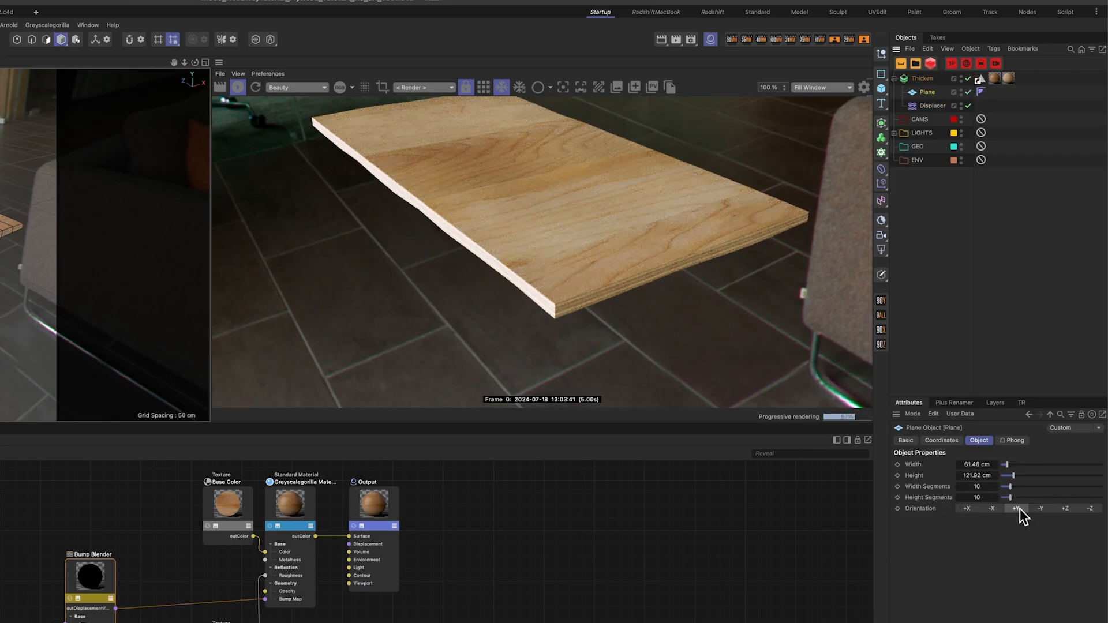
double_click(983, 488)
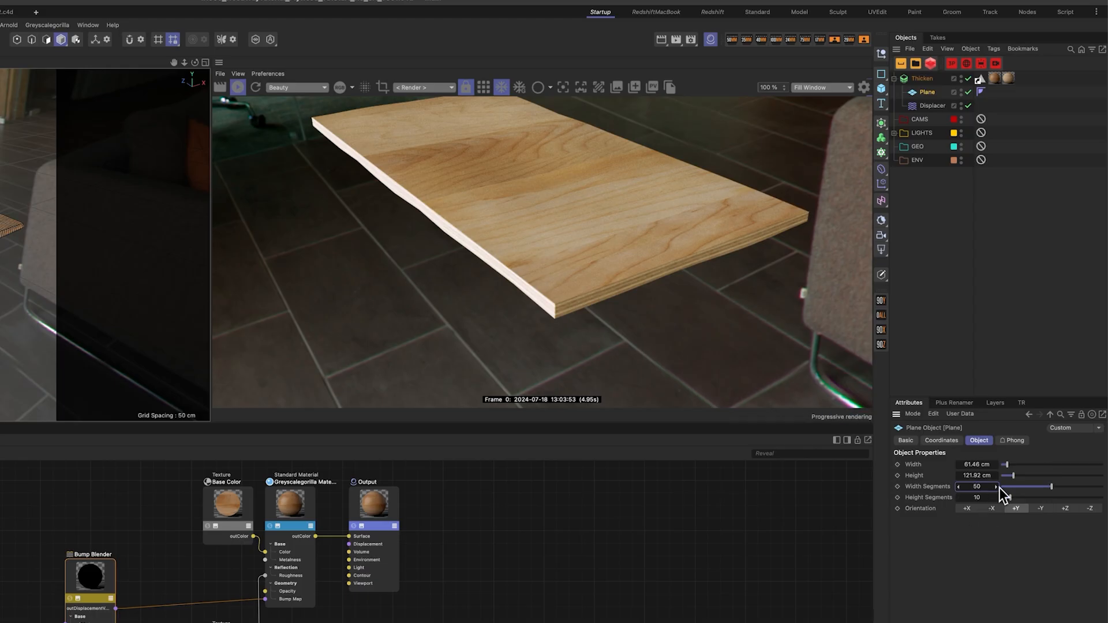
double_click(986, 497)
type("100")
key("Return")
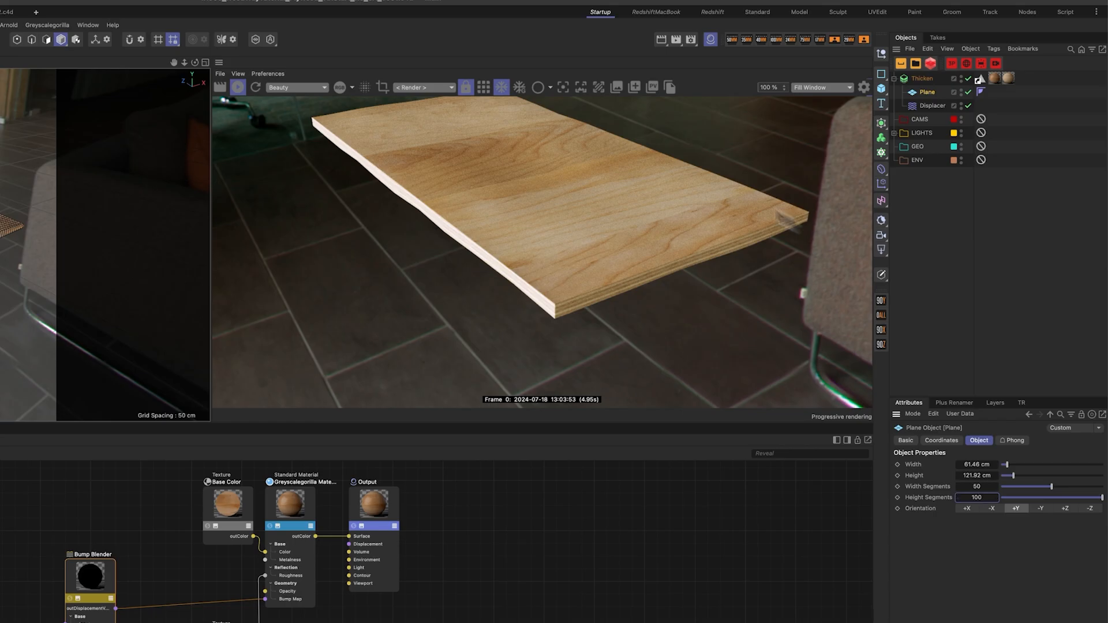
Step: Set the plane's width segments to 5 and height segments to 10
left_click_drag(78, 247, 53, 291, "alt")
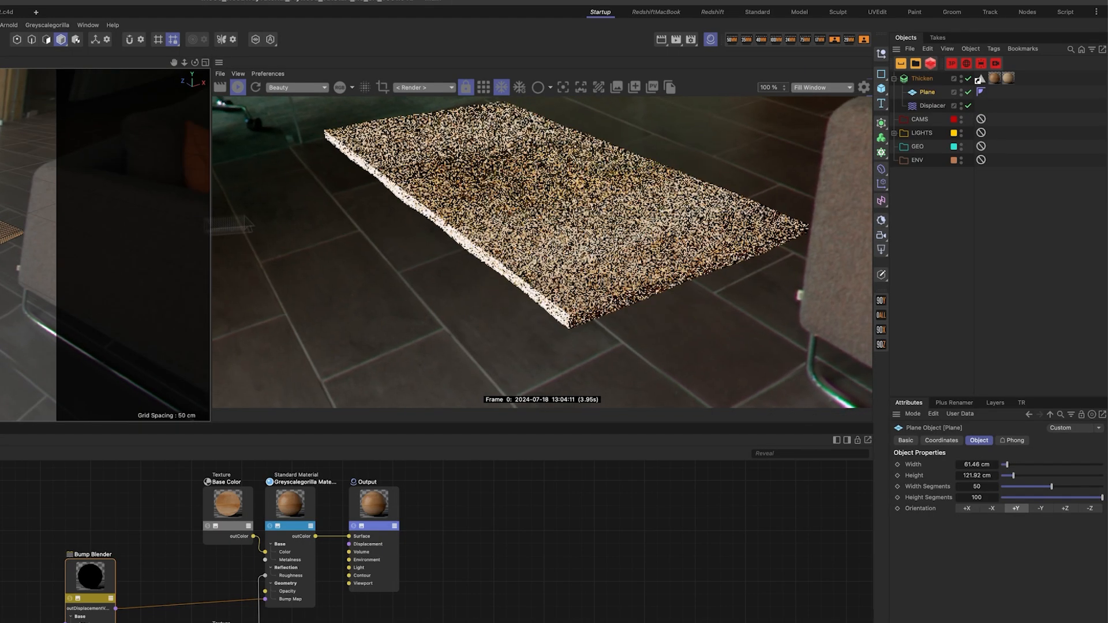
left_click(981, 486)
type("5")
left_click(981, 497)
type("10")
key("Return")
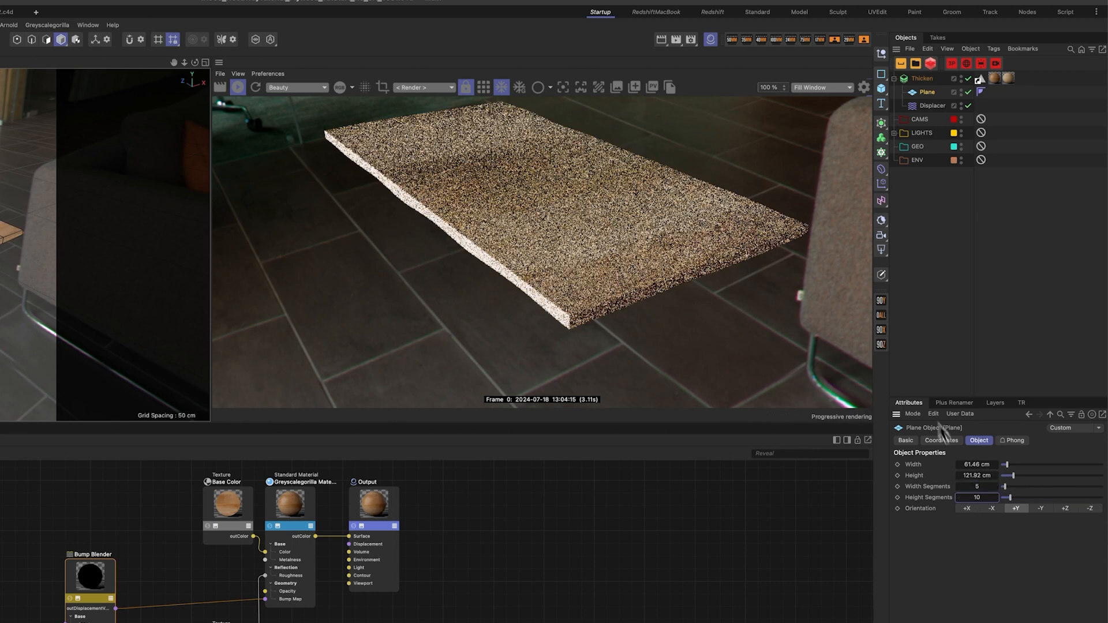
Step: Set the plane's width to 121 cm
left_click(979, 465)
type("121")
key("Return")
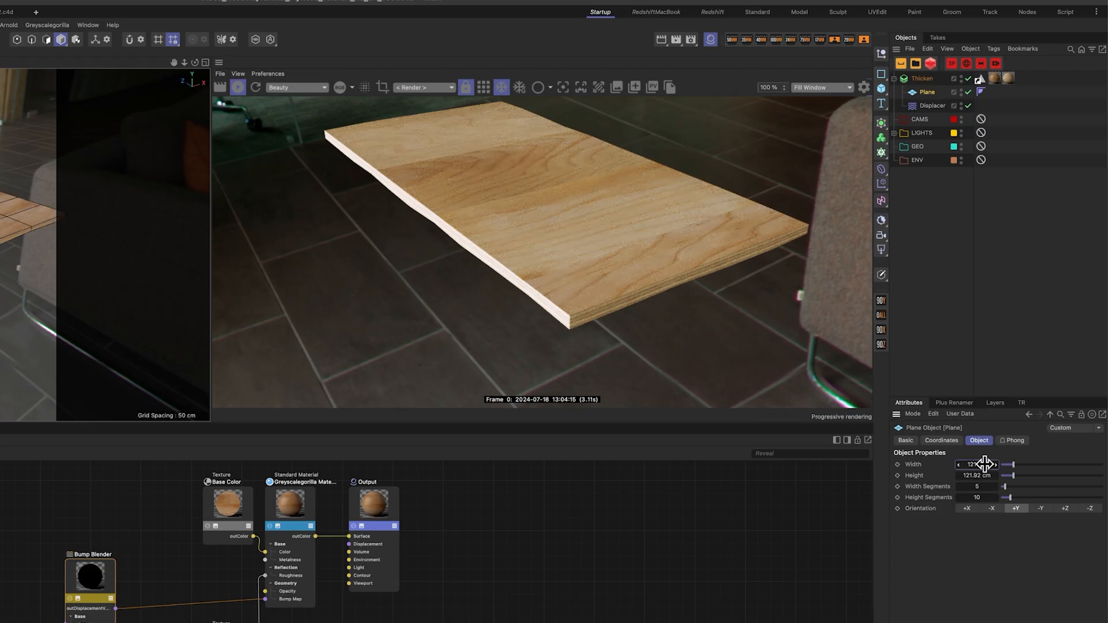
mouse_move(115, 277)
left_mouse_down("alt")
mouse_move(112, 153)
mouse_move(115, 277)
left_mouse_up("alt")
scroll(115, 277, "down", 1)
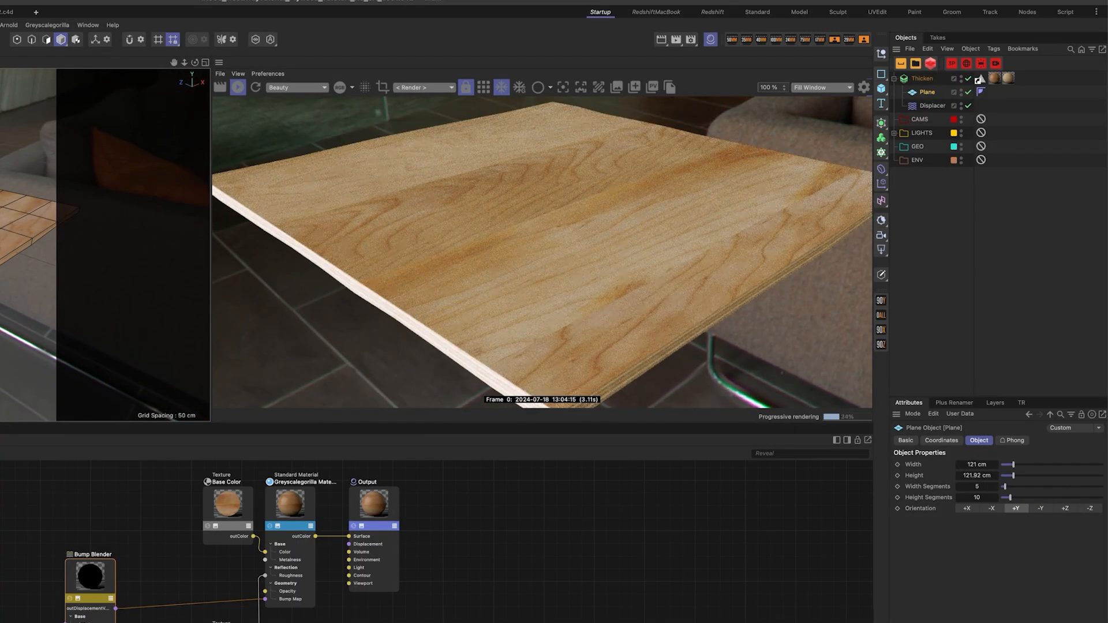